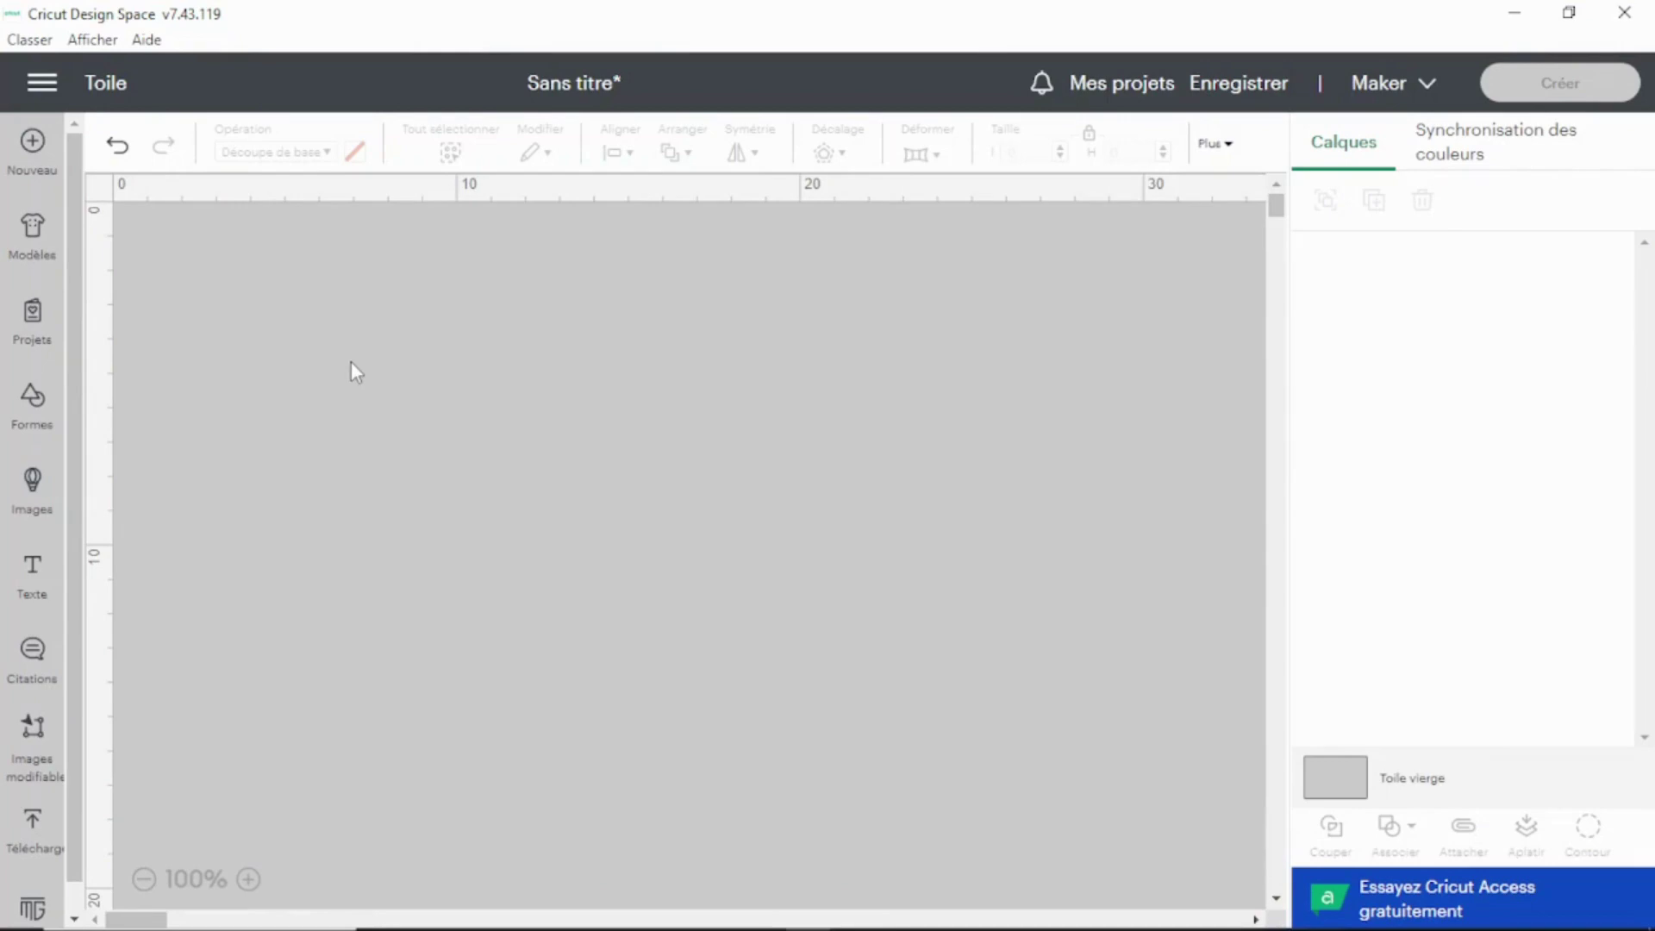
Step: Add a text object, move it to the middle of the canvas and replace its content with "sérénité"
click(30, 573)
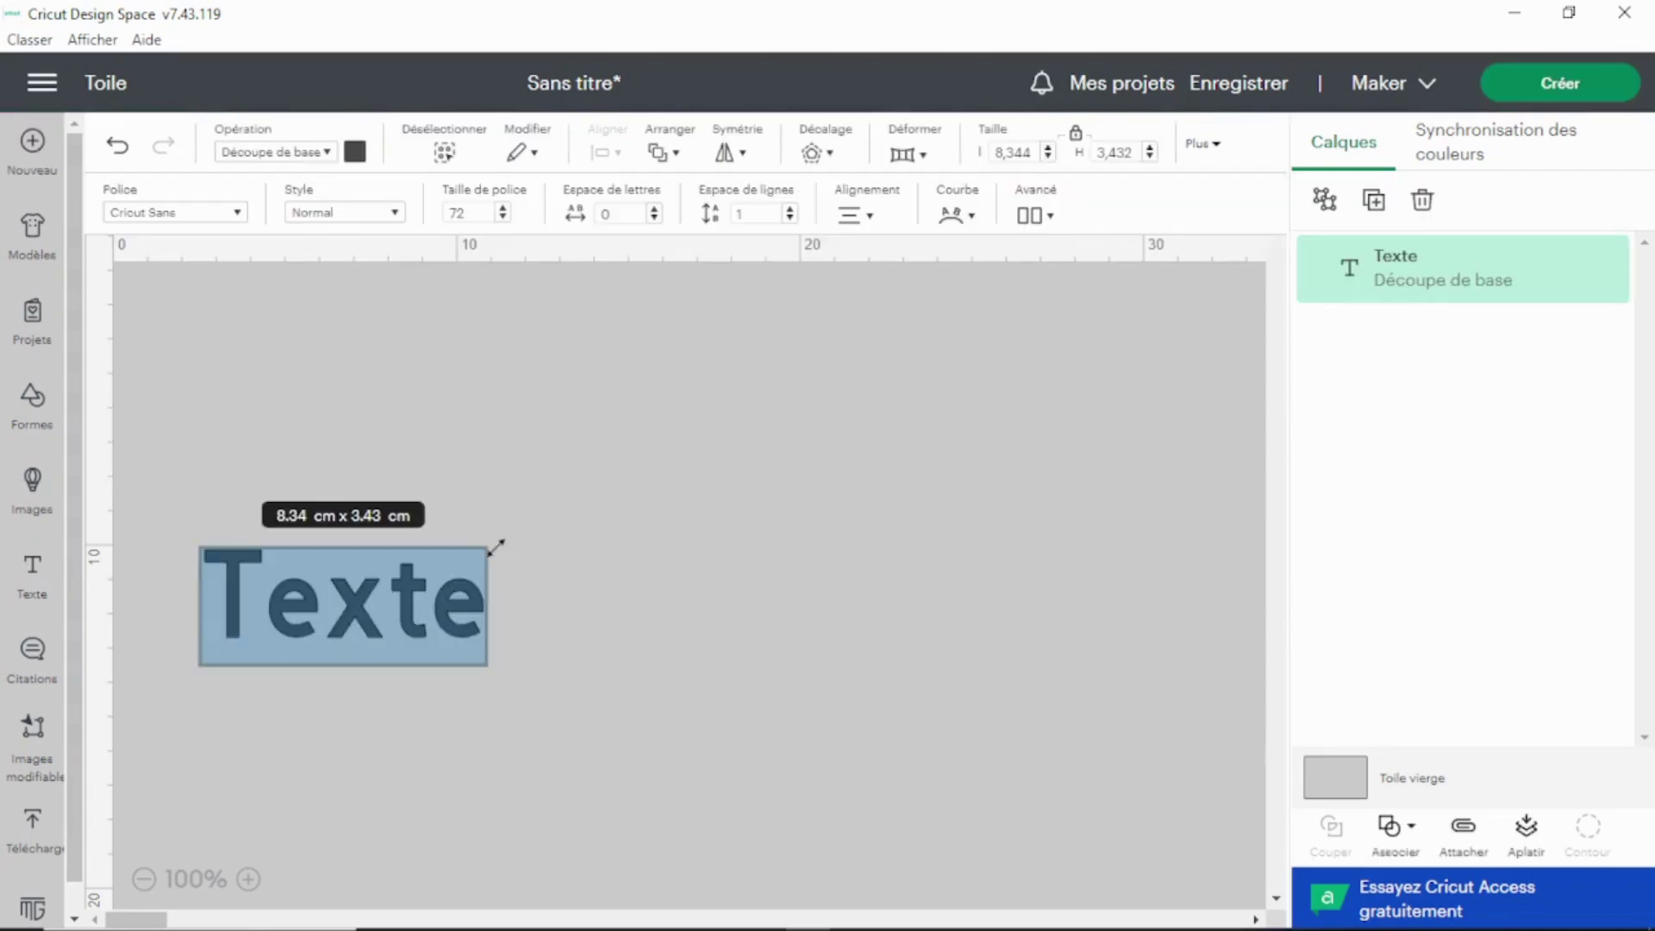
click(502, 617)
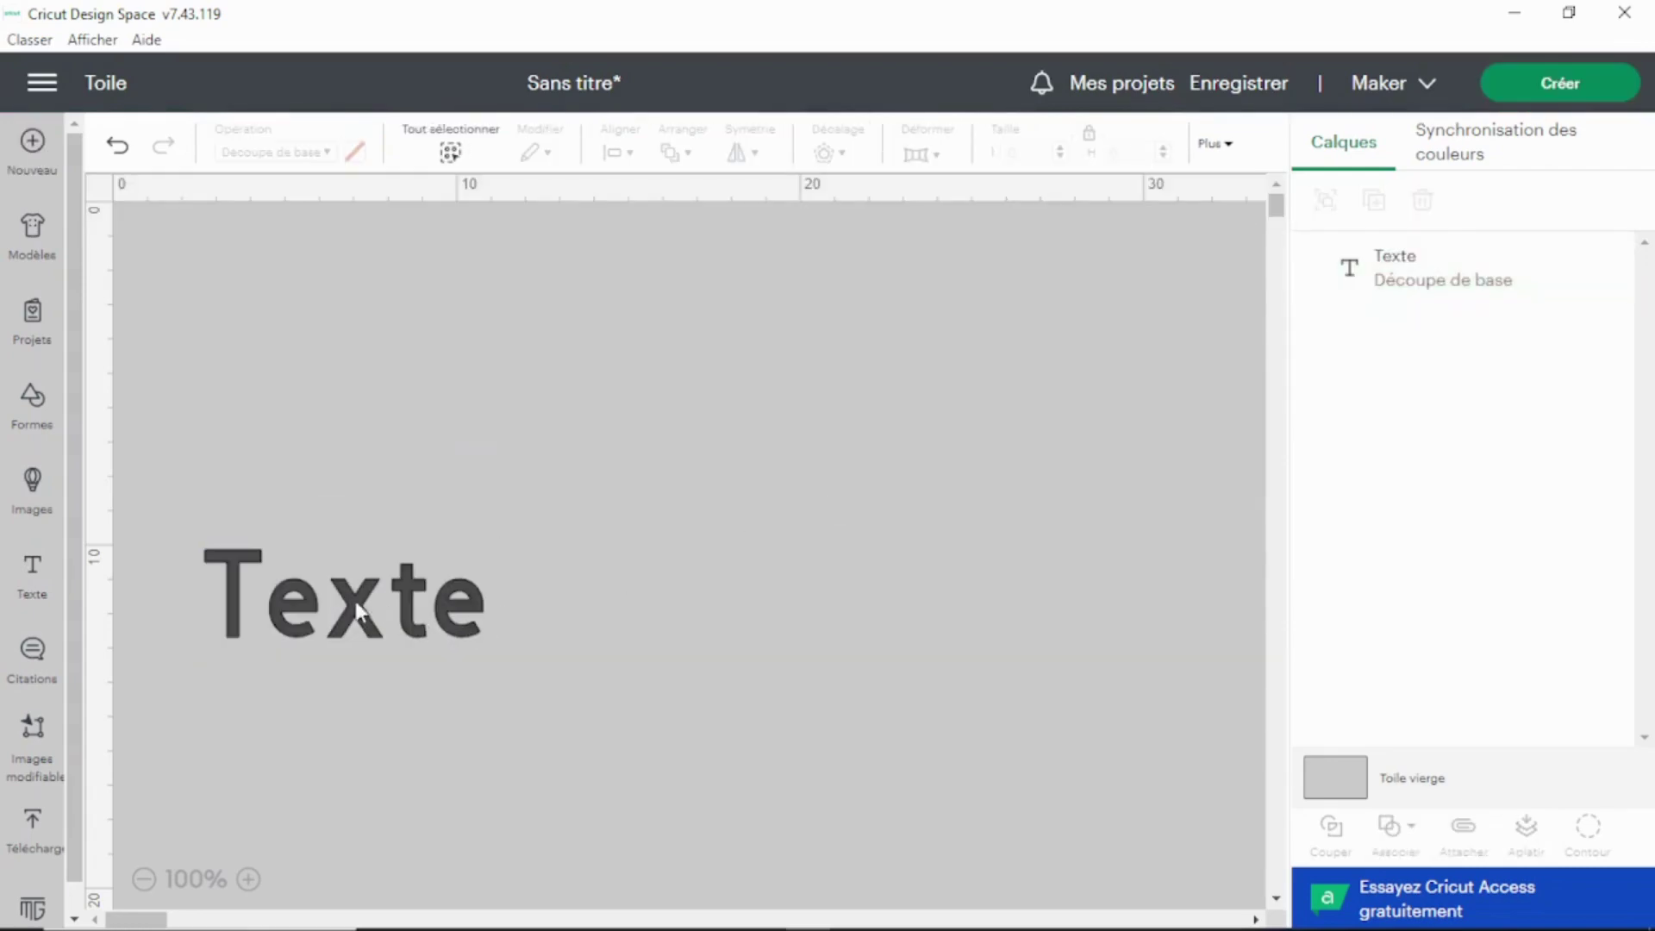
drag(351, 605, 769, 524)
double_click(754, 541)
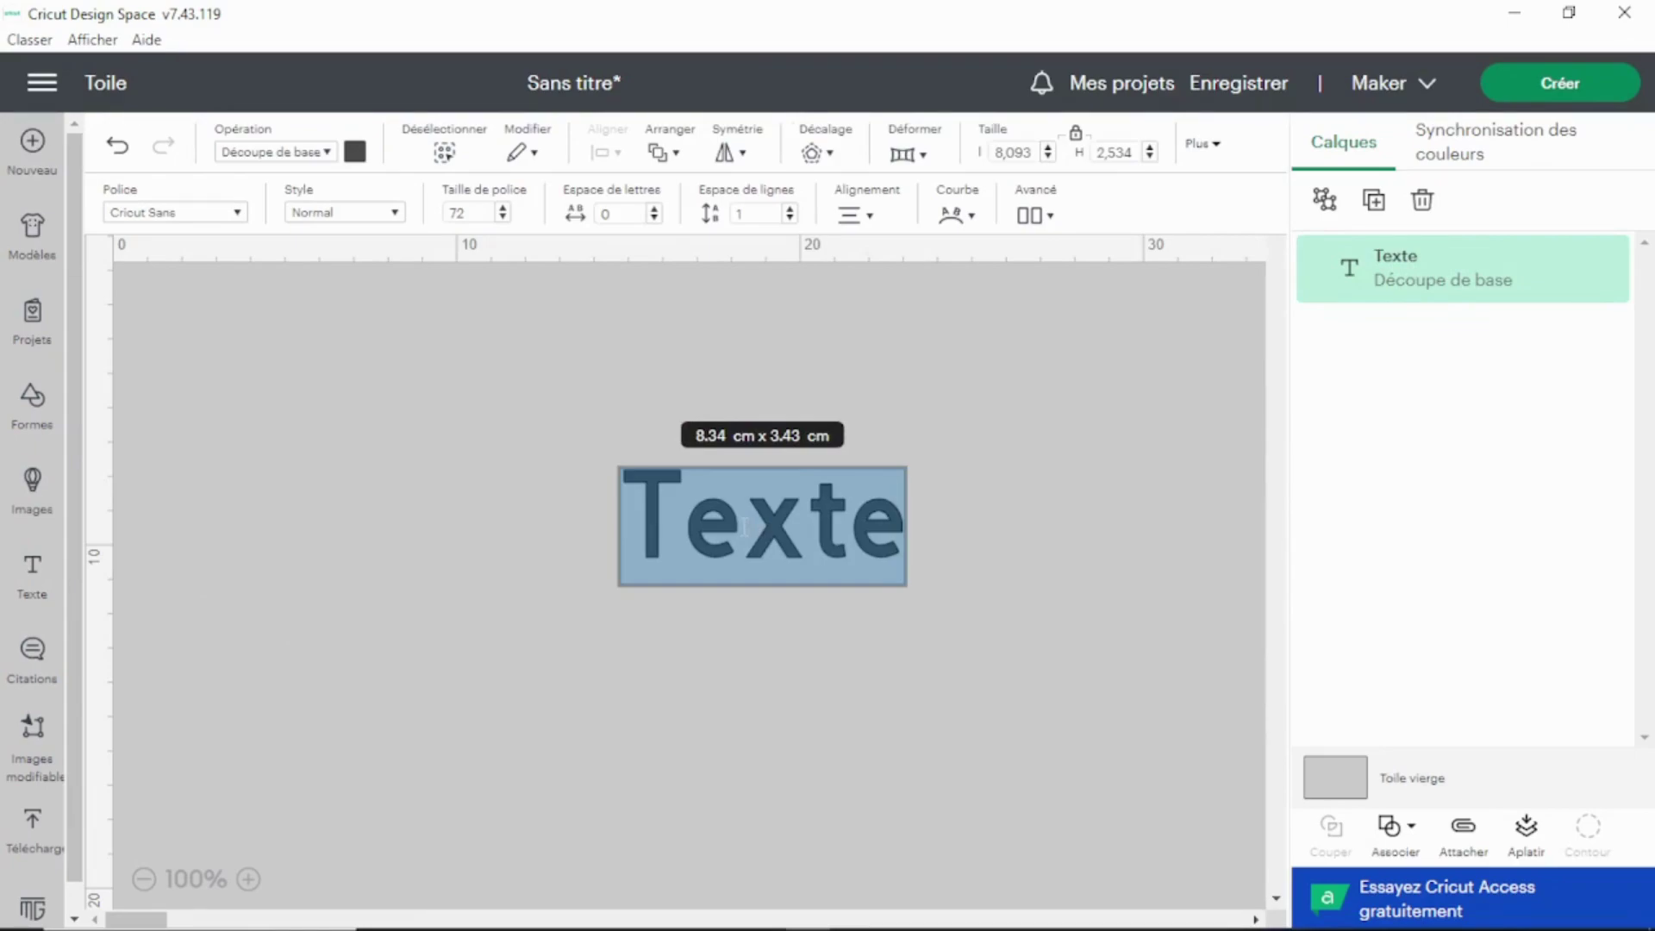
text(sé)
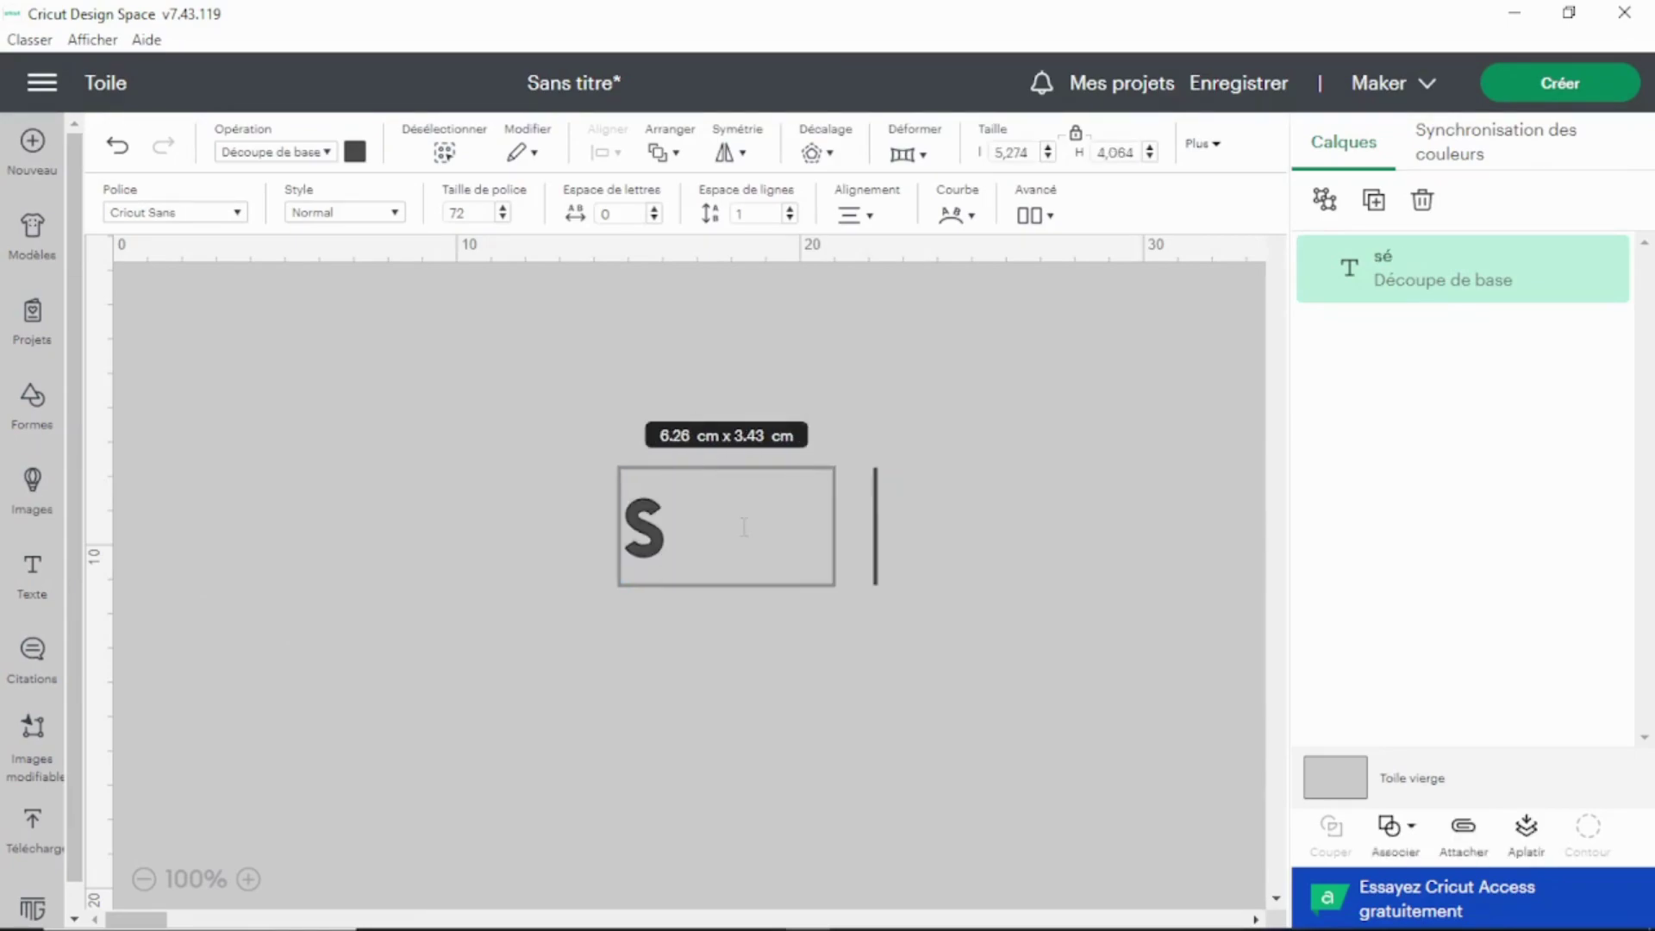
text(rénité)
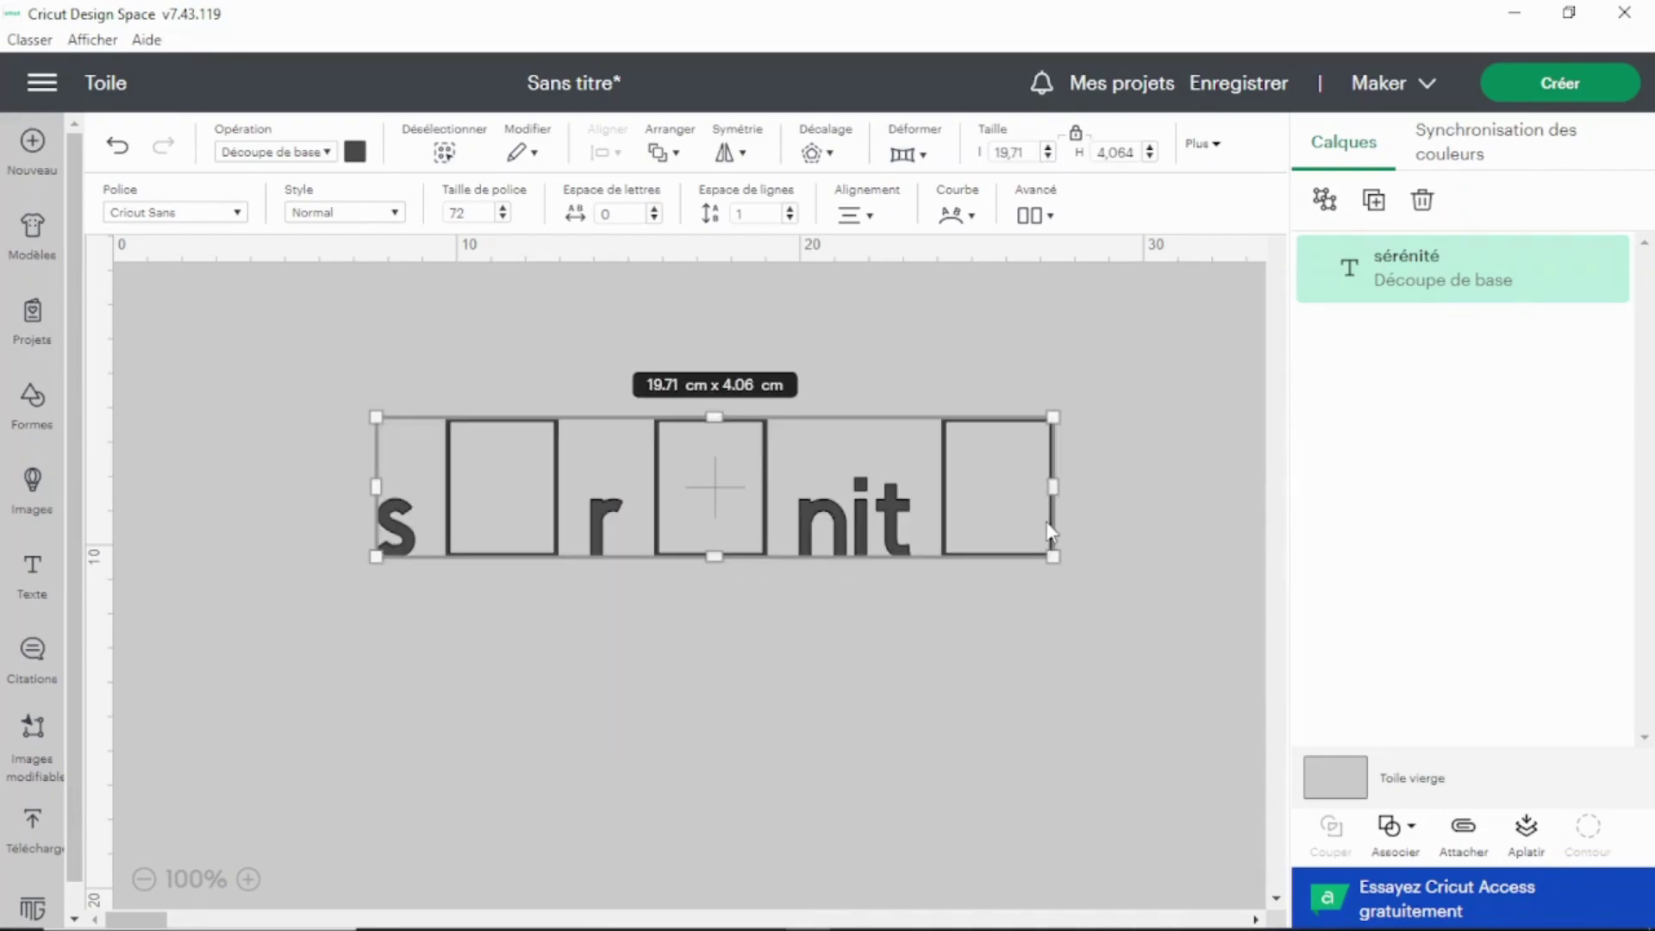
Step: In the canvas settings, switch Type d'opération to Non and back to Oui, and leave the settings
mouse_move(1354, 257)
click(52, 91)
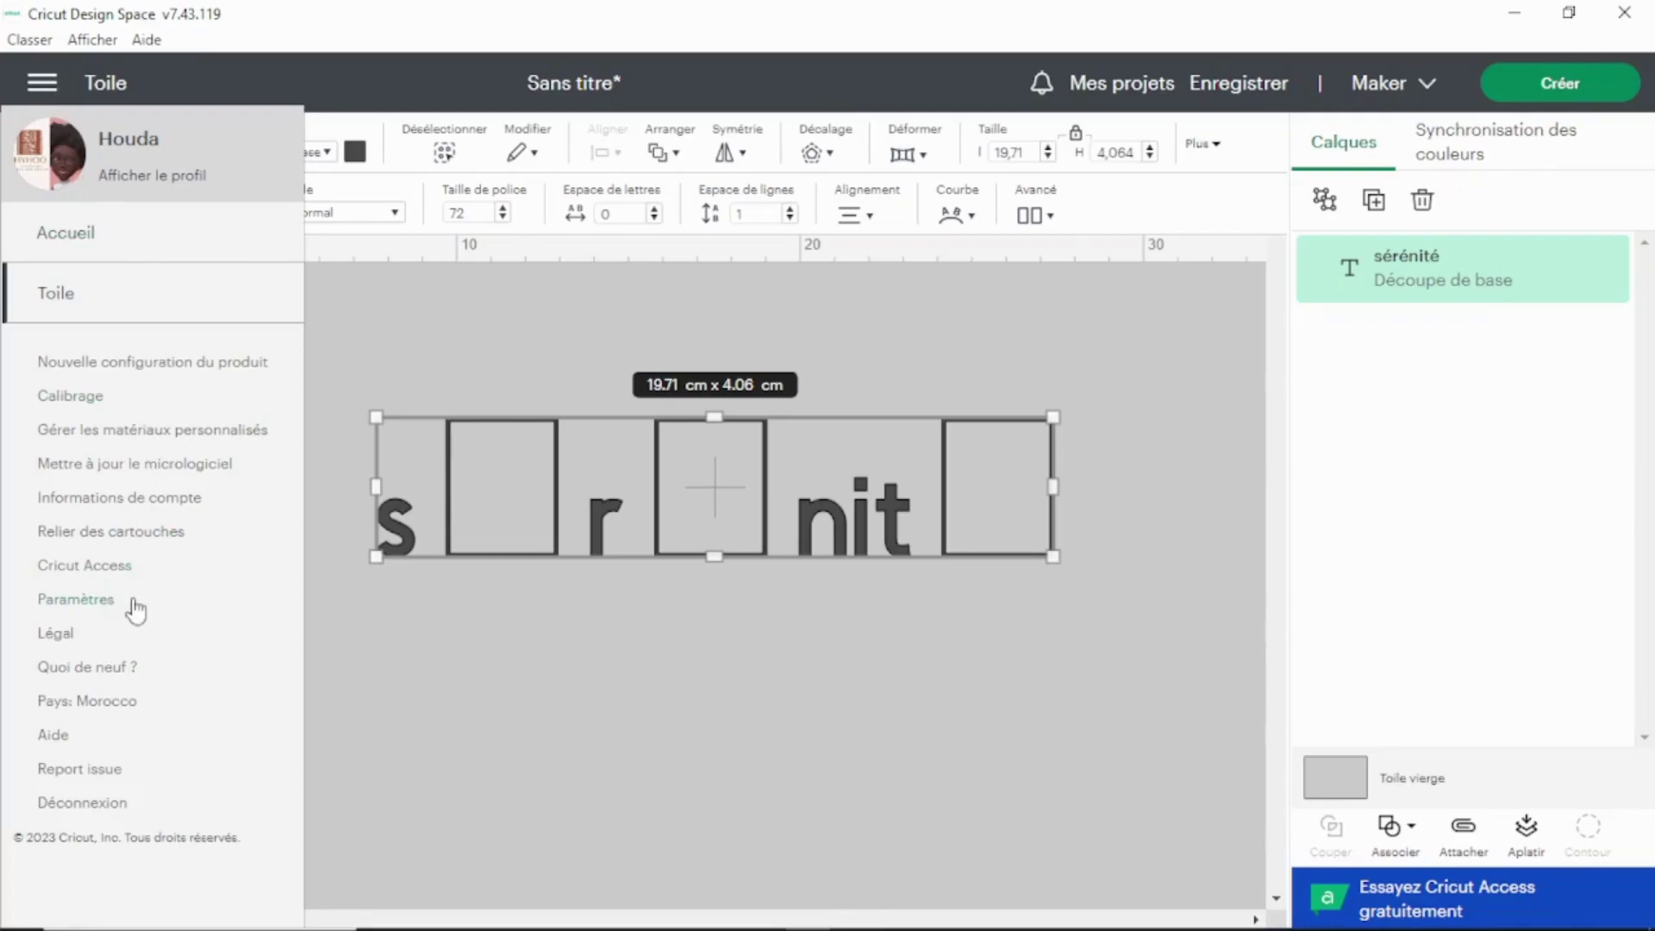
click(109, 601)
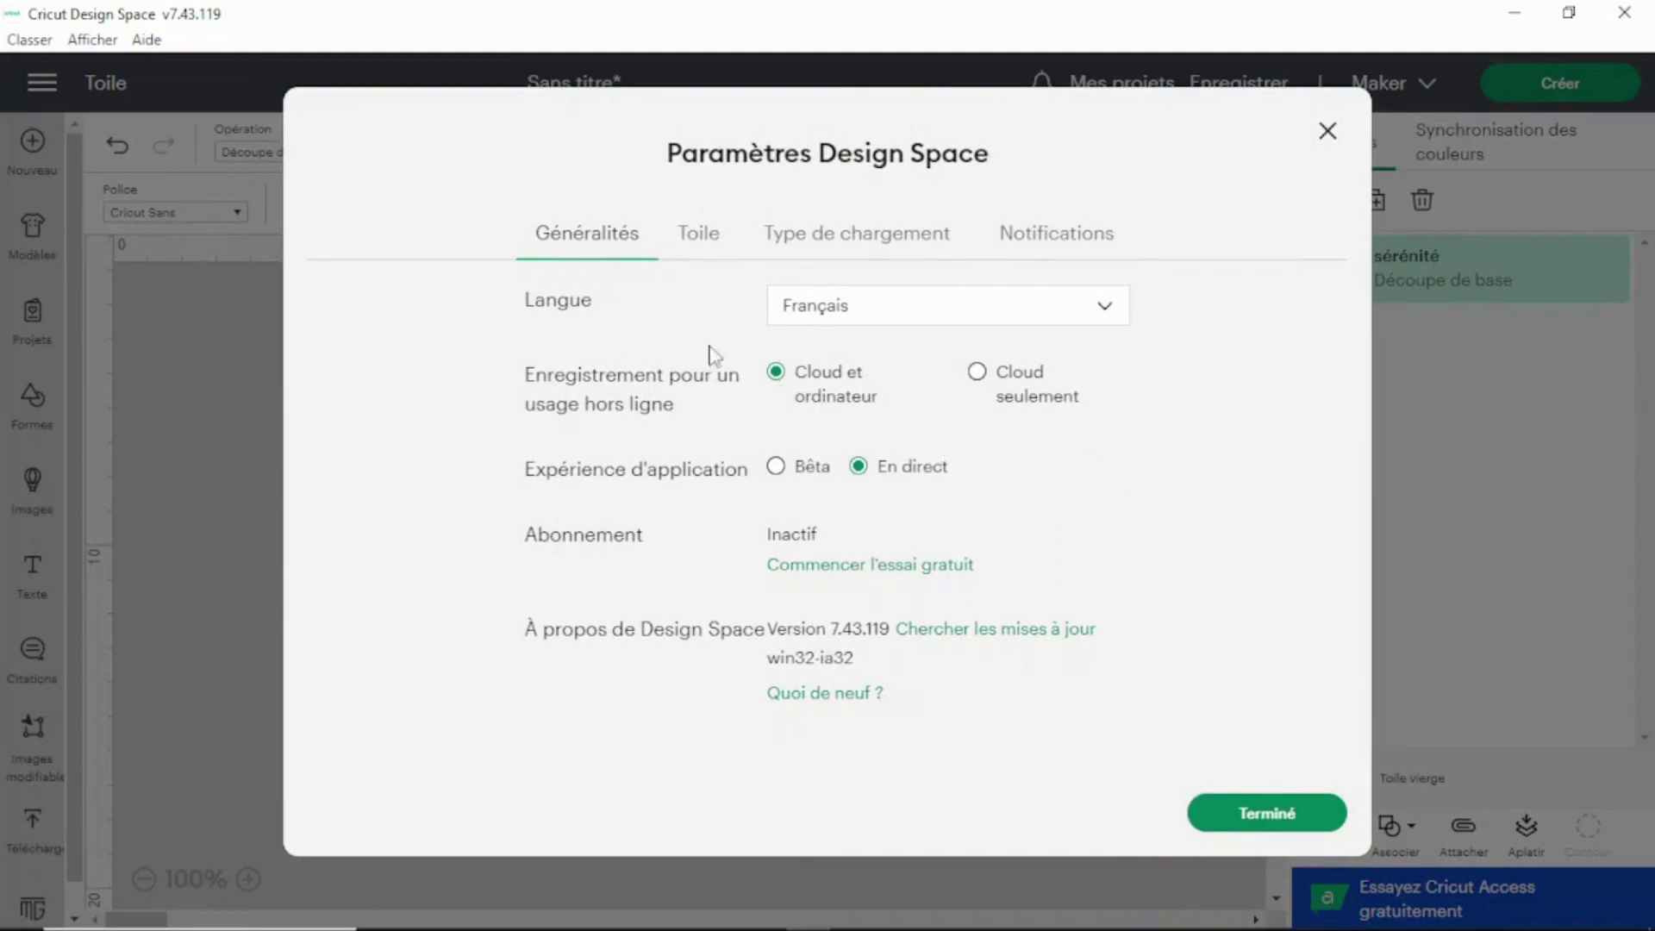
click(703, 244)
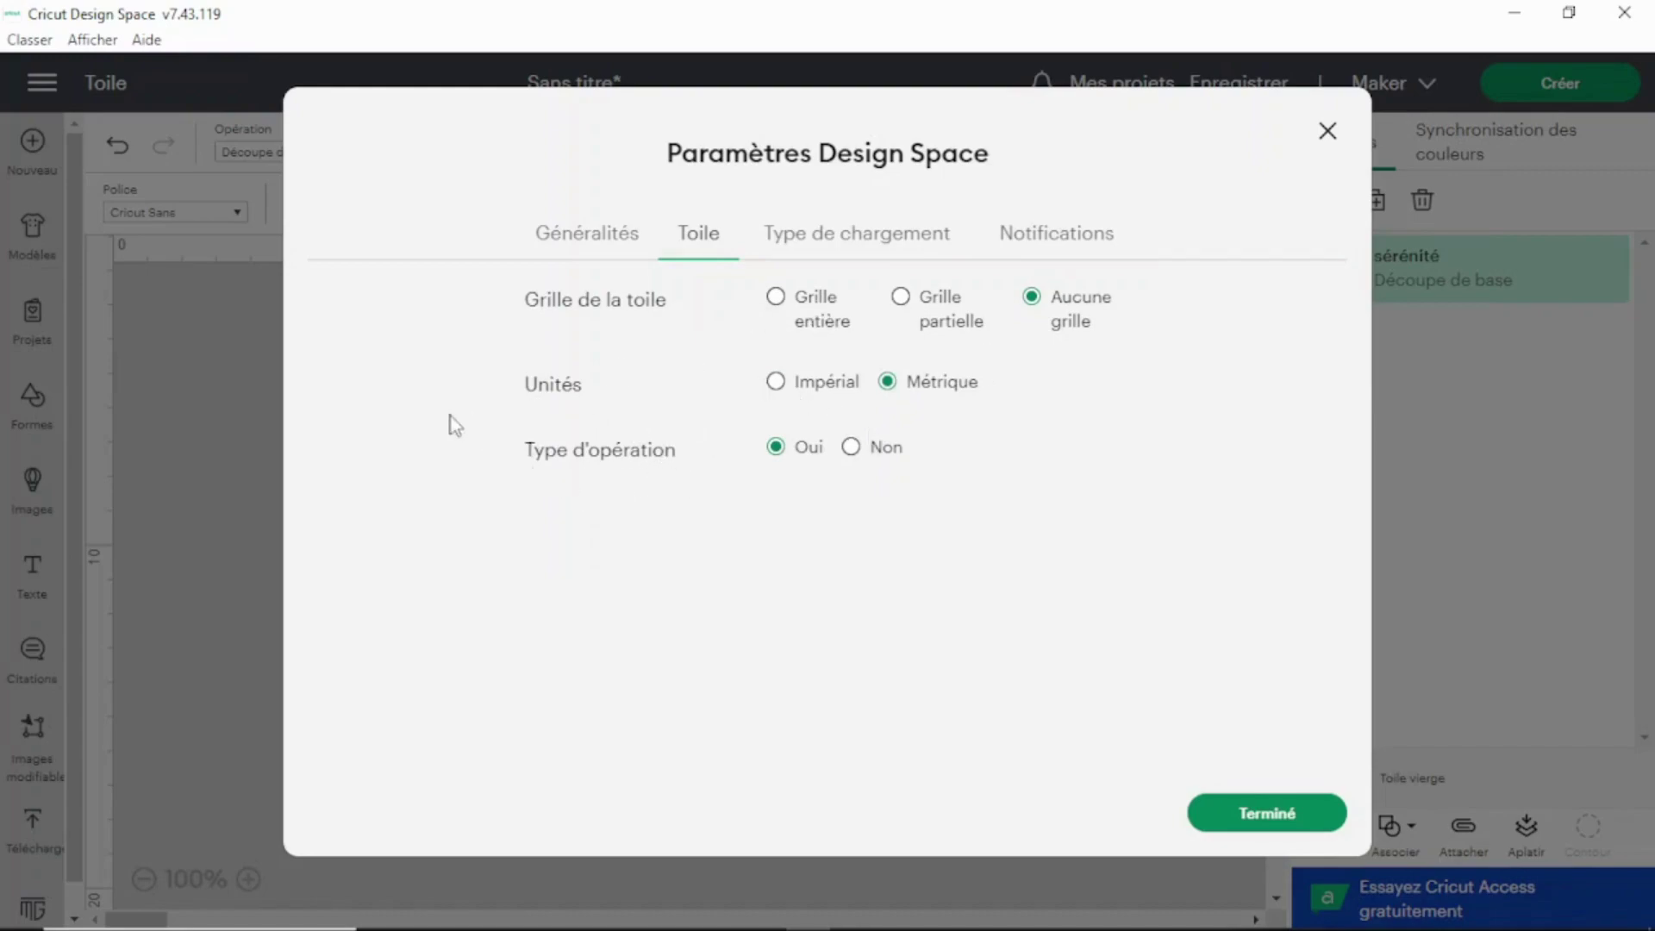
click(852, 447)
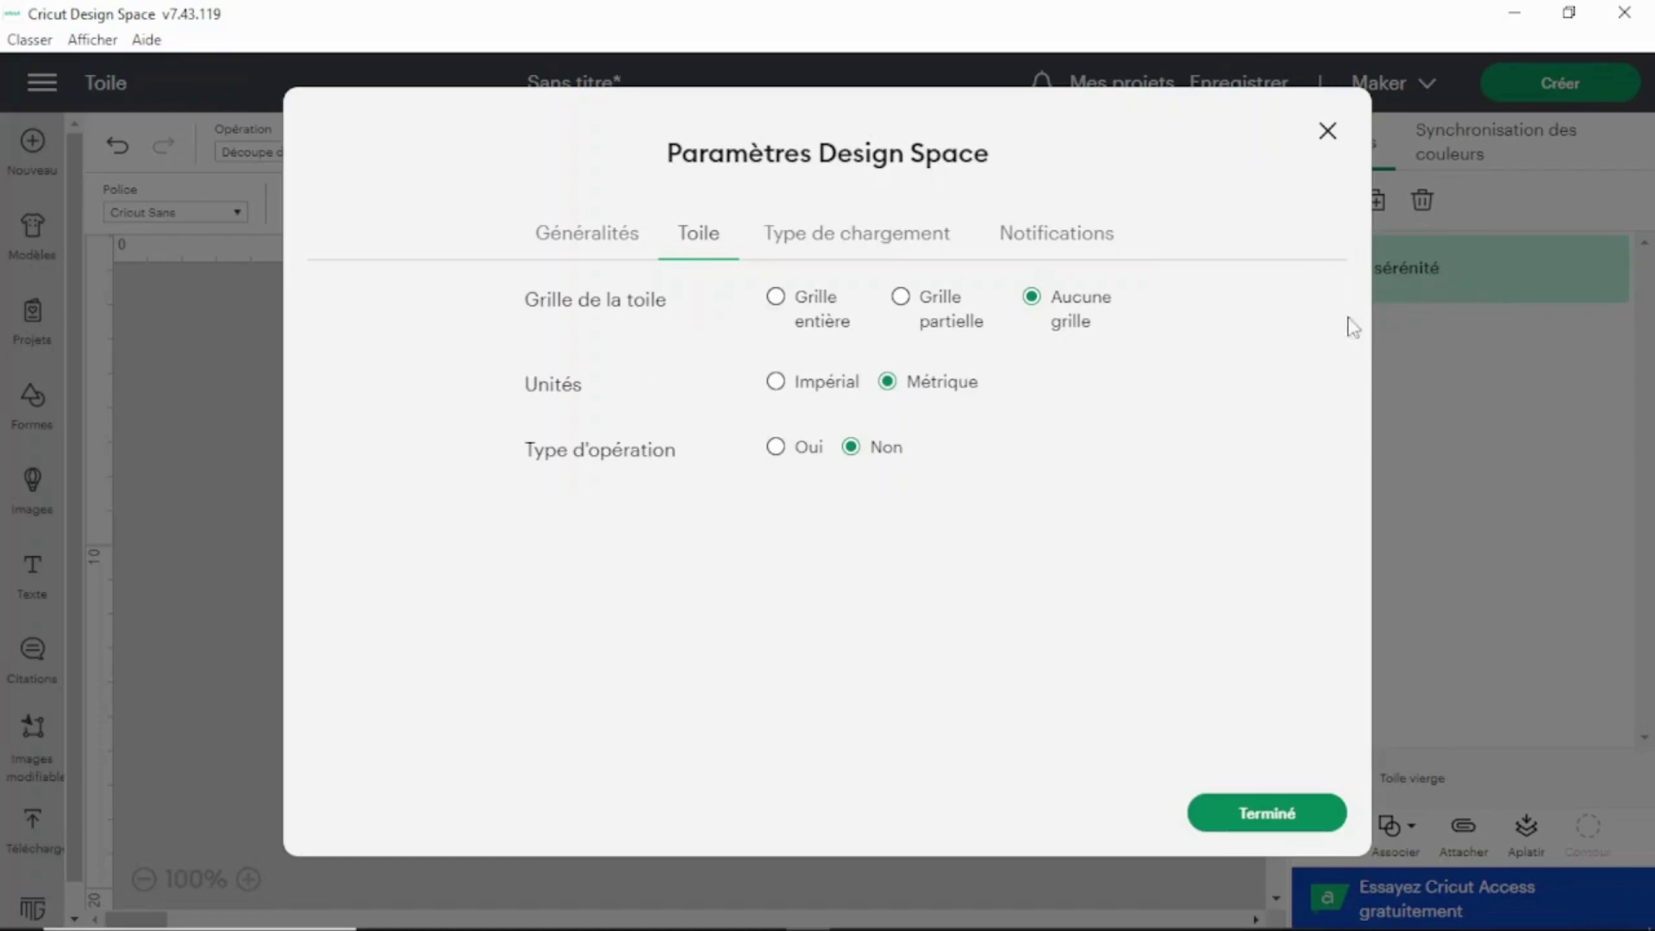
click(776, 448)
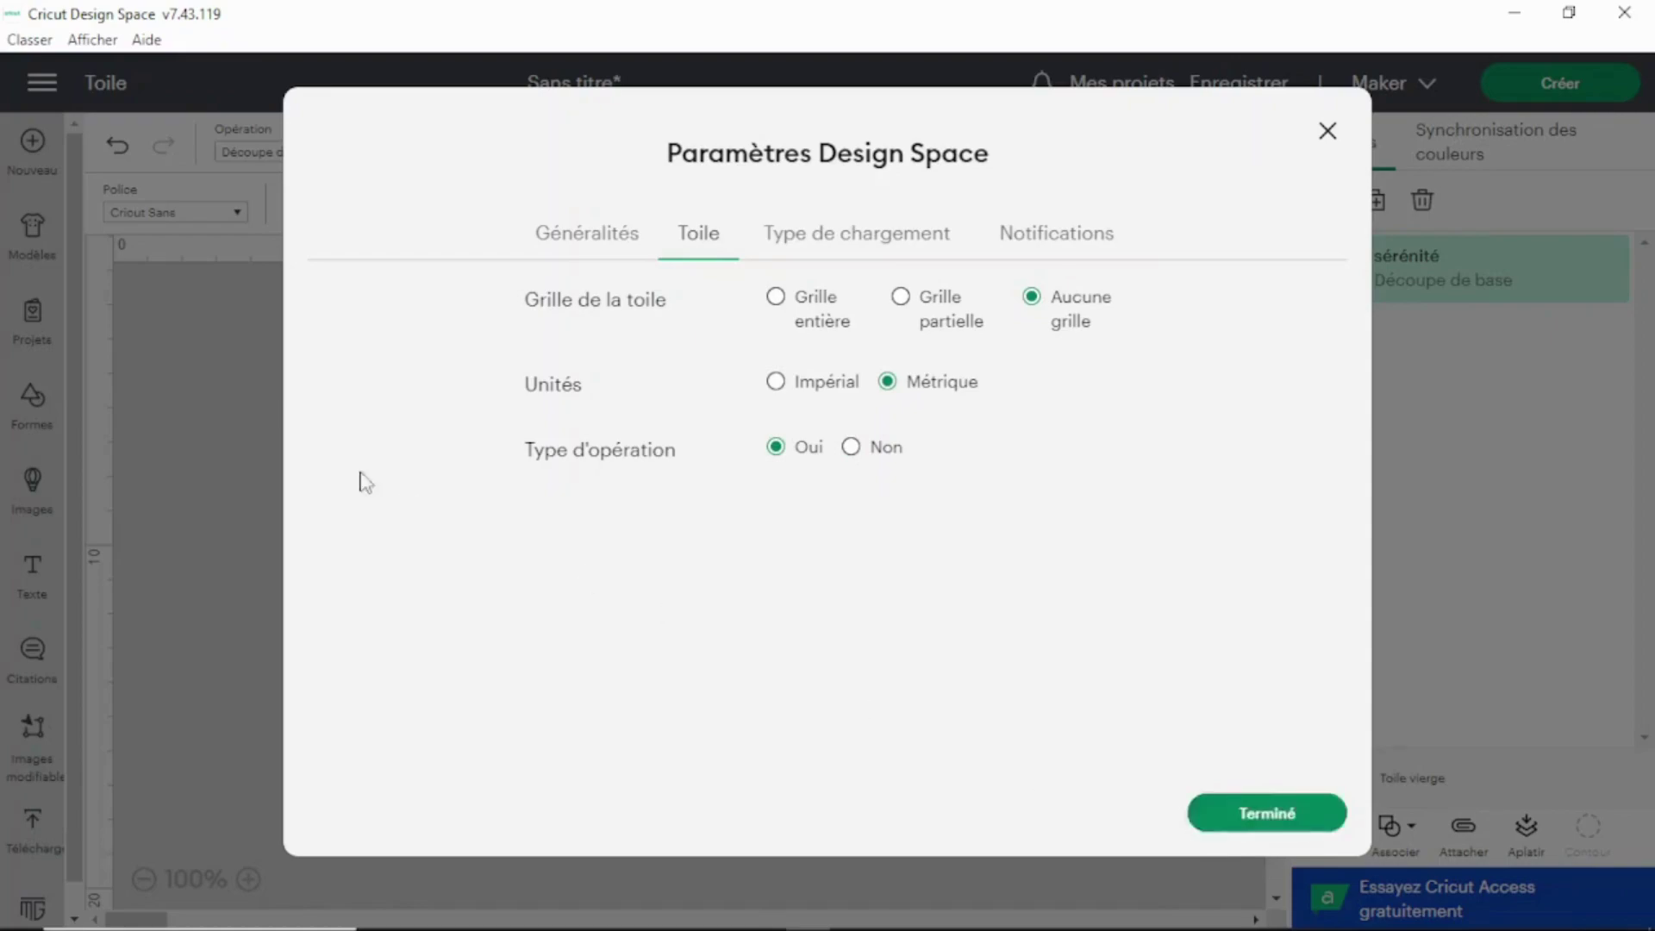
key(Escape)
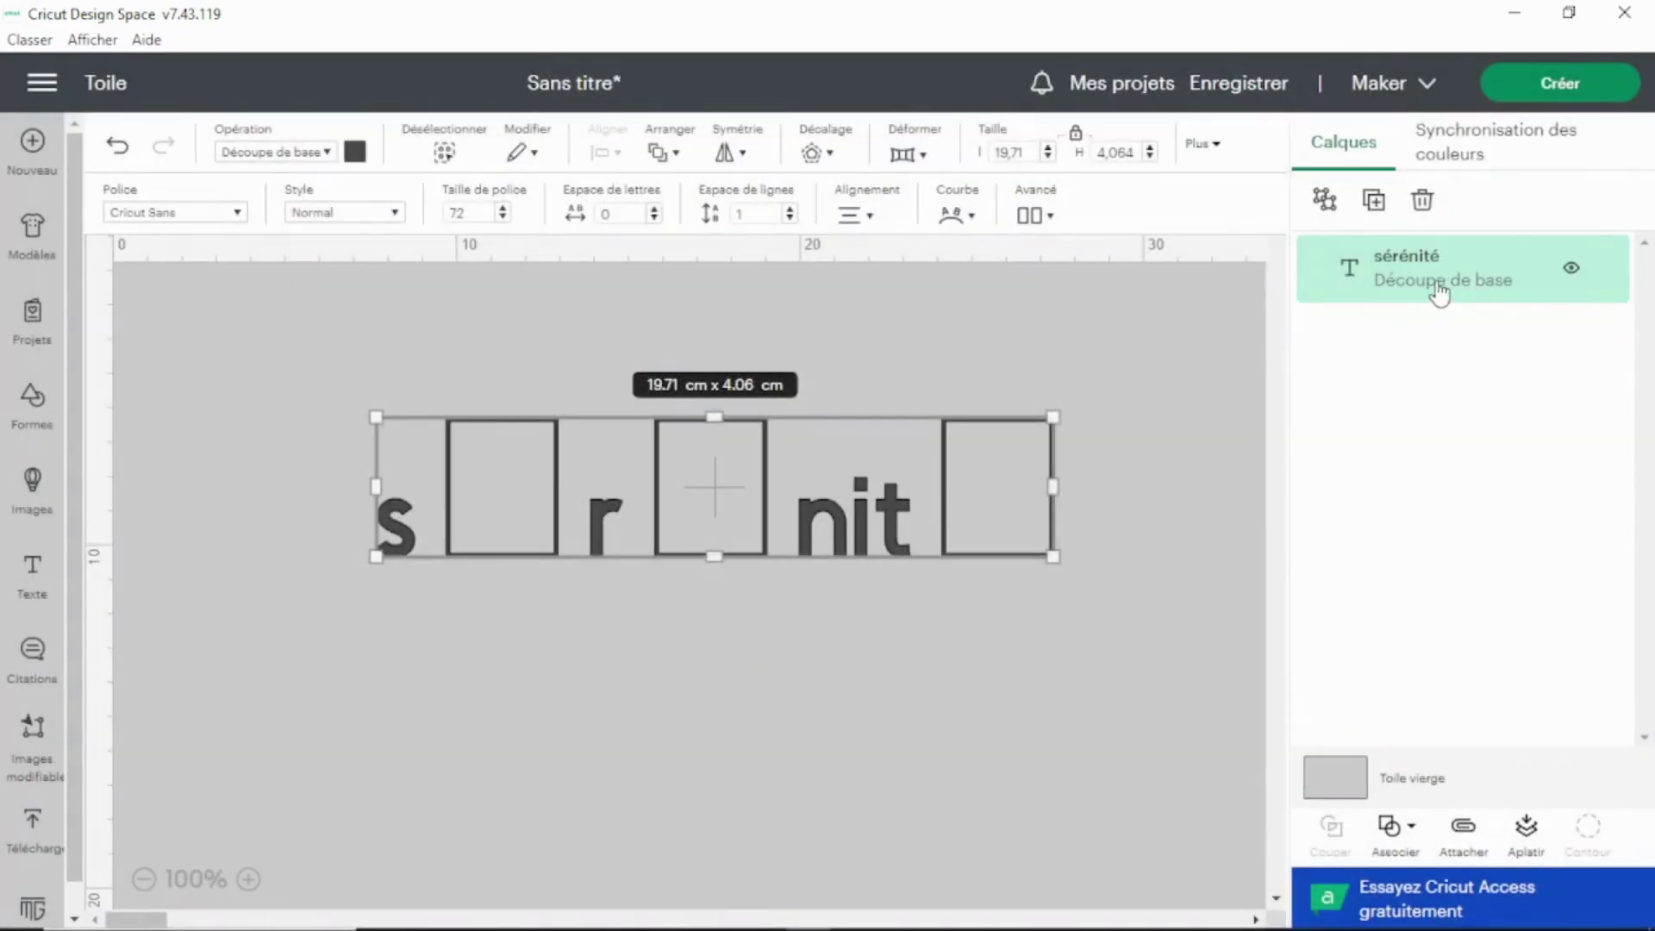
Step: Reselect the "sérénité" text and search the system fonts for "ecu"
click(805, 621)
drag(339, 303, 1169, 629)
click(239, 216)
text(ecu)
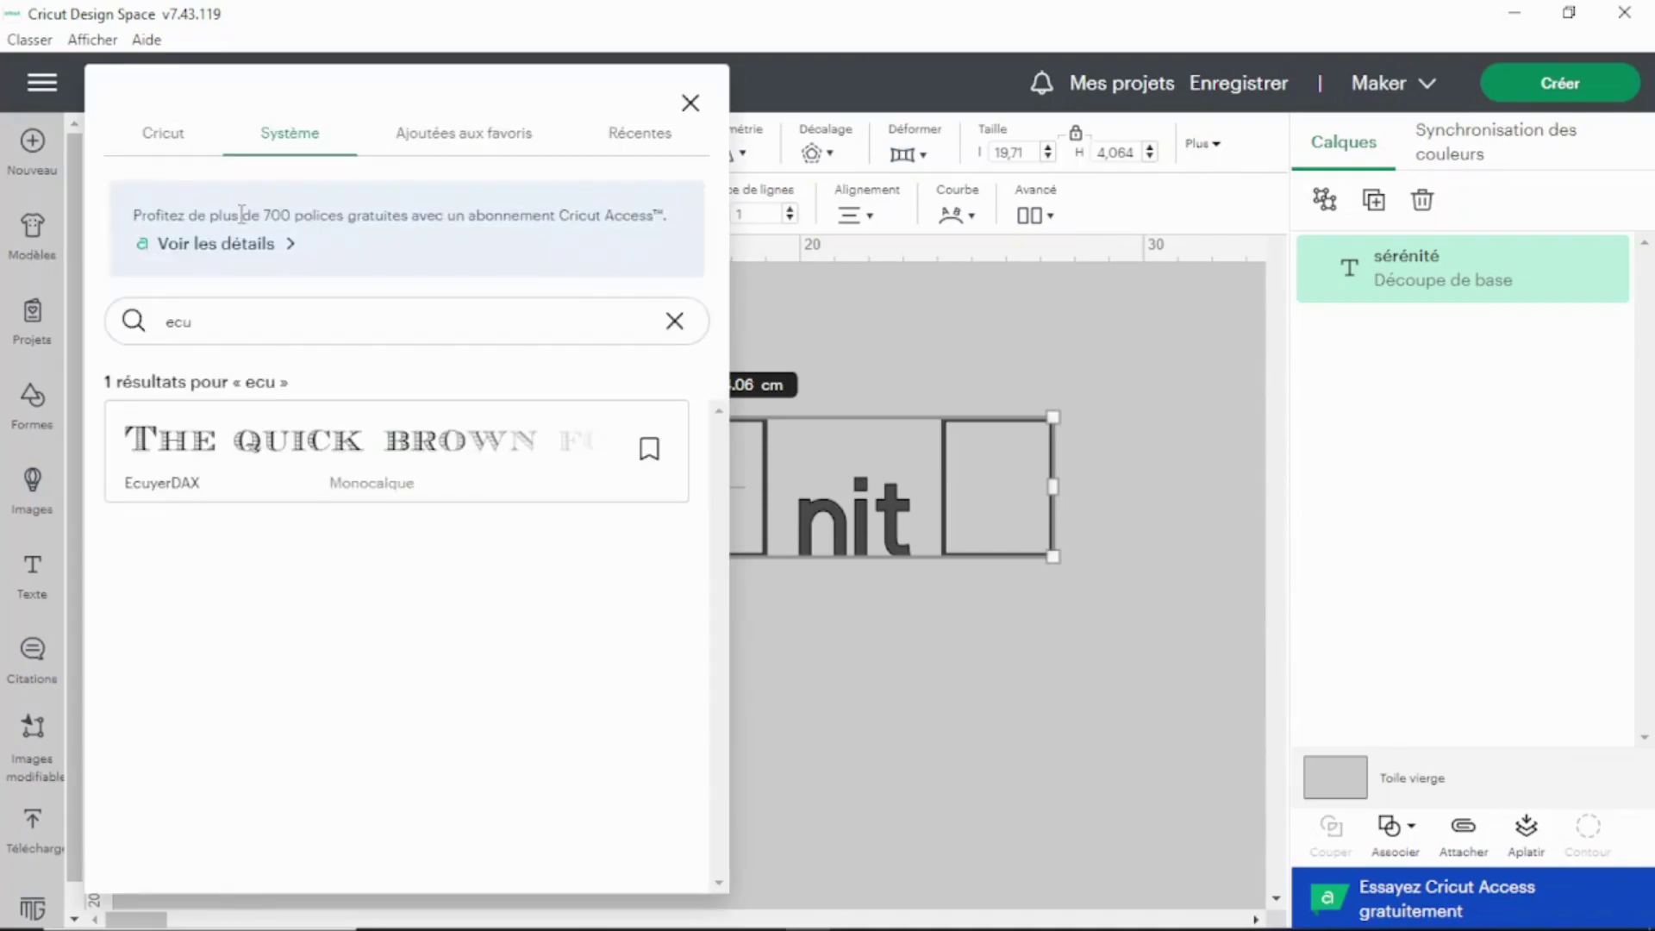
Step: List the Cricut fonts for all languages and restrict them to français
click(155, 143)
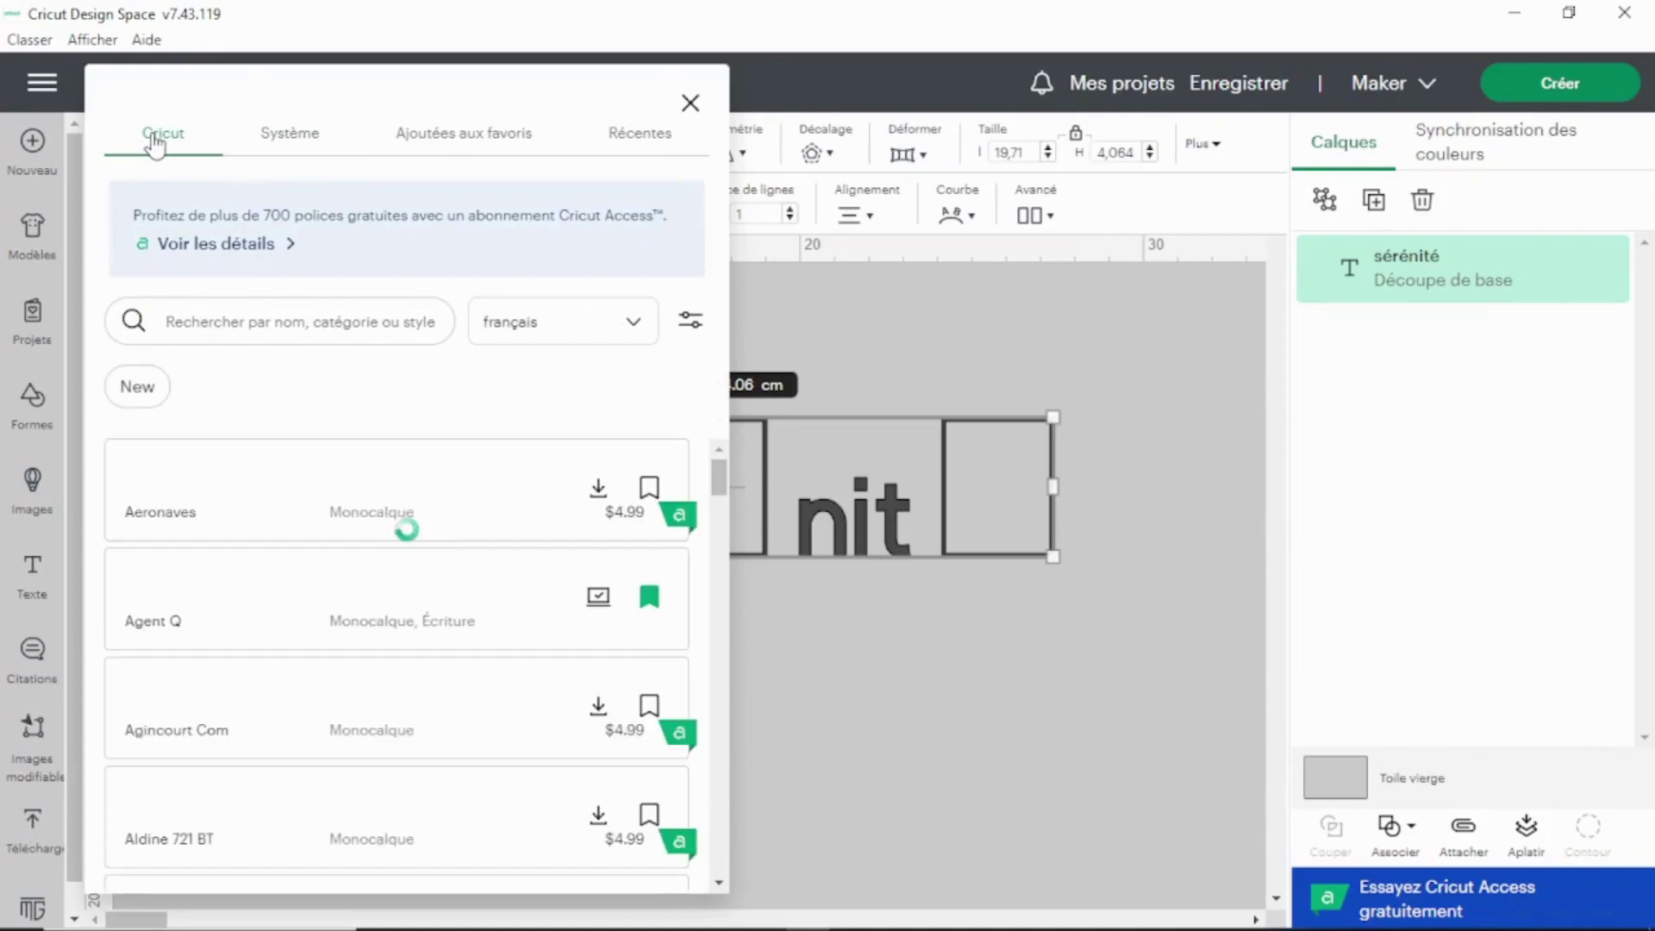
click(641, 337)
click(609, 372)
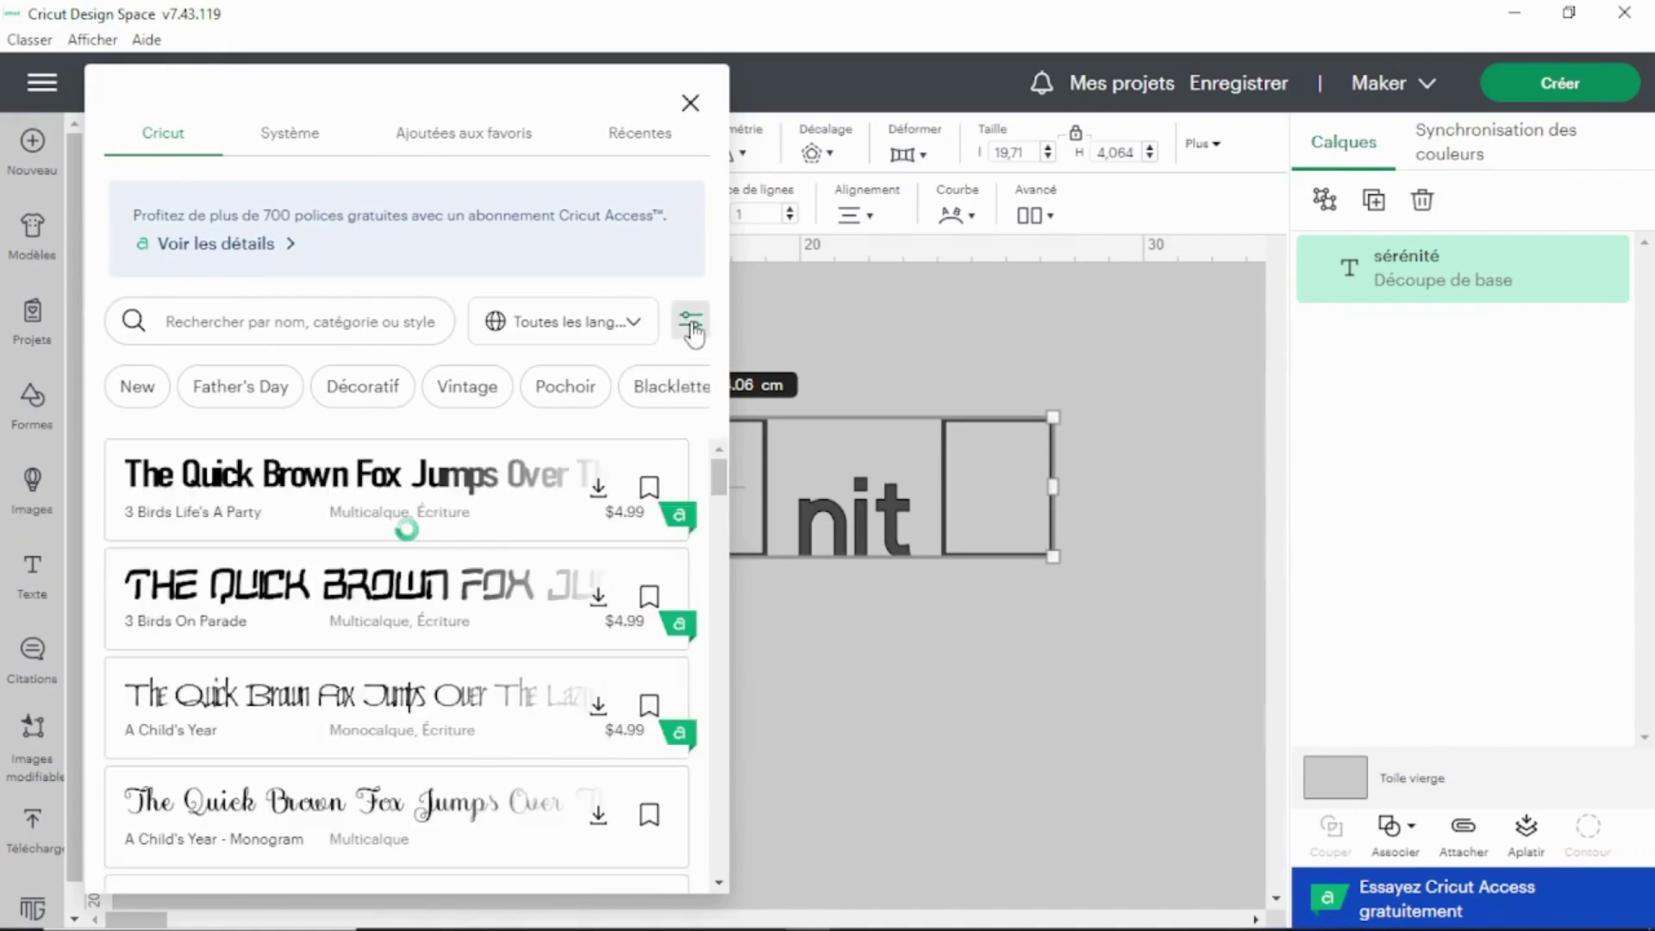
click(692, 325)
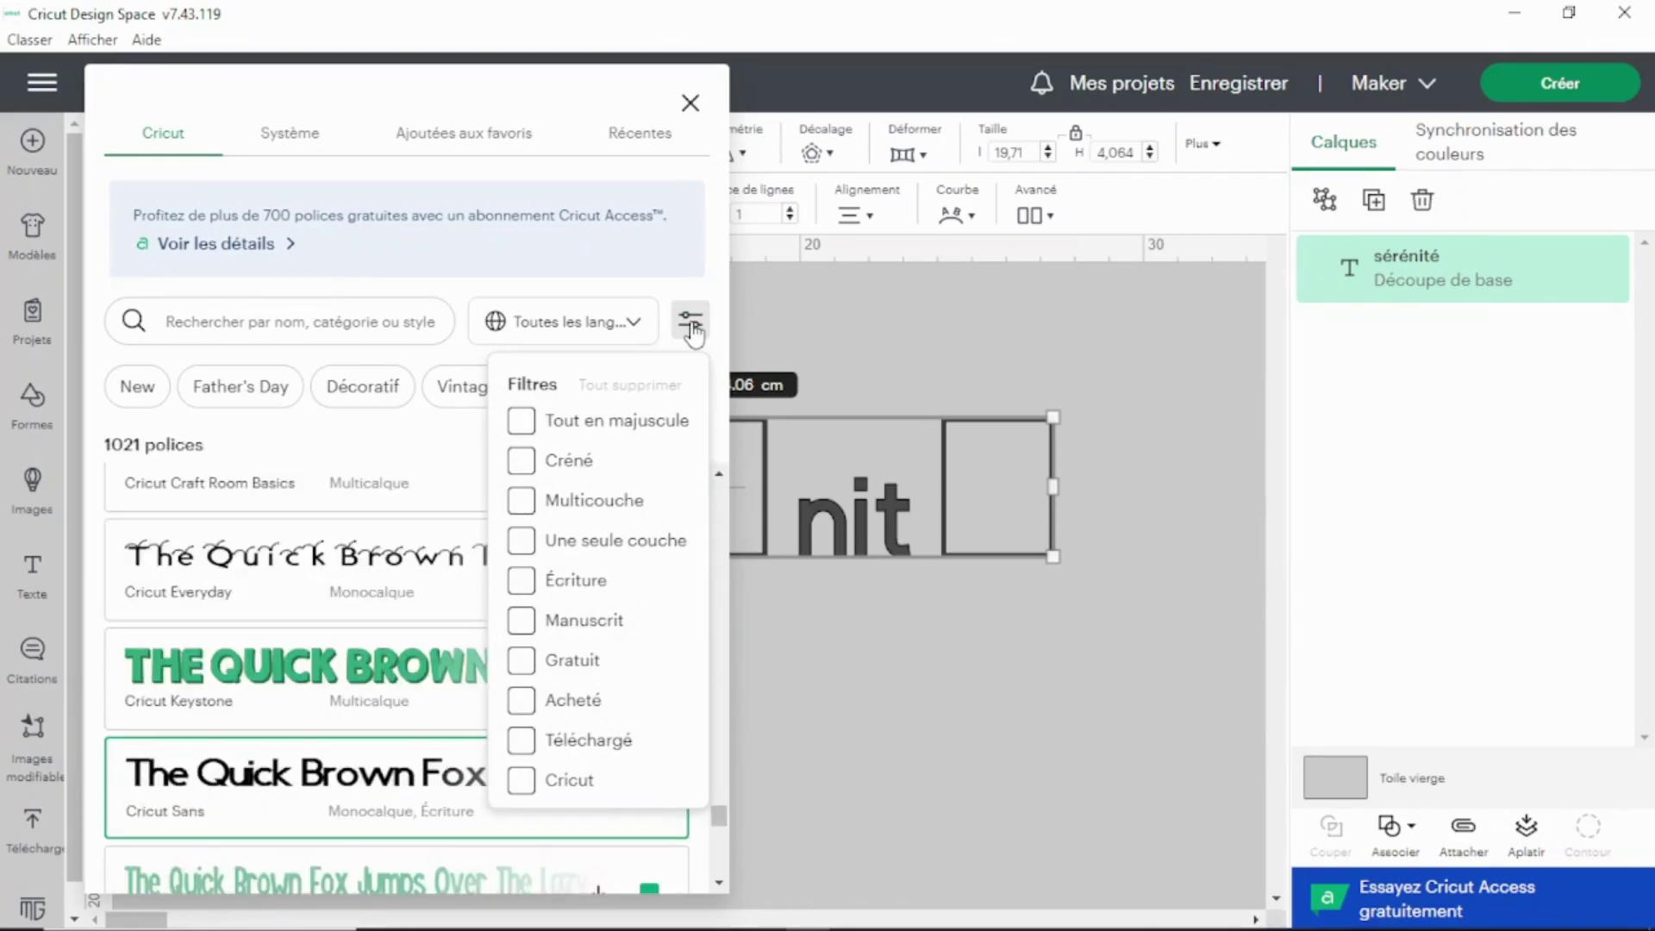
click(636, 324)
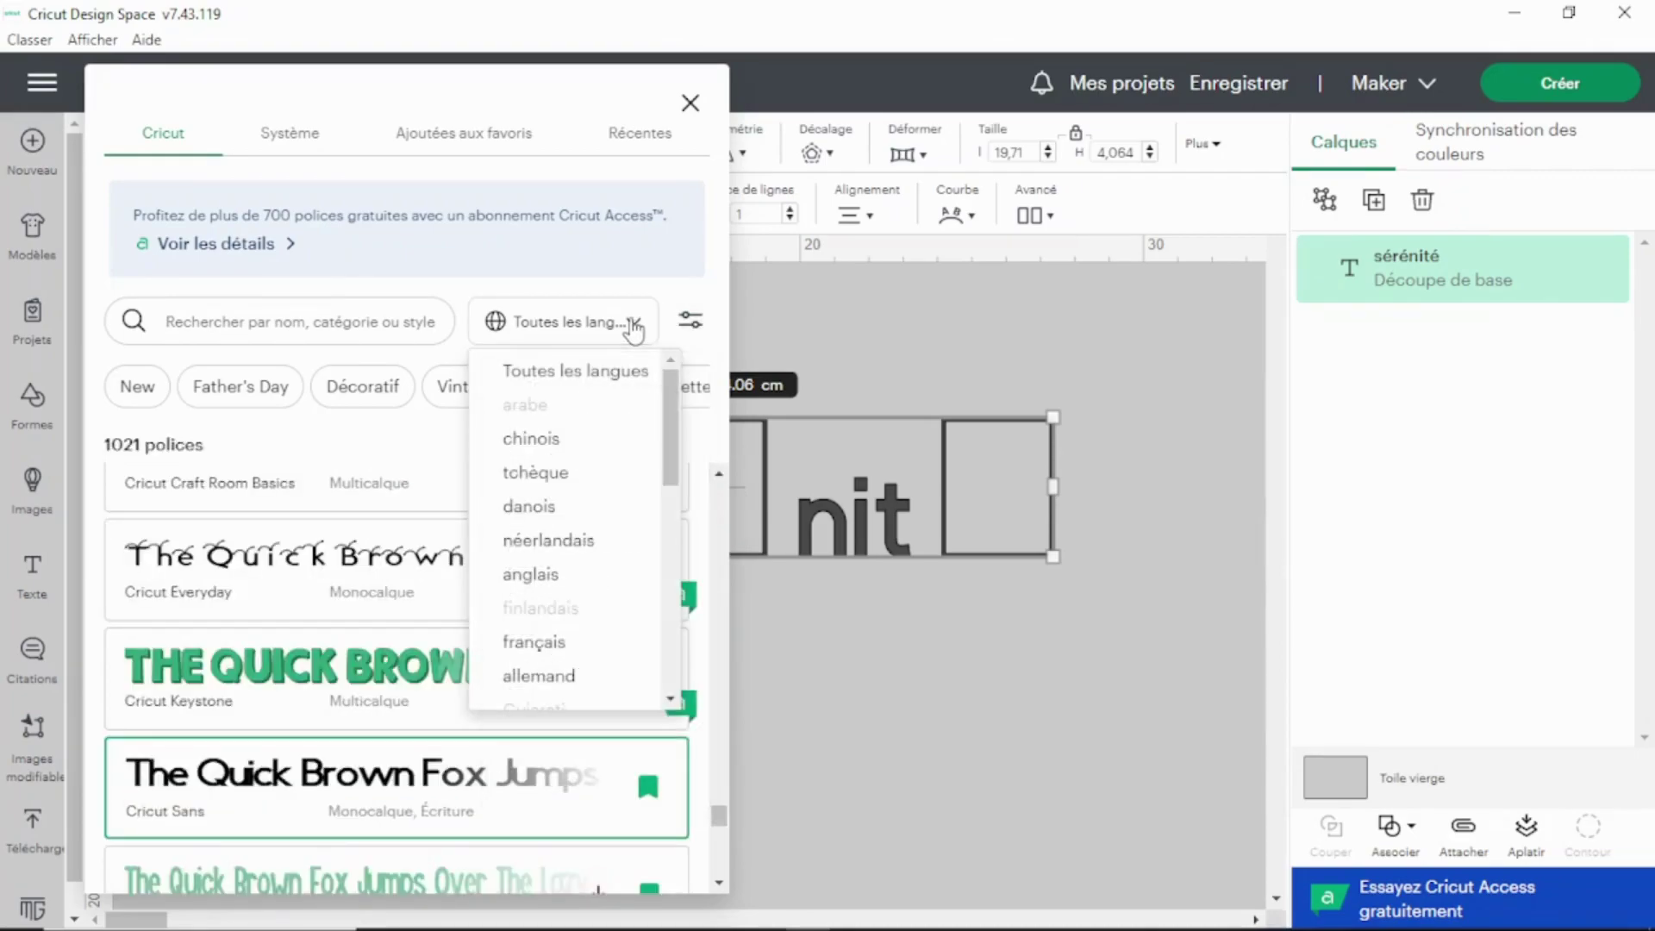
click(595, 650)
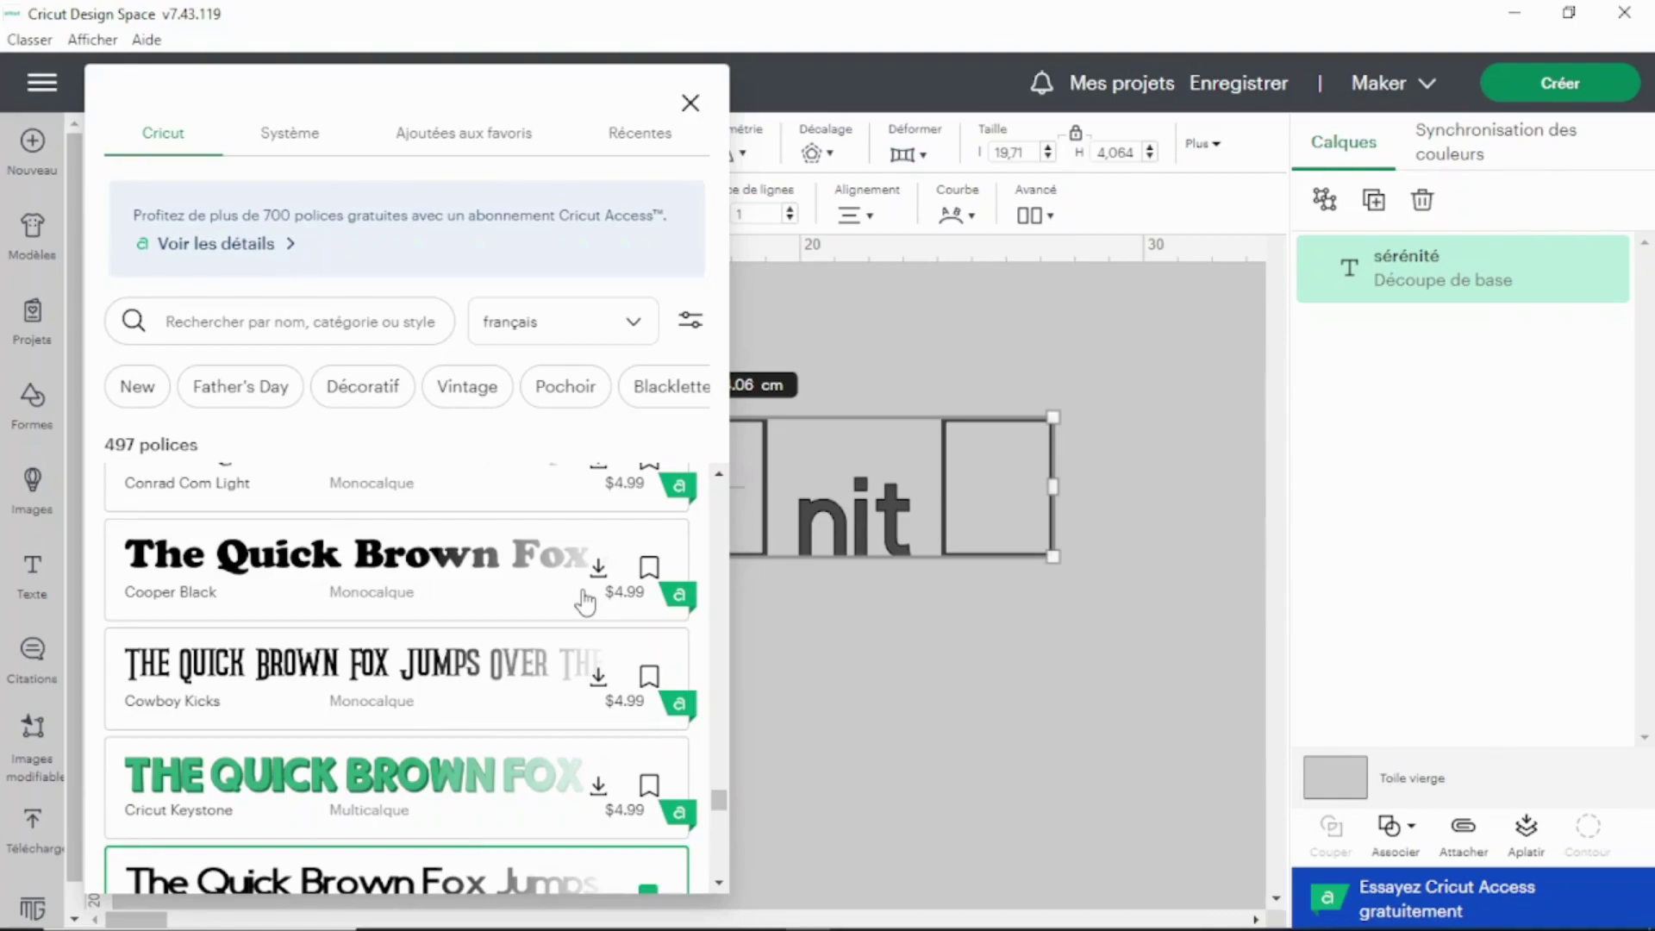
Step: Apply the Cricut font Aeronaves to the "sérénité" text and move the word so it starts about 20 cm across the canvas
scroll(507, 642, up, 10)
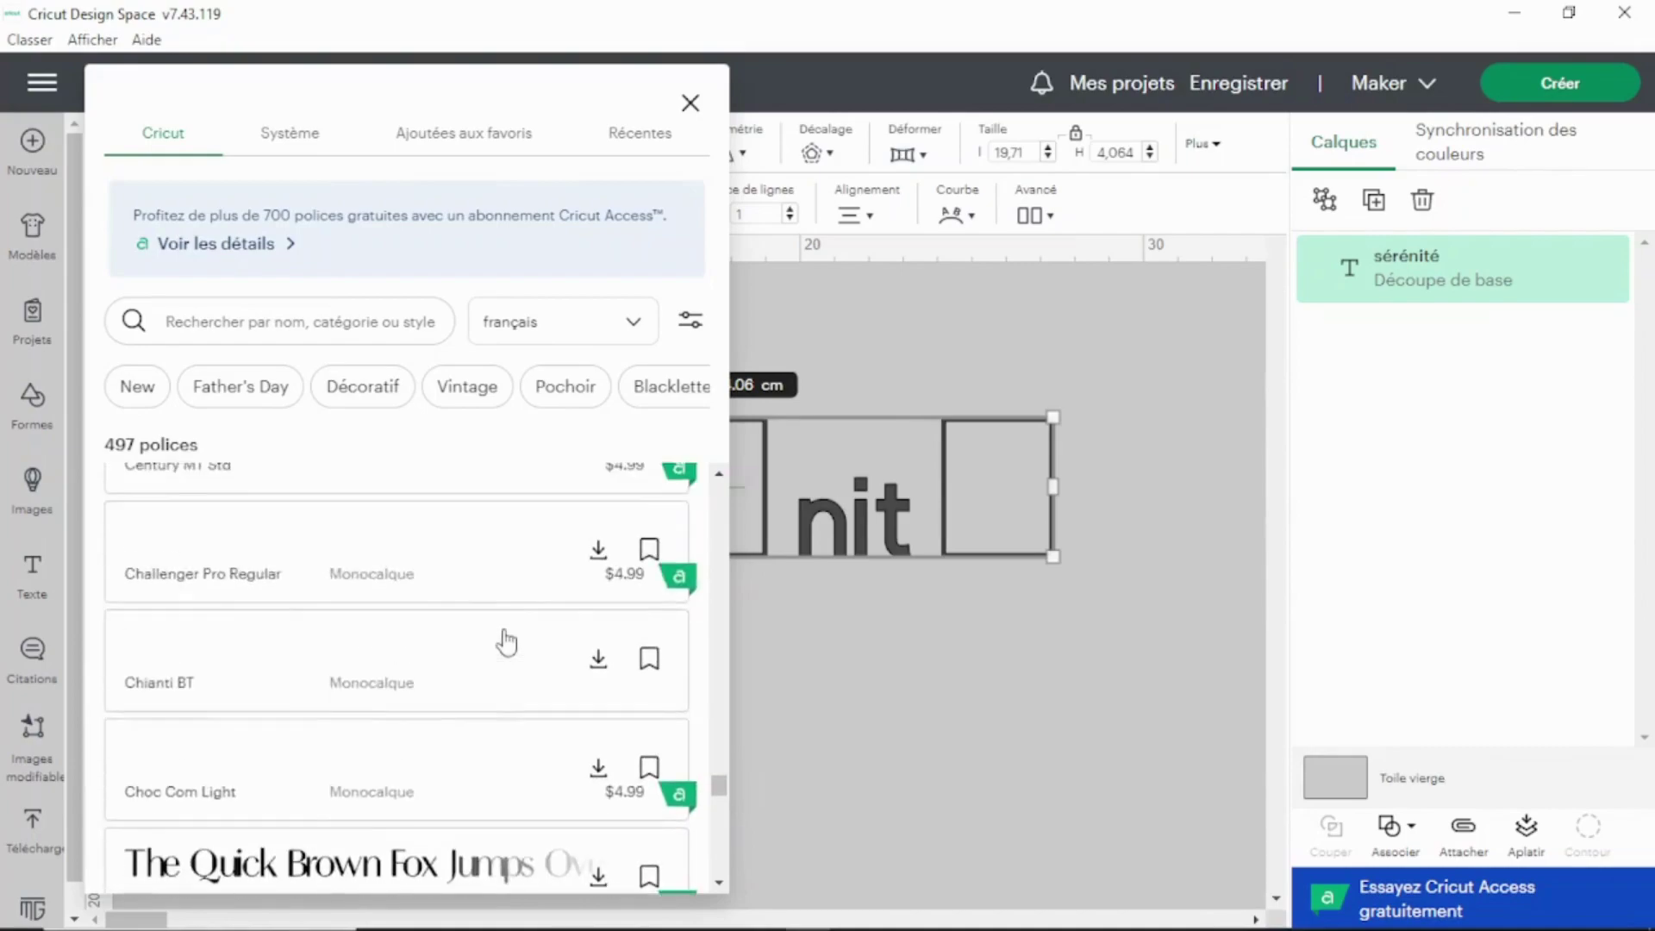
scroll(507, 643, up, 6)
scroll(507, 638, up, 5)
click(636, 324)
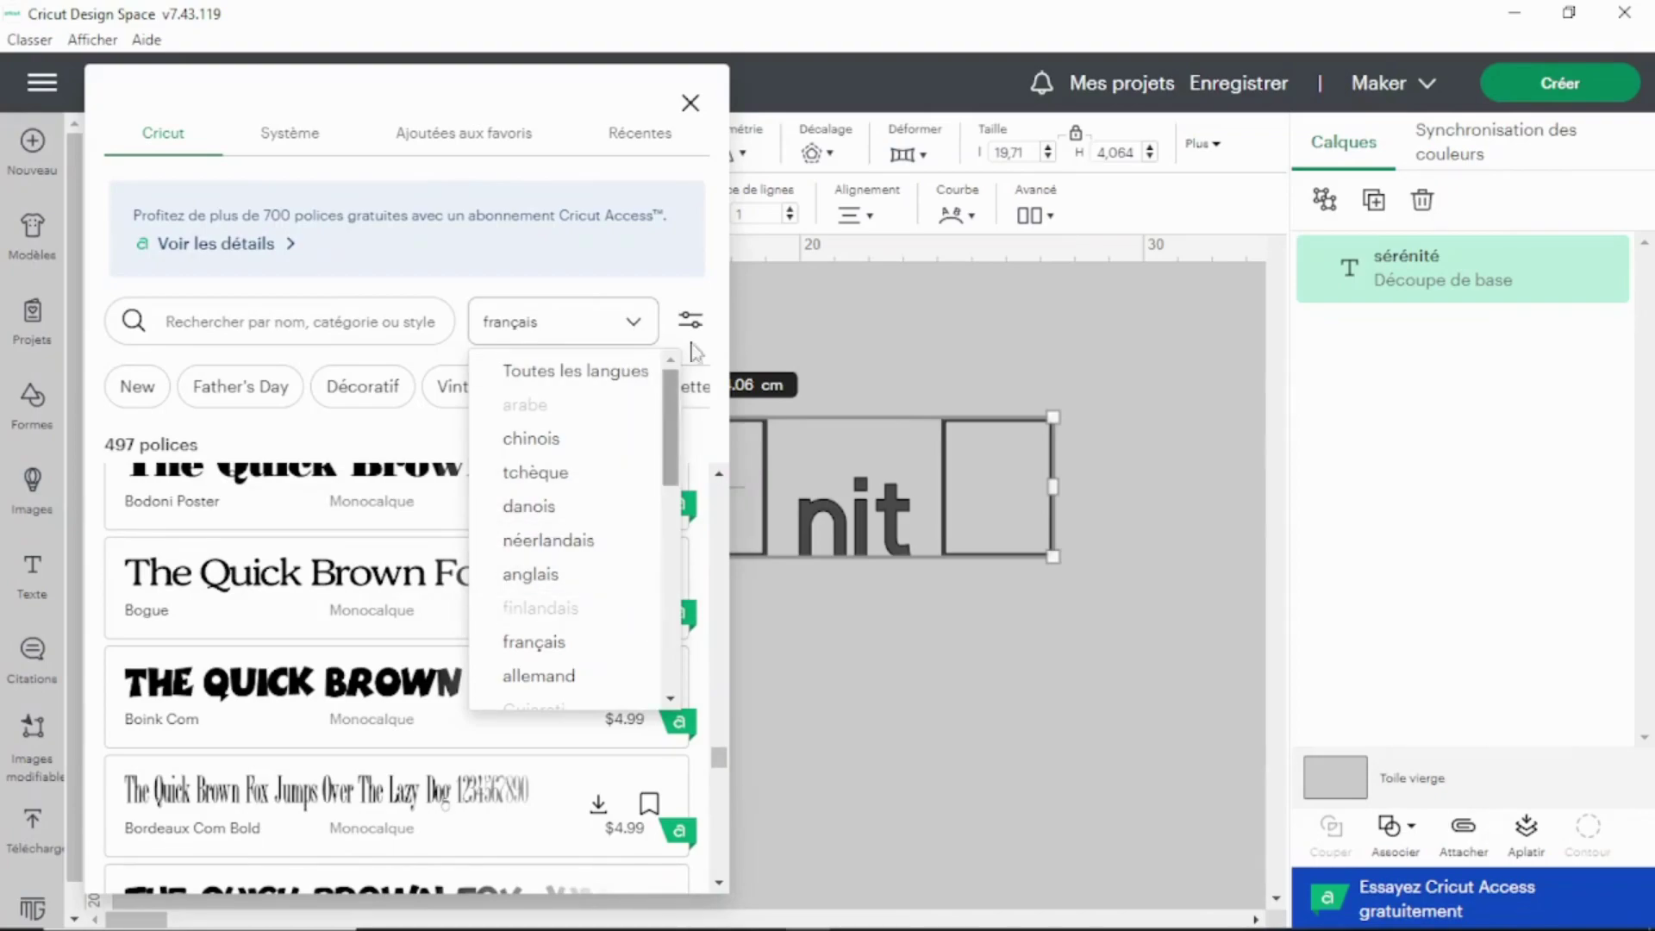
click(685, 288)
scroll(440, 630, up, 2)
scroll(440, 629, up, 10)
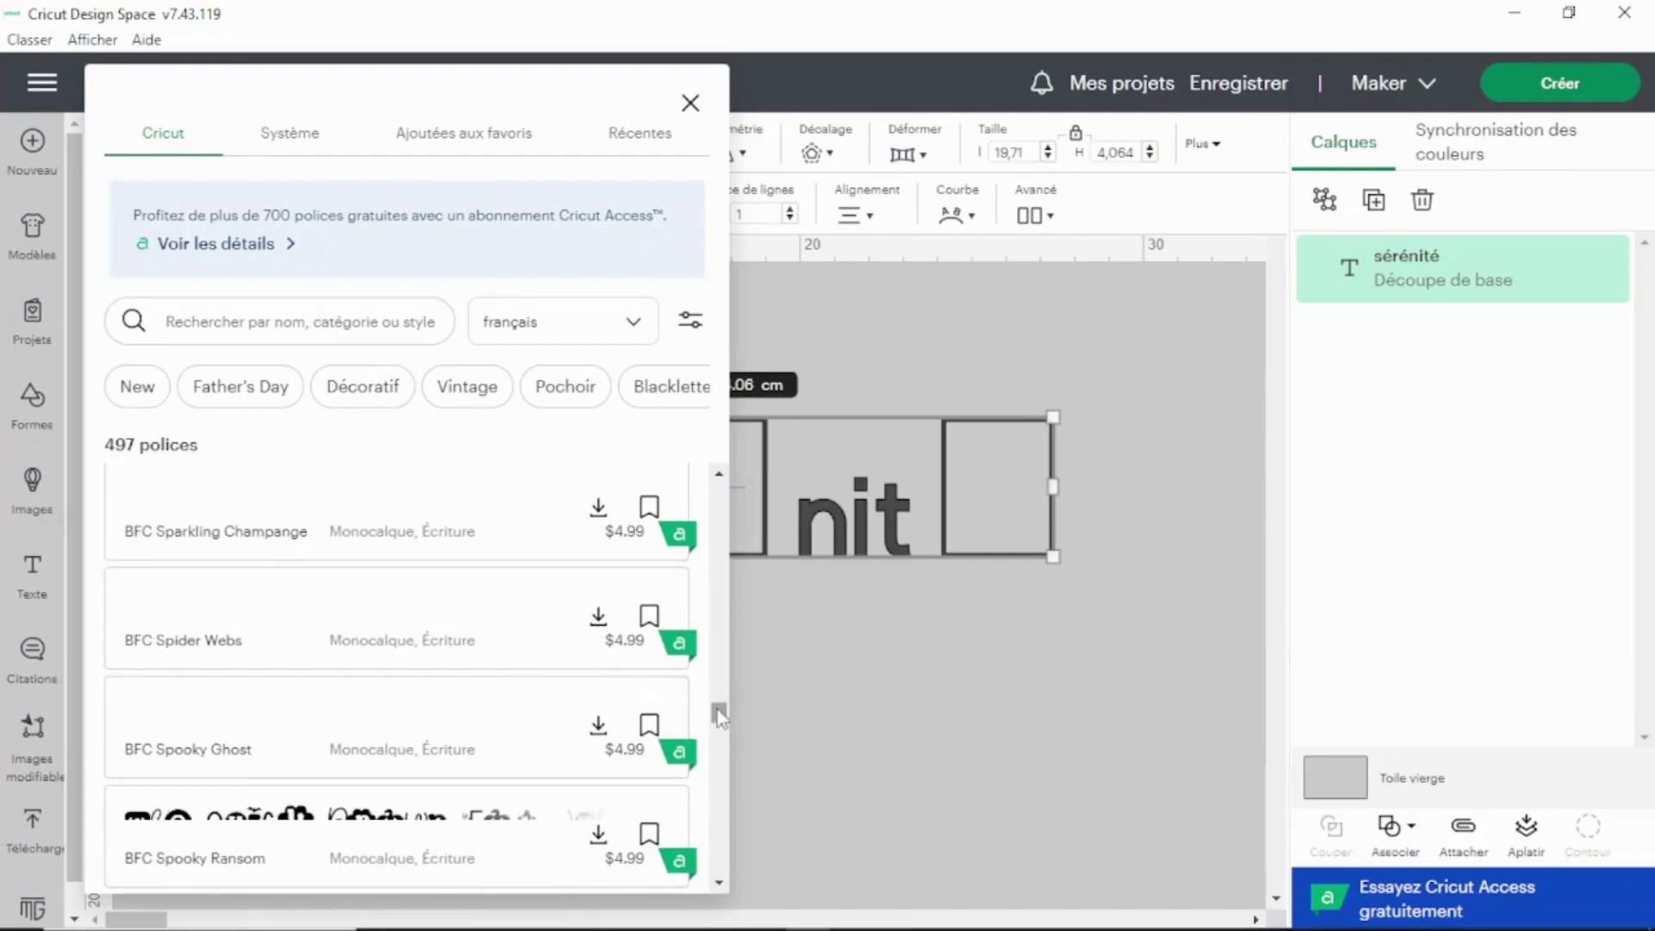
drag(719, 715, 718, 480)
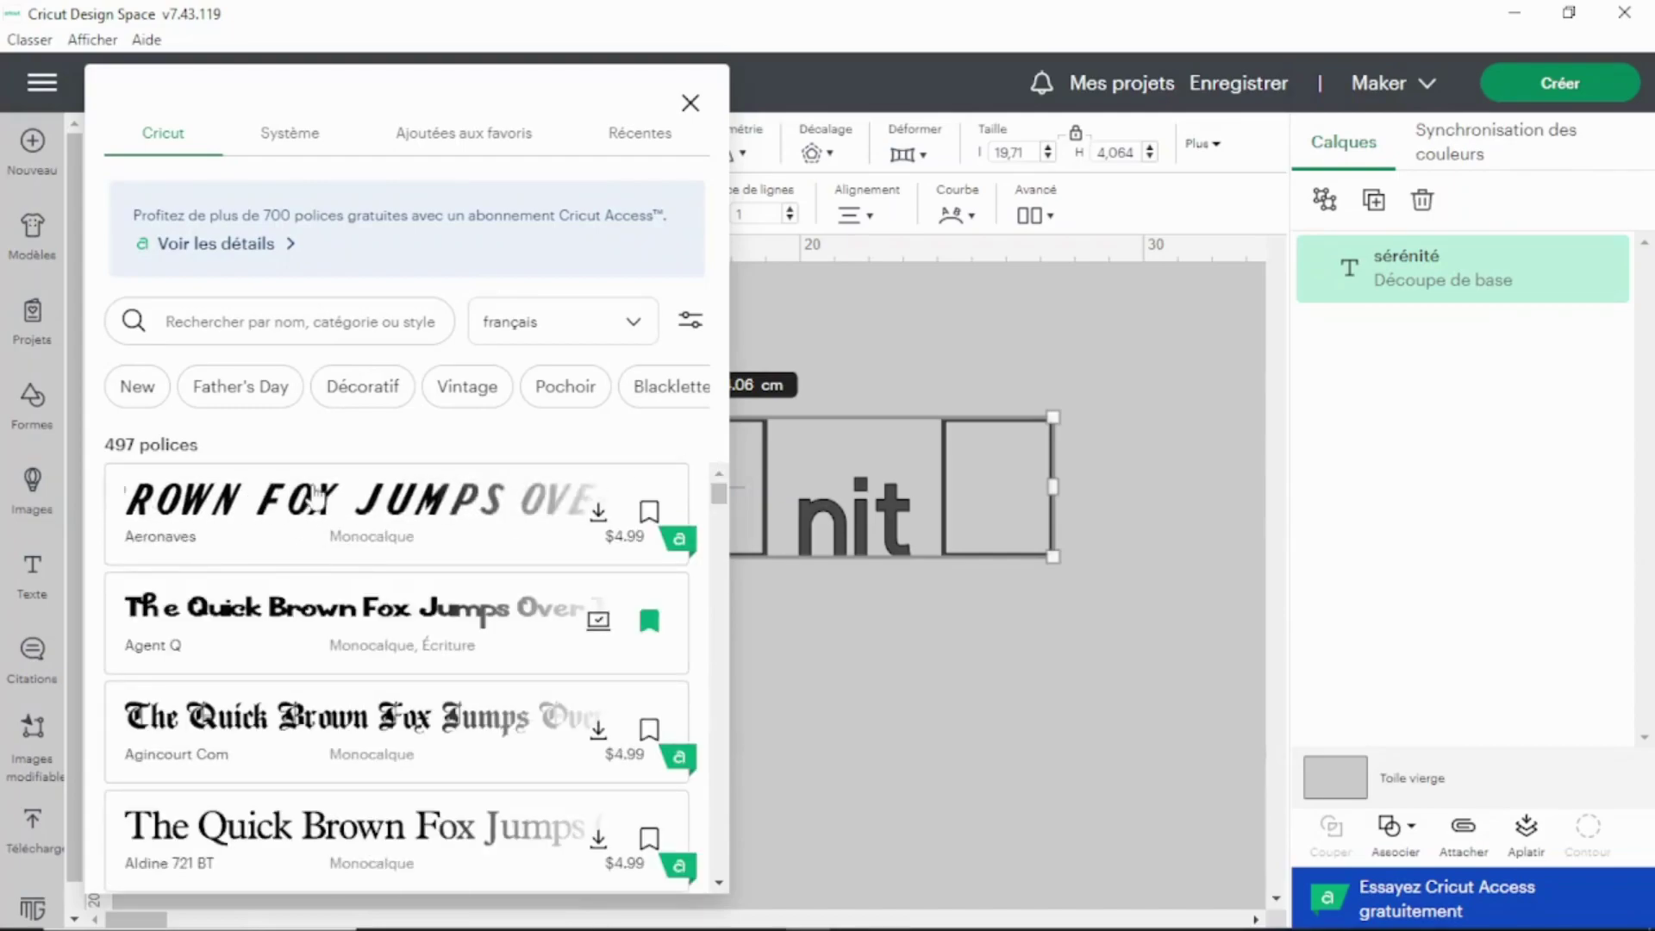
click(314, 500)
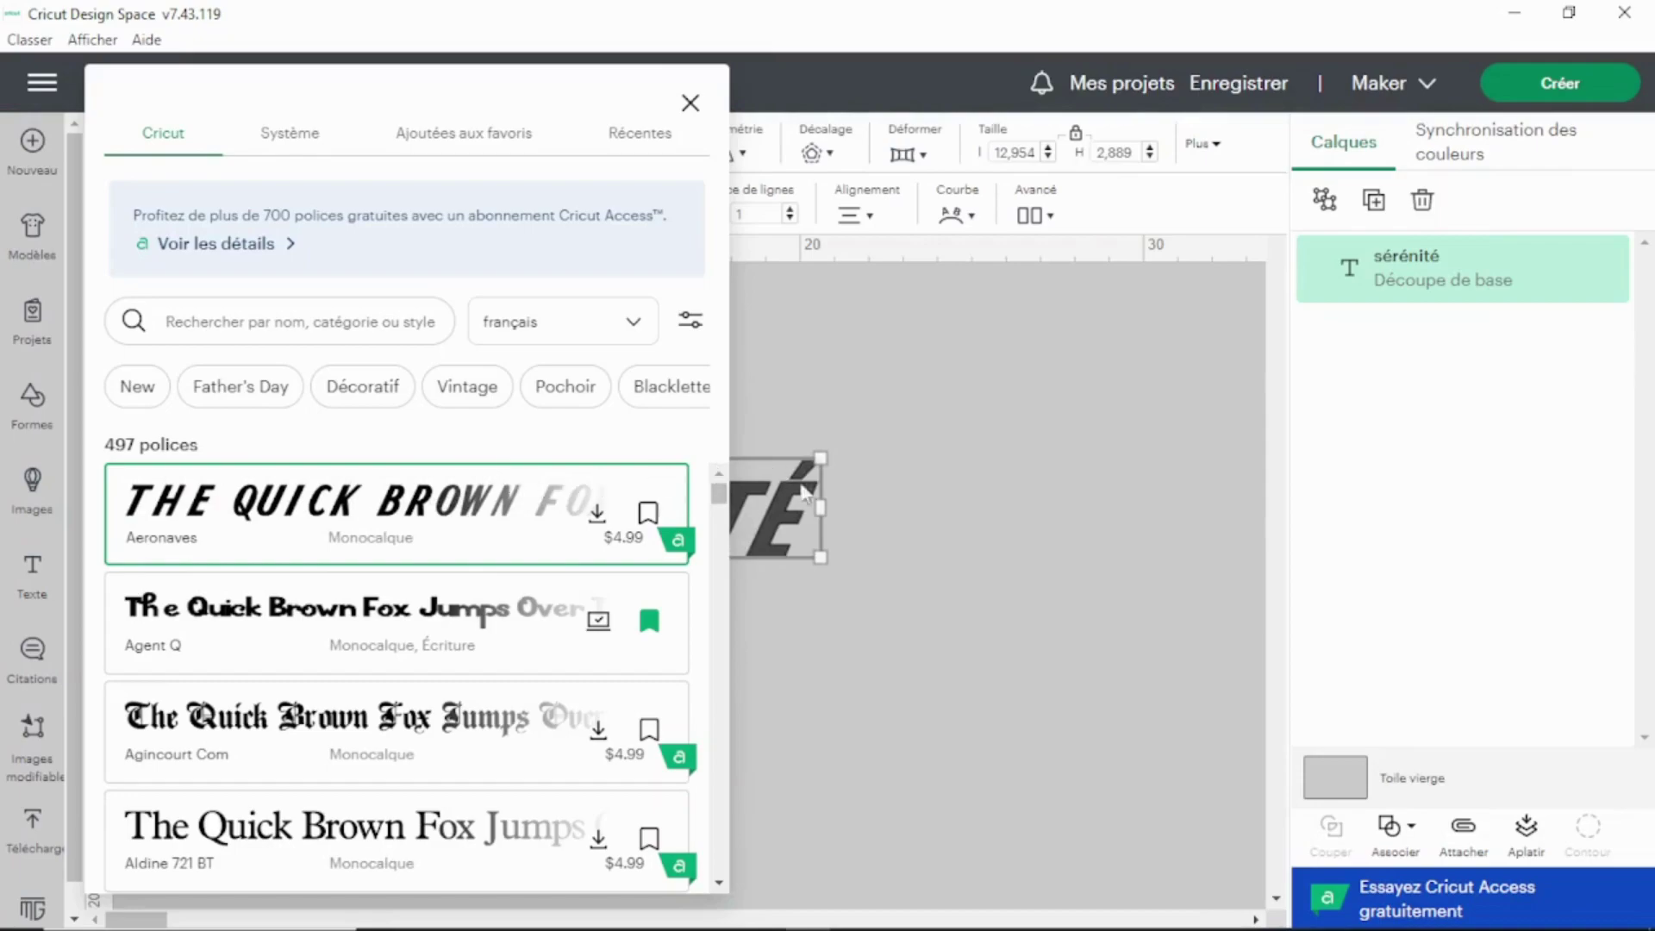
click(779, 617)
drag(595, 532, 1021, 518)
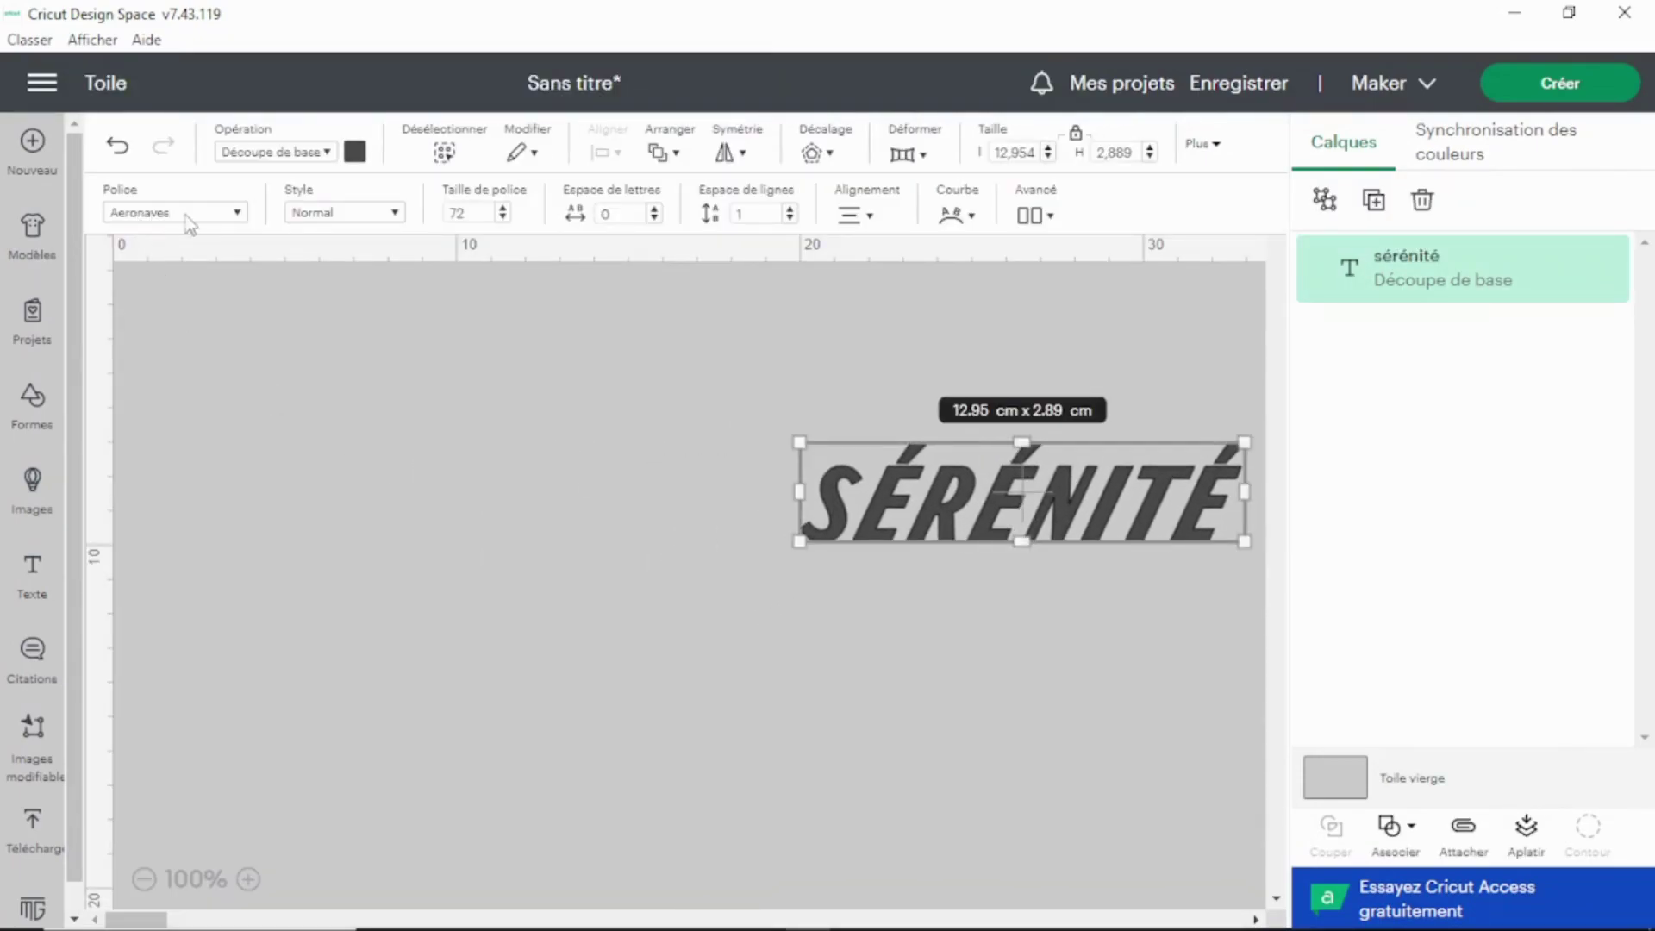
Step: Try the fonts Agincourt Com, Aldine 721 BT and Aliey on the word, and apply Alleycat Bop ICG
click(236, 213)
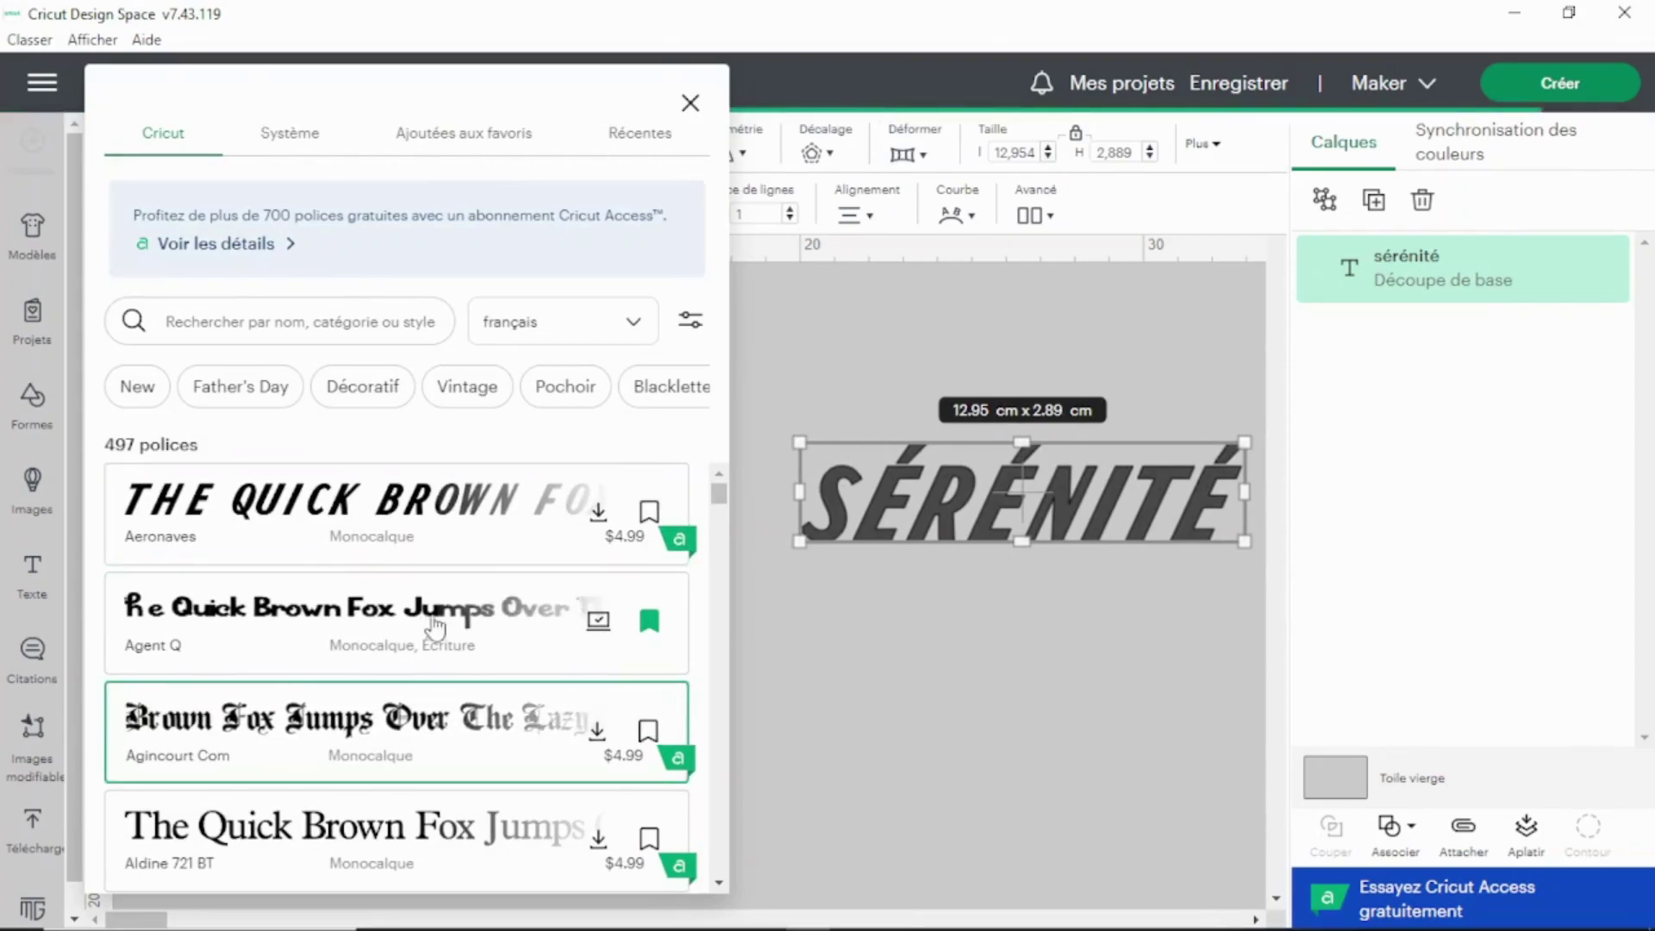
scroll(423, 646, down, 2)
scroll(422, 647, down, 1)
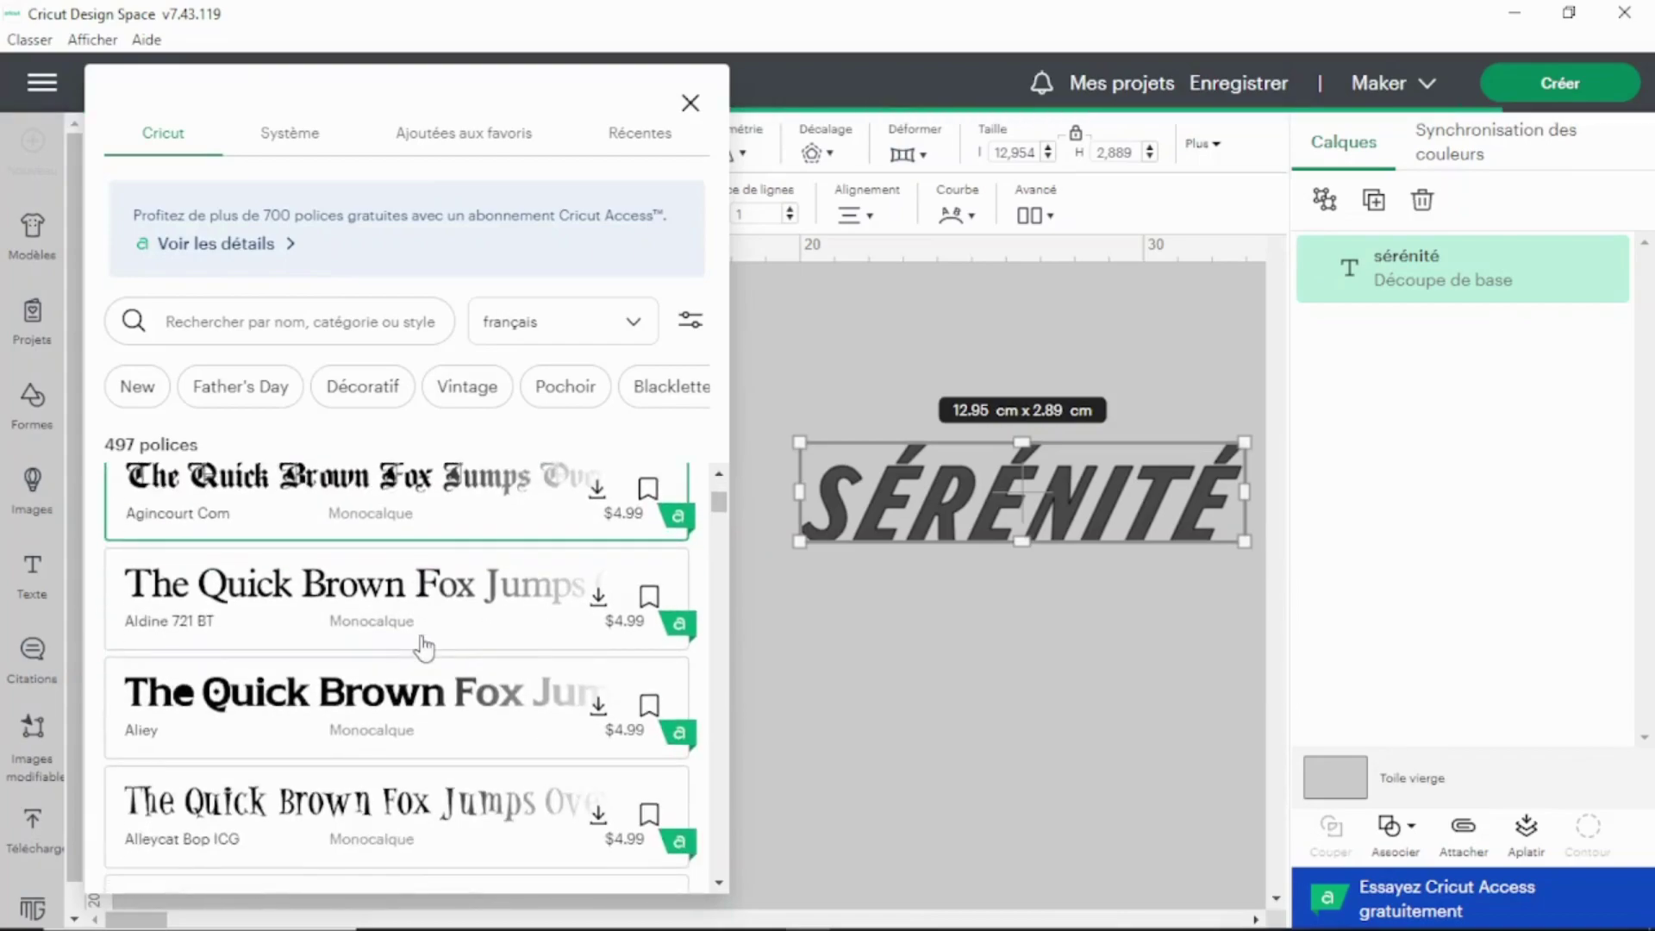
click(315, 611)
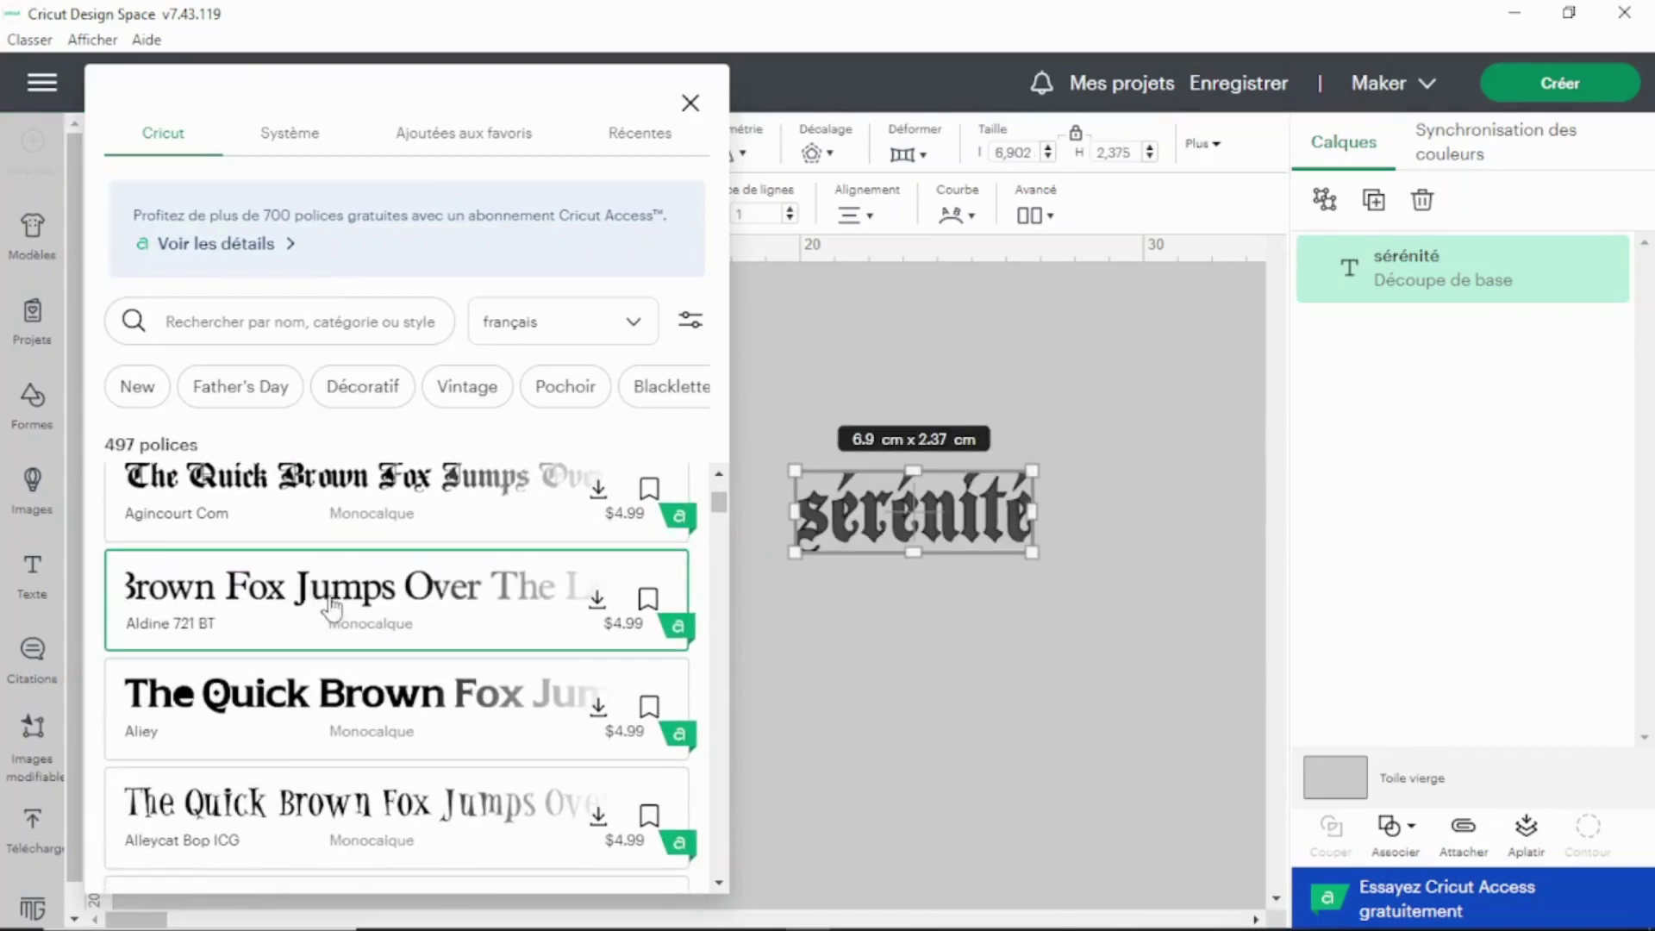
click(336, 696)
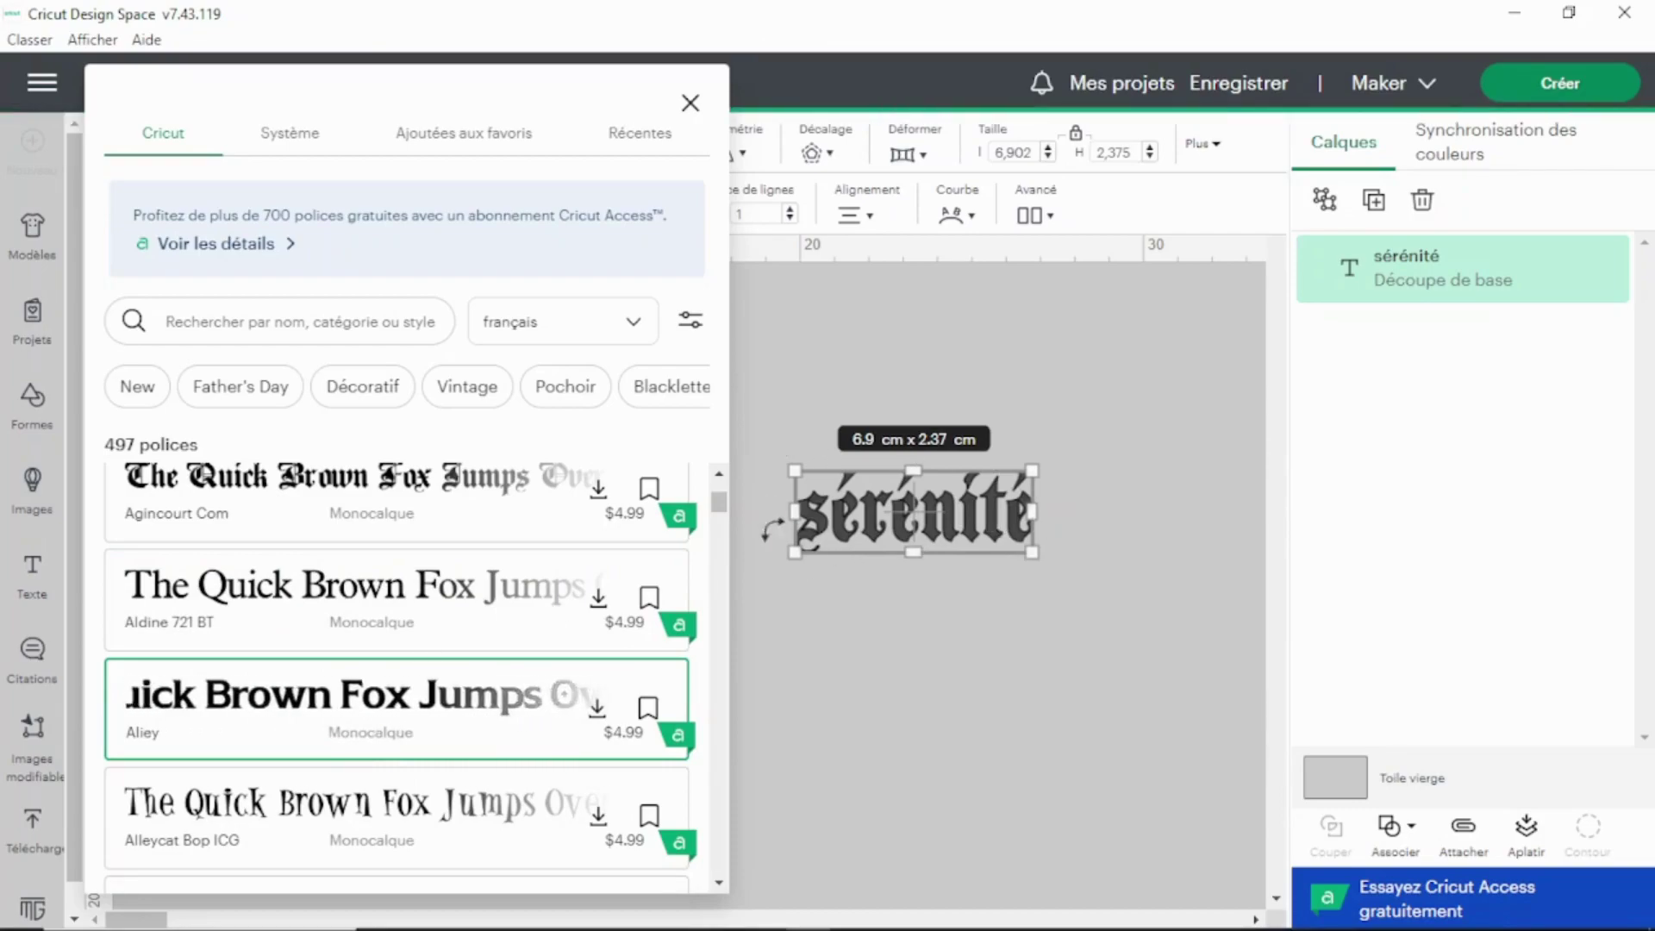
click(385, 793)
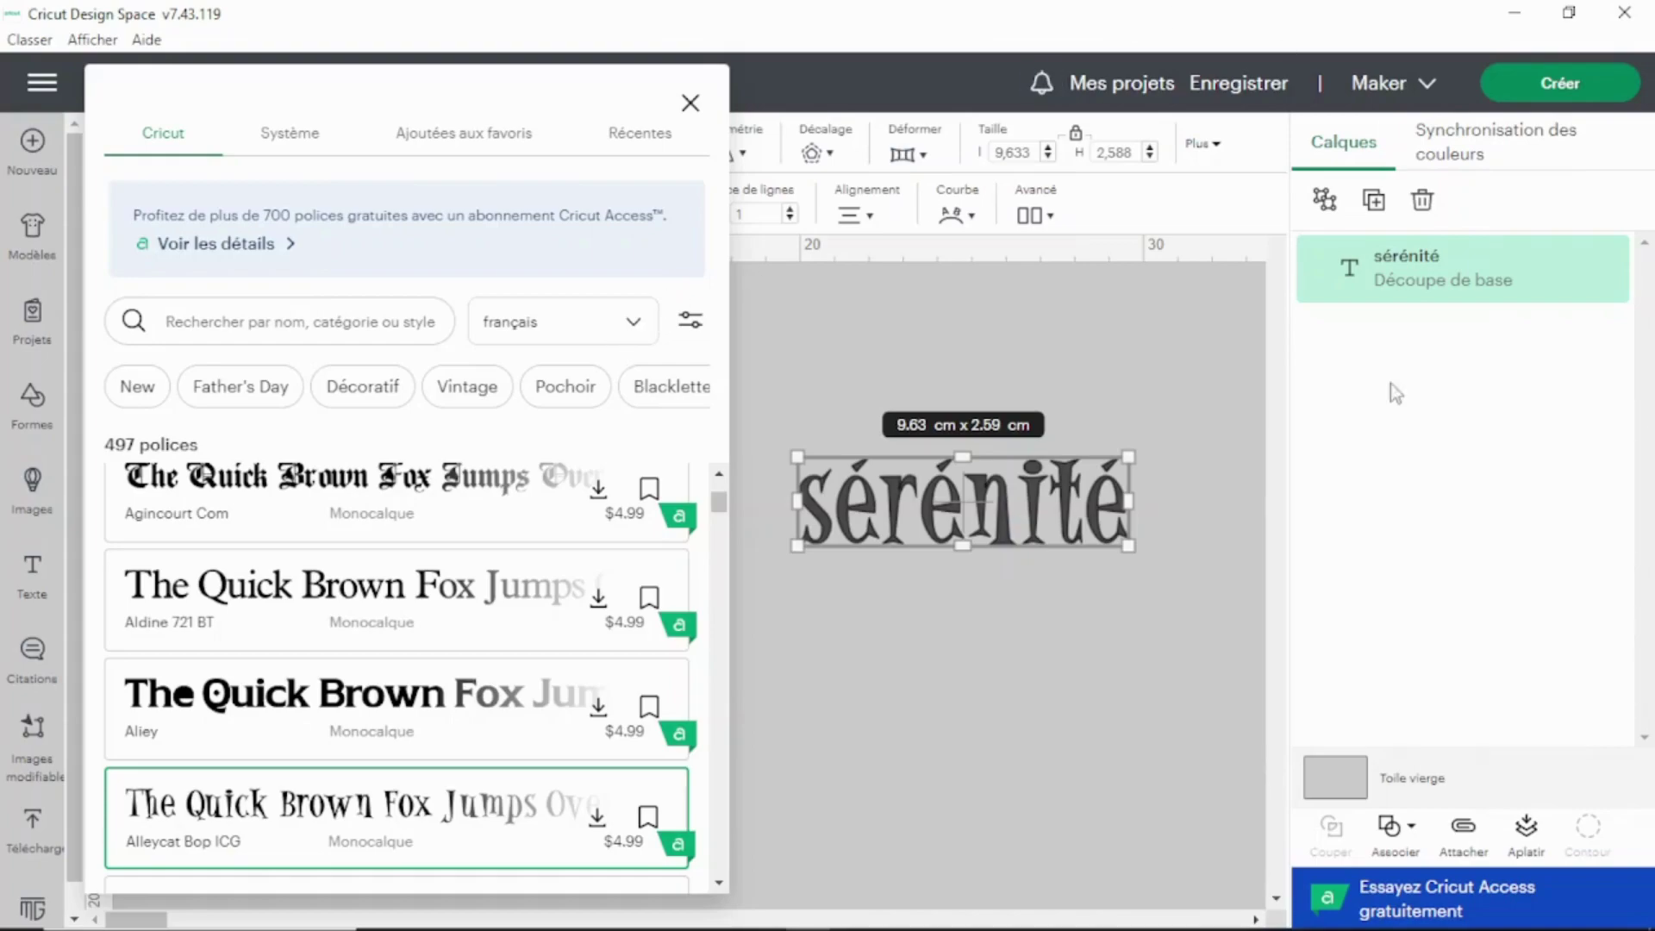
Step: Filter the French-compatible Cricut fonts to show only Gratuit ones
scroll(643, 496, down, 3)
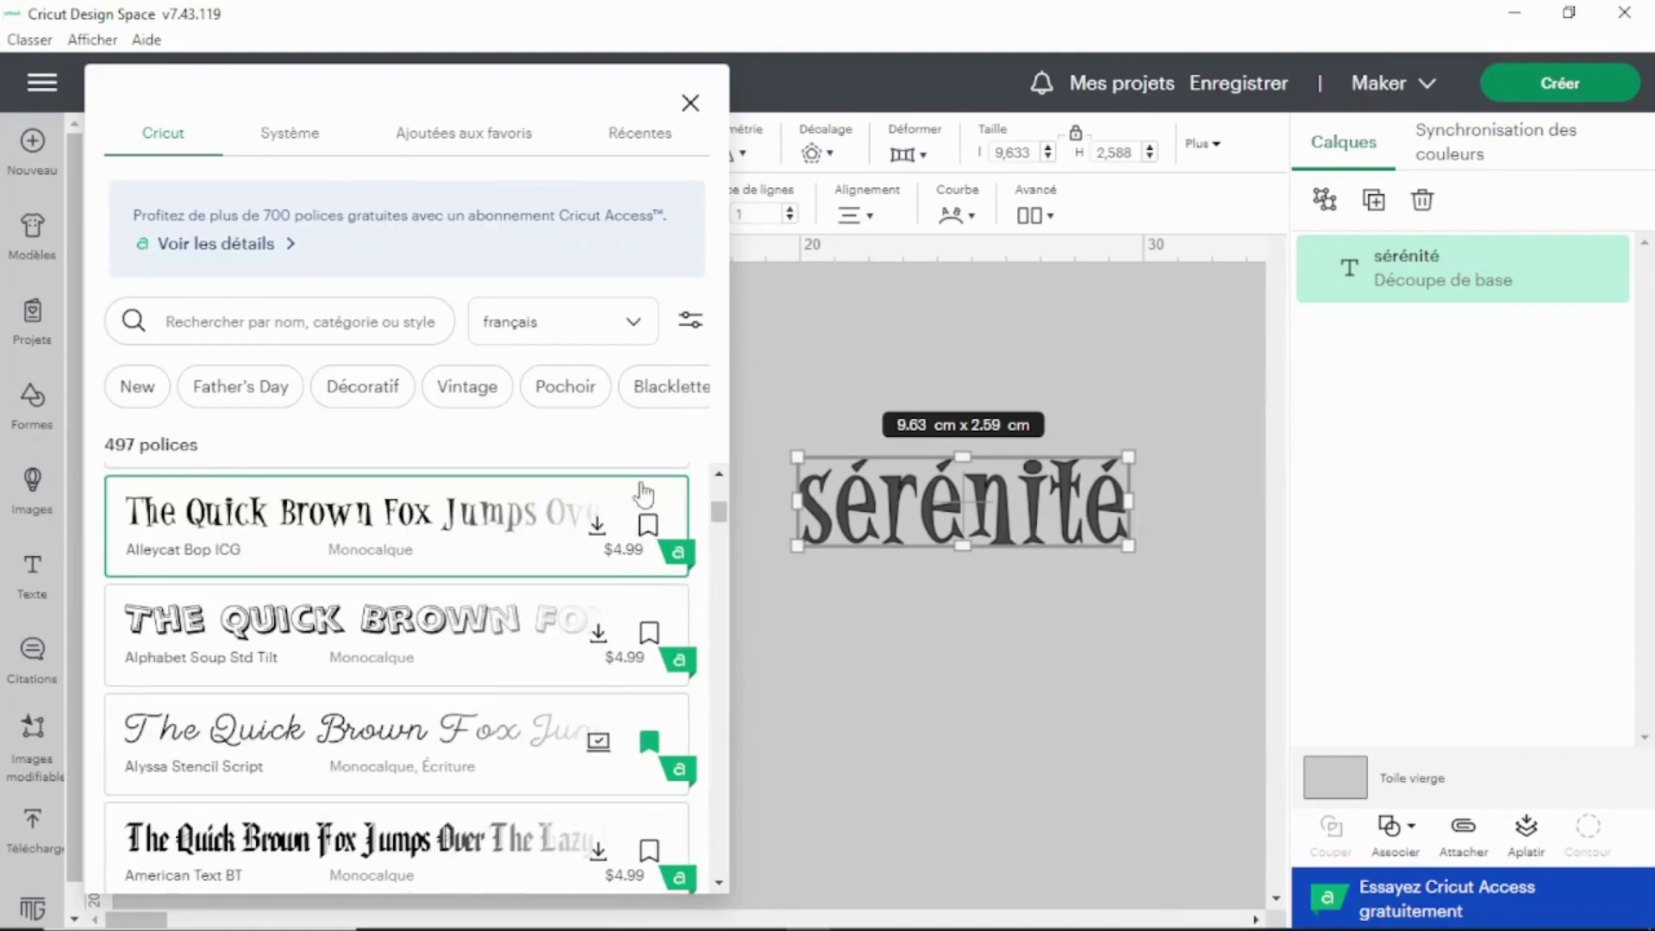
click(692, 325)
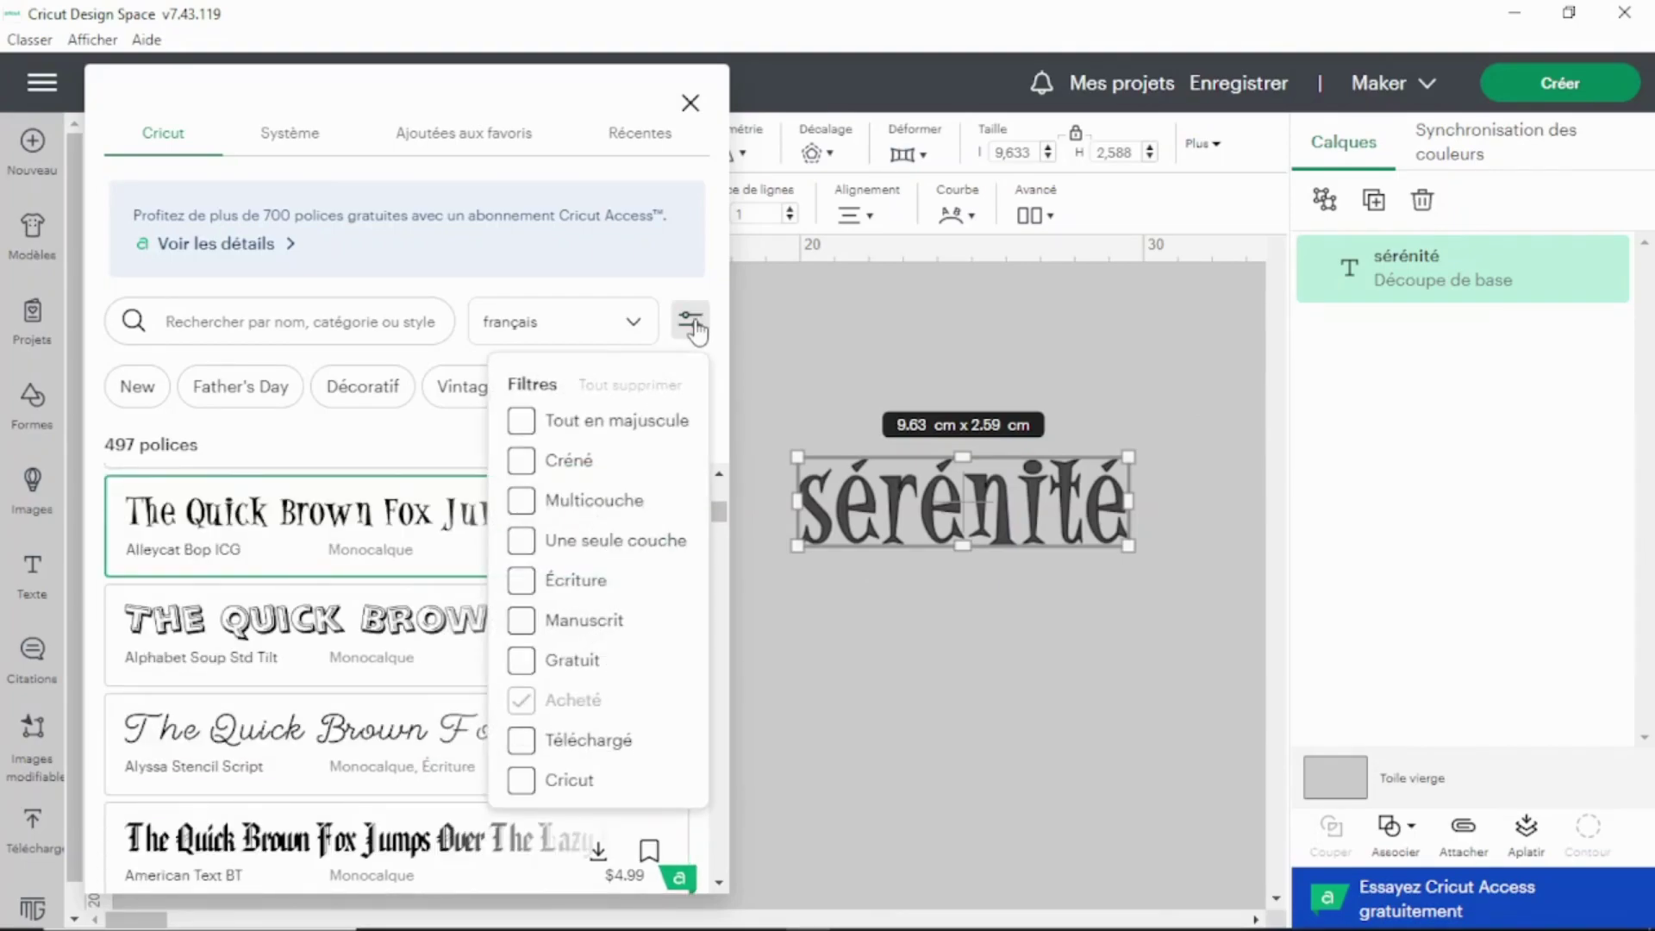
click(523, 662)
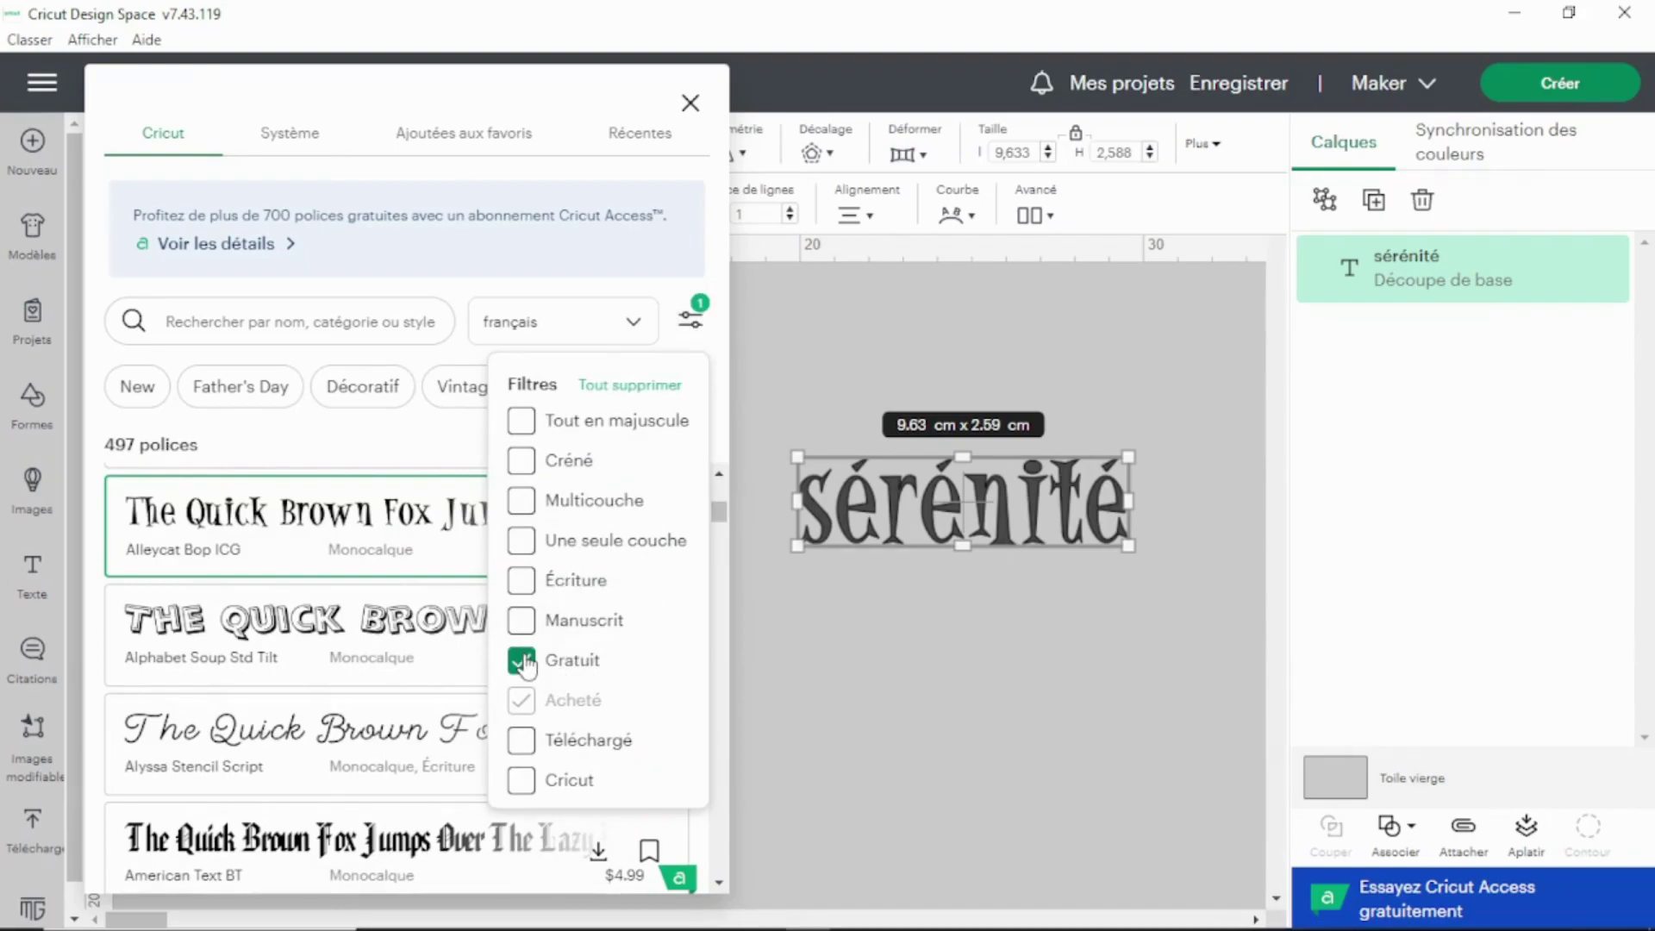
click(528, 263)
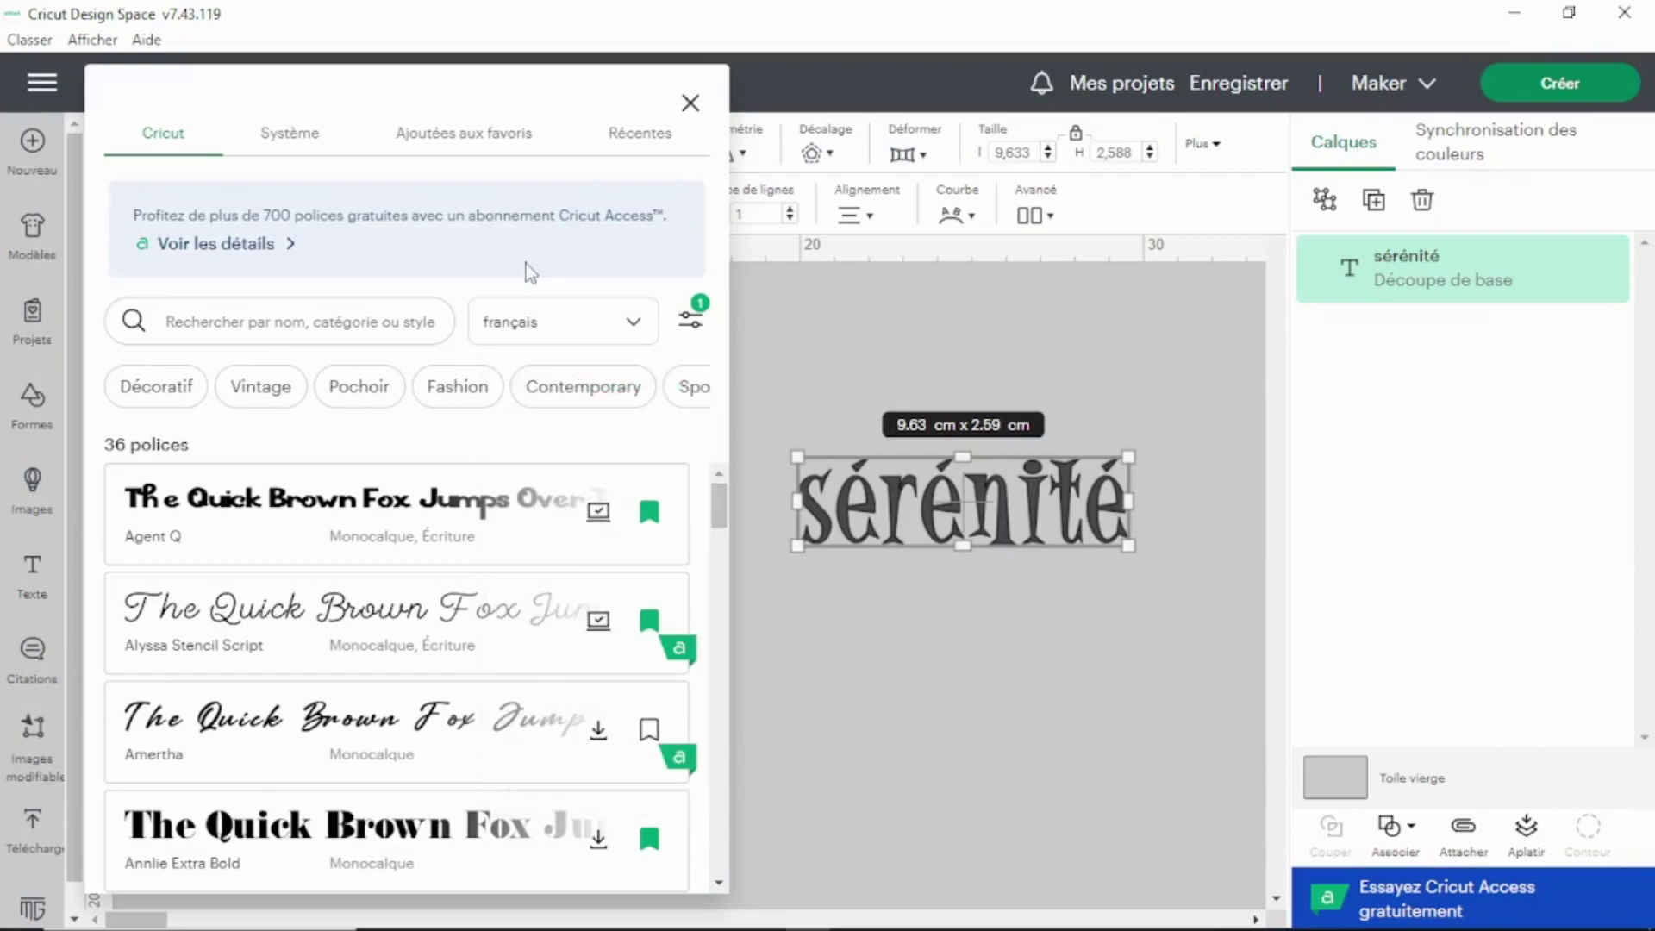
Step: Look through the free French-compatible fonts and return to the start of the list
scroll(528, 554, down, 10)
scroll(531, 560, down, 10)
scroll(531, 565, up, 12)
scroll(531, 565, up, 5)
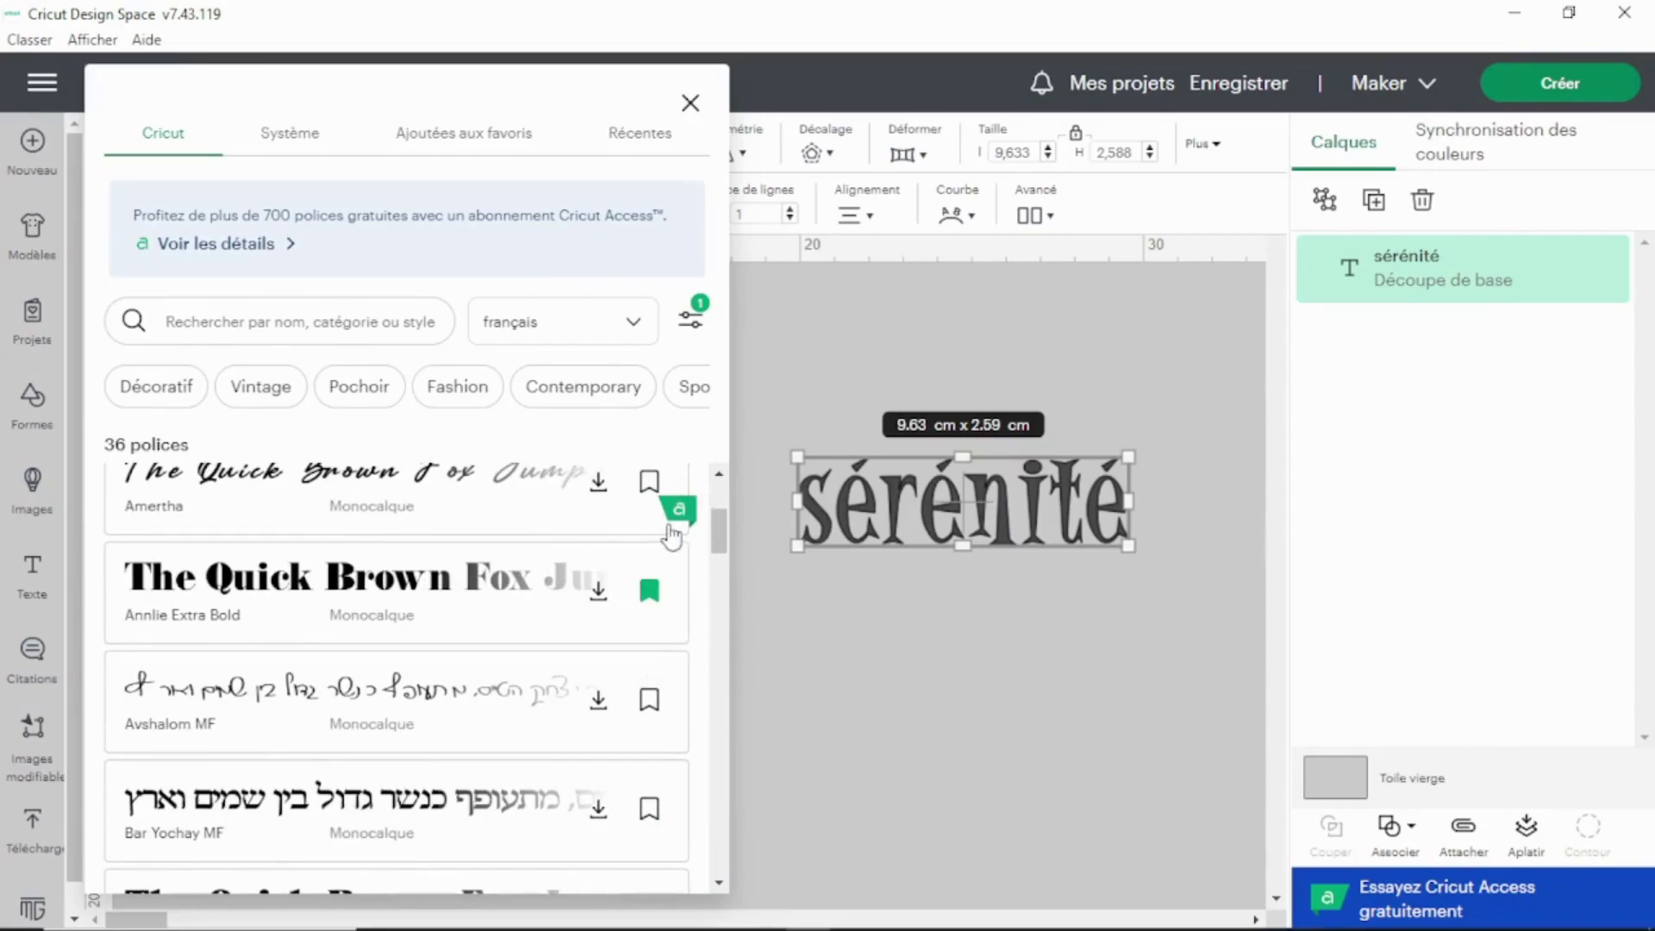
scroll(669, 604, down, 5)
scroll(690, 604, up, 3)
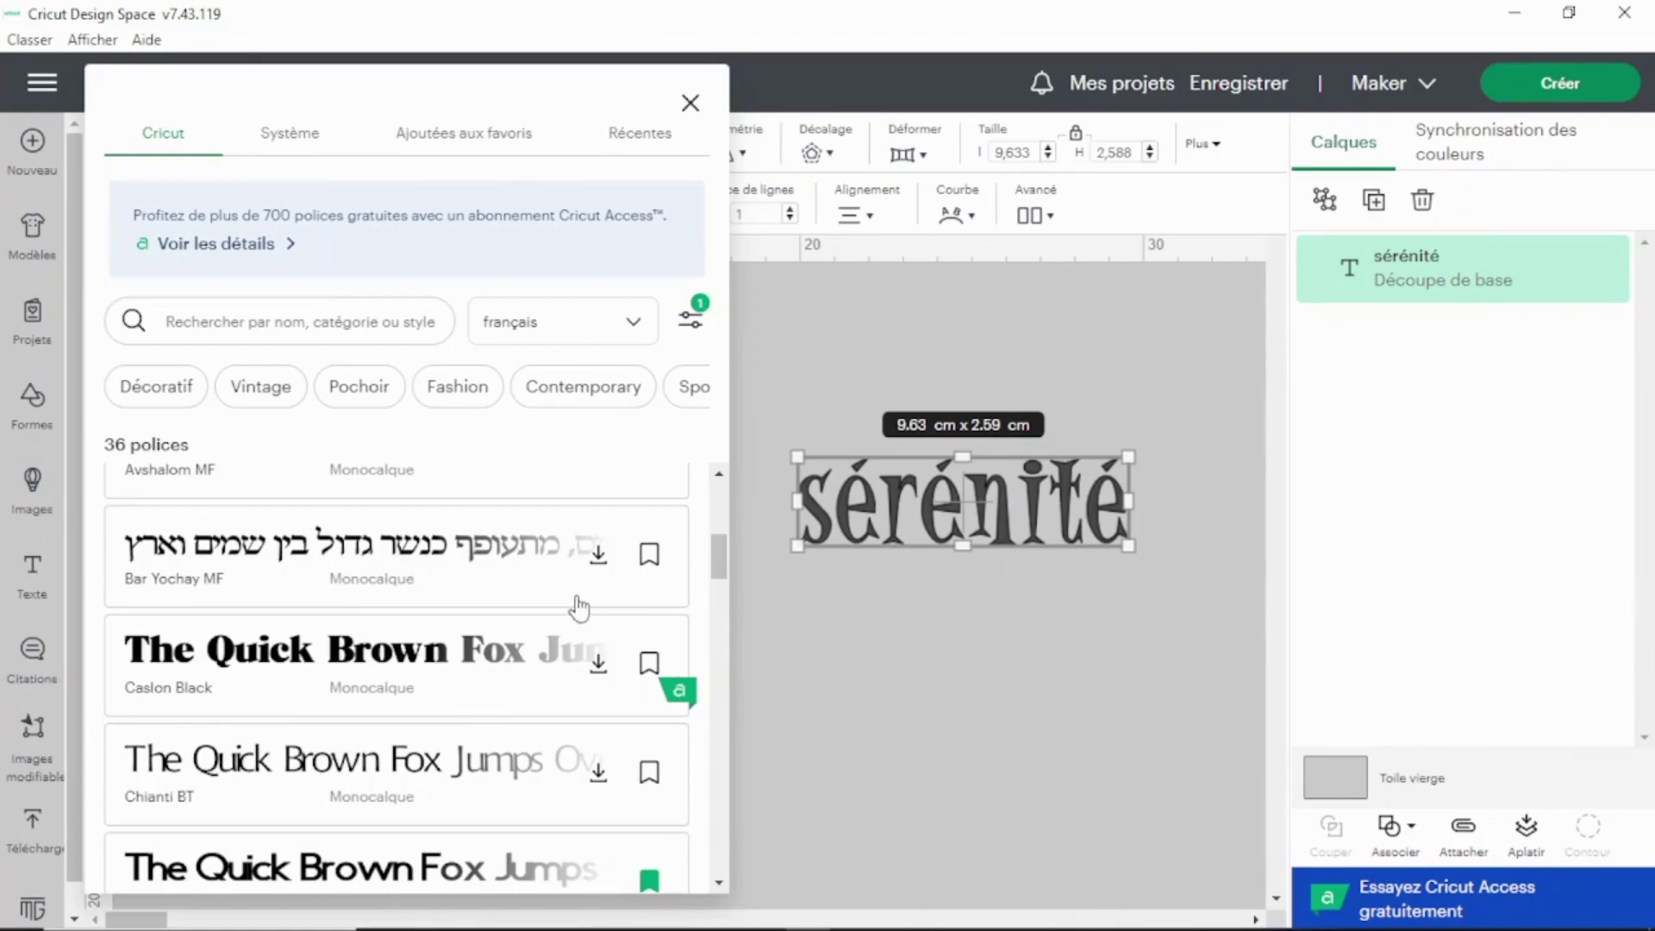
scroll(493, 616, up, 5)
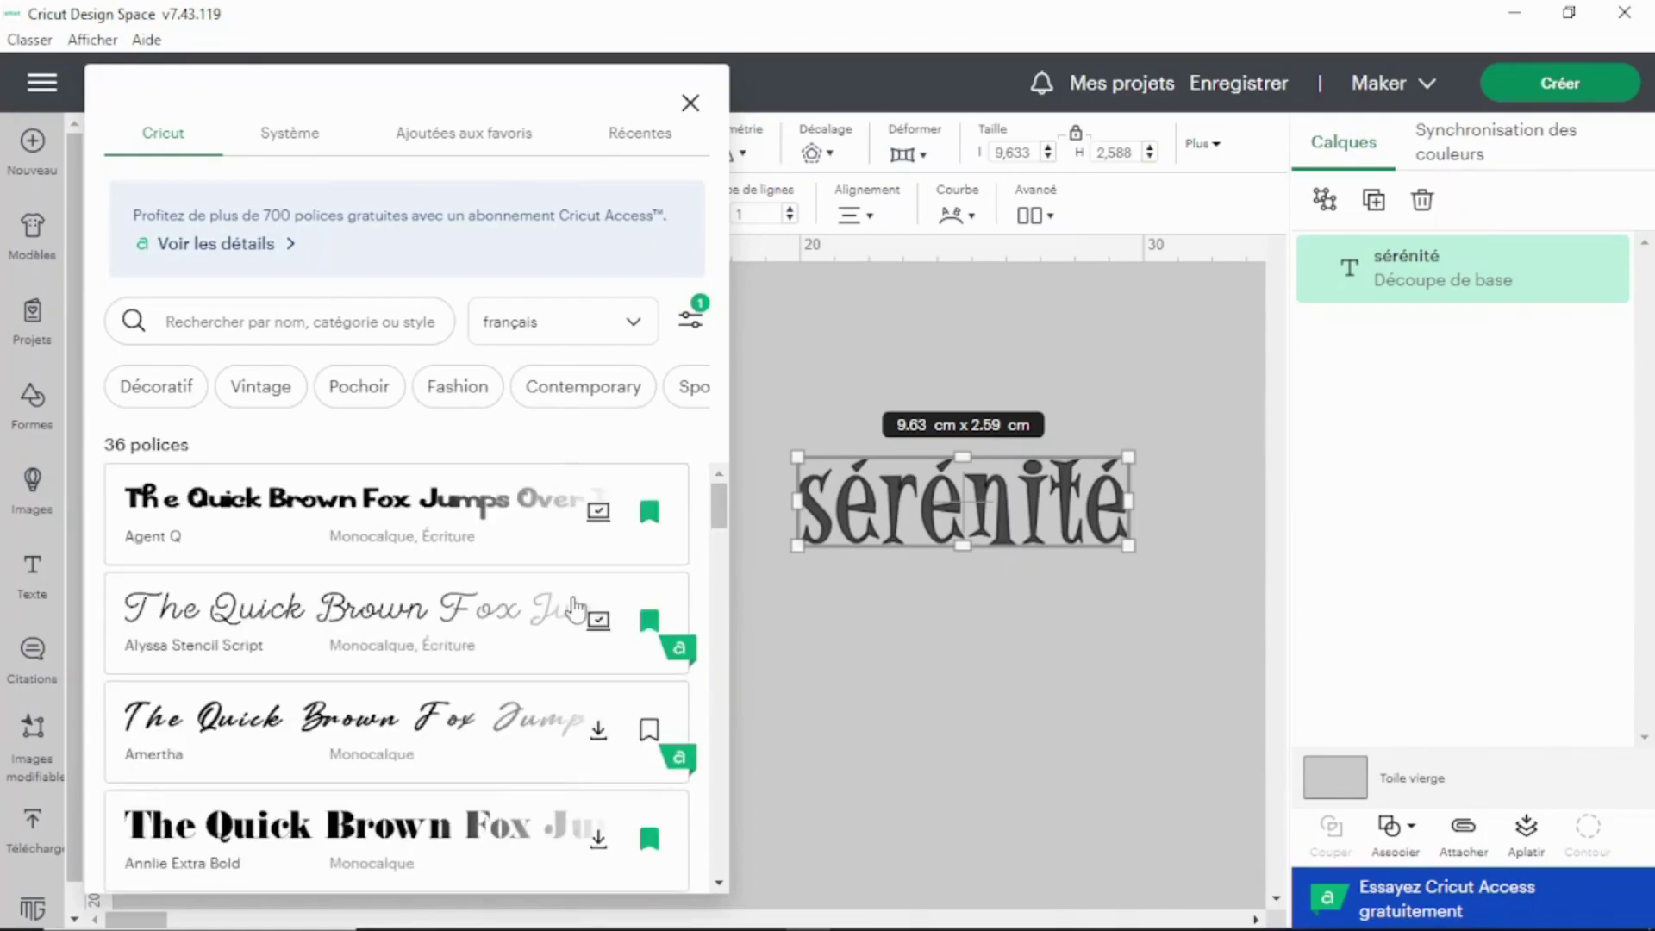
Step: Try the free Cricut fonts Agent Q, Annlie Extra Bold and Avshalom MF on the word "sérénité"
click(252, 509)
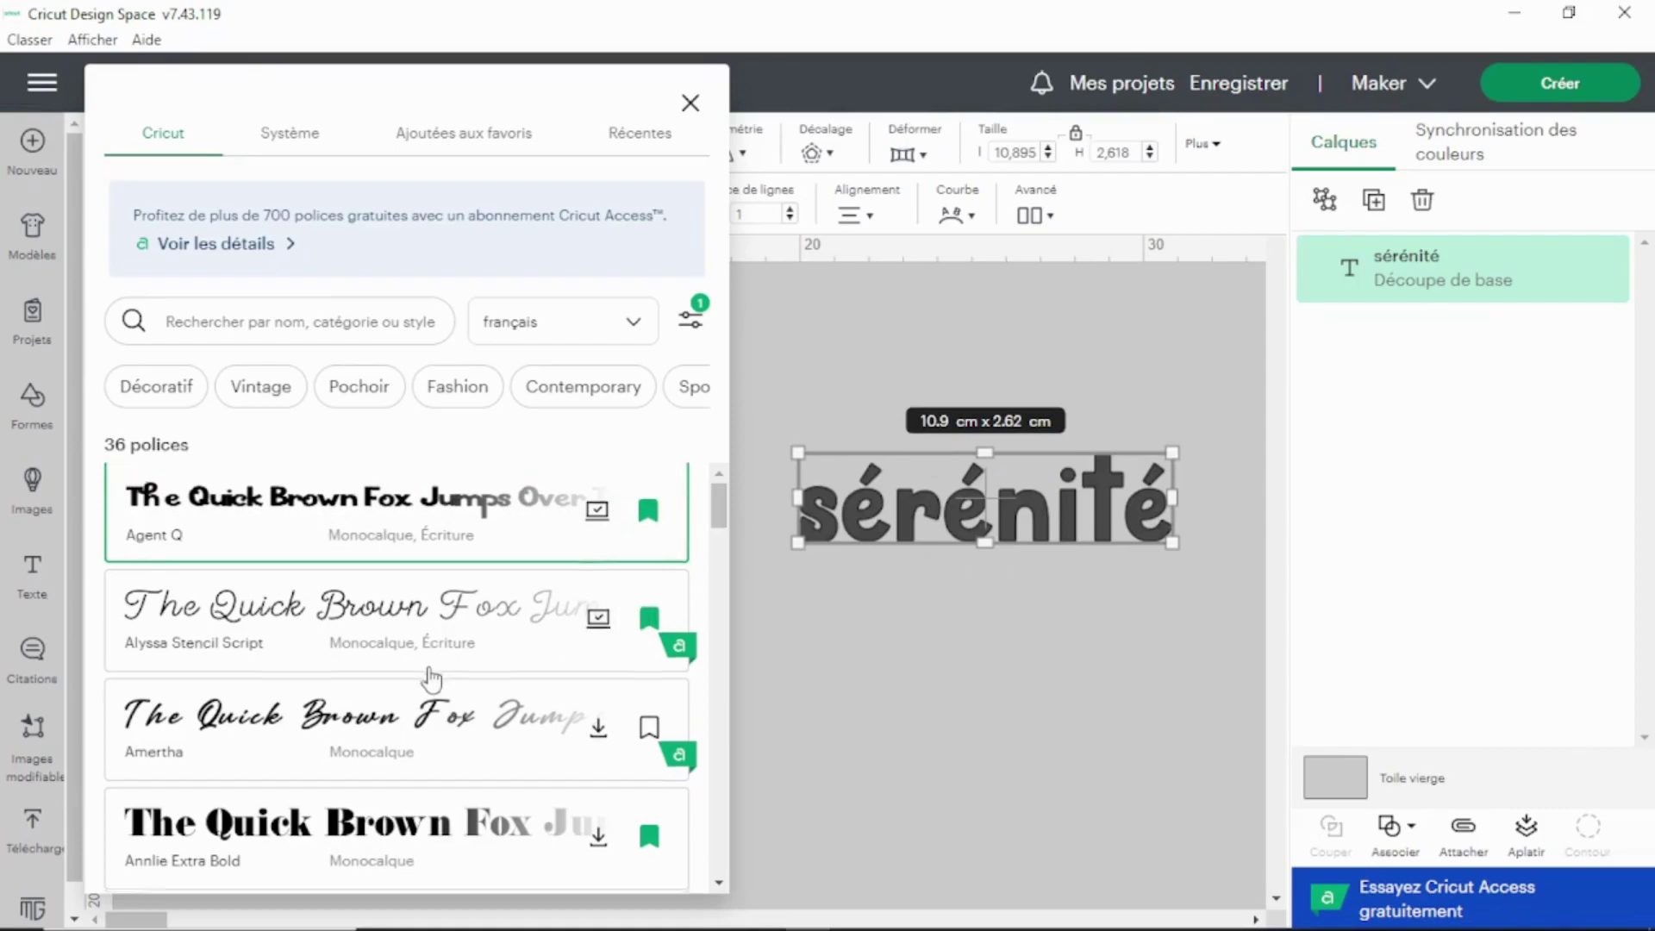
scroll(431, 673, down, 3)
click(368, 594)
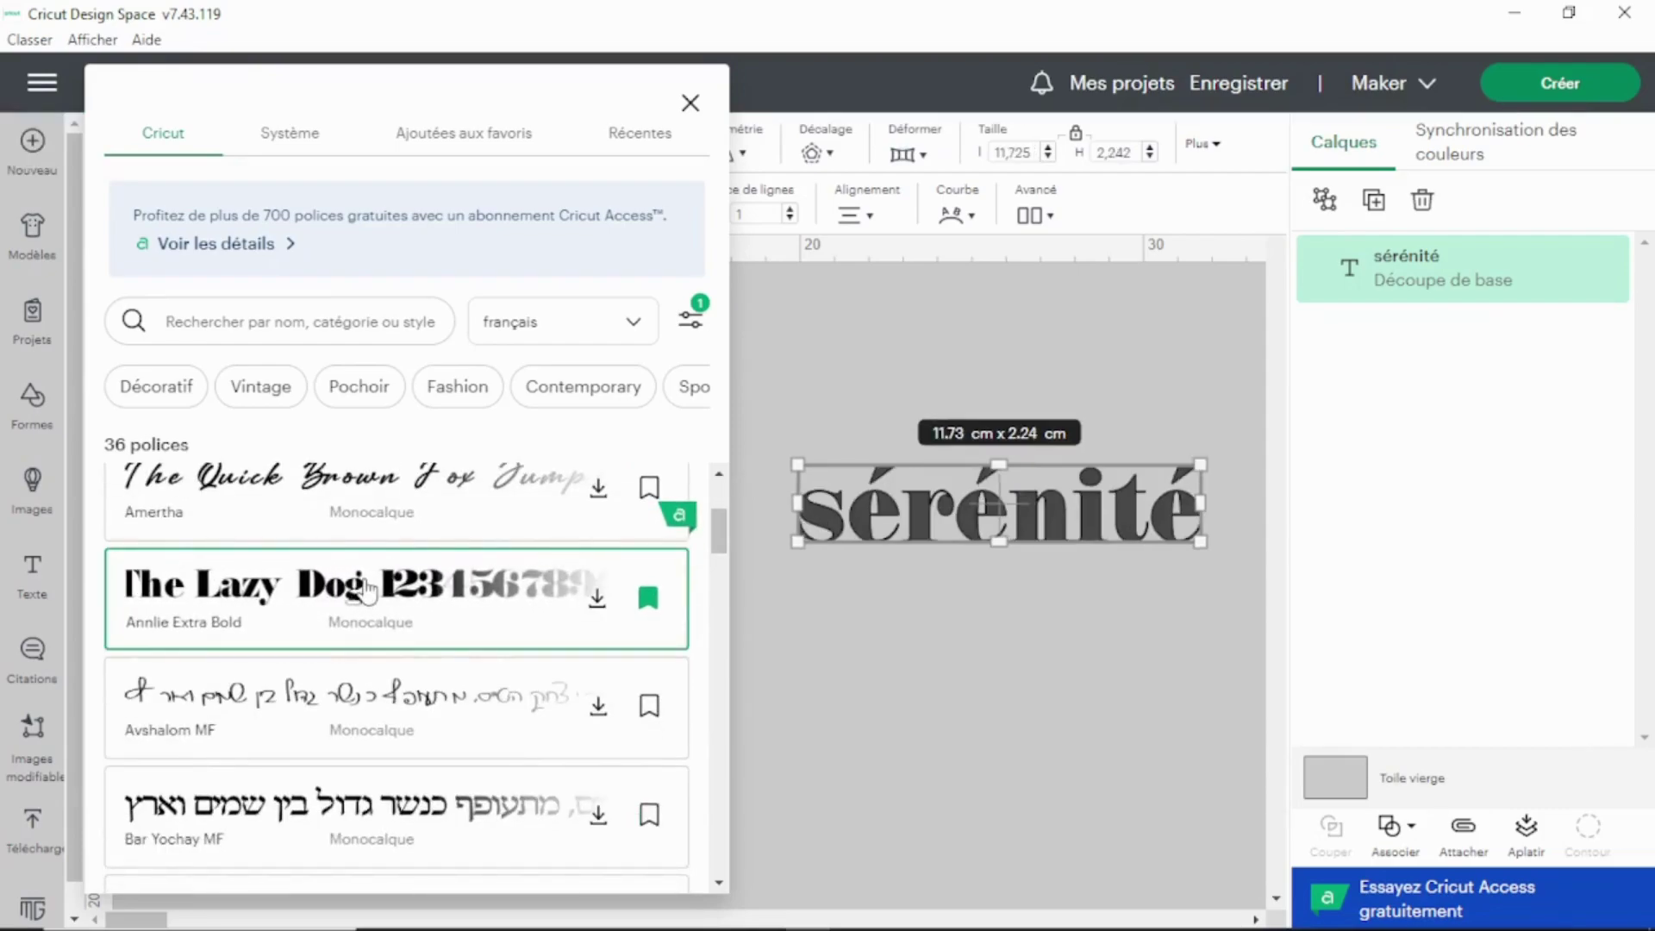
scroll(368, 594, down, 3)
scroll(362, 595, up, 2)
click(274, 583)
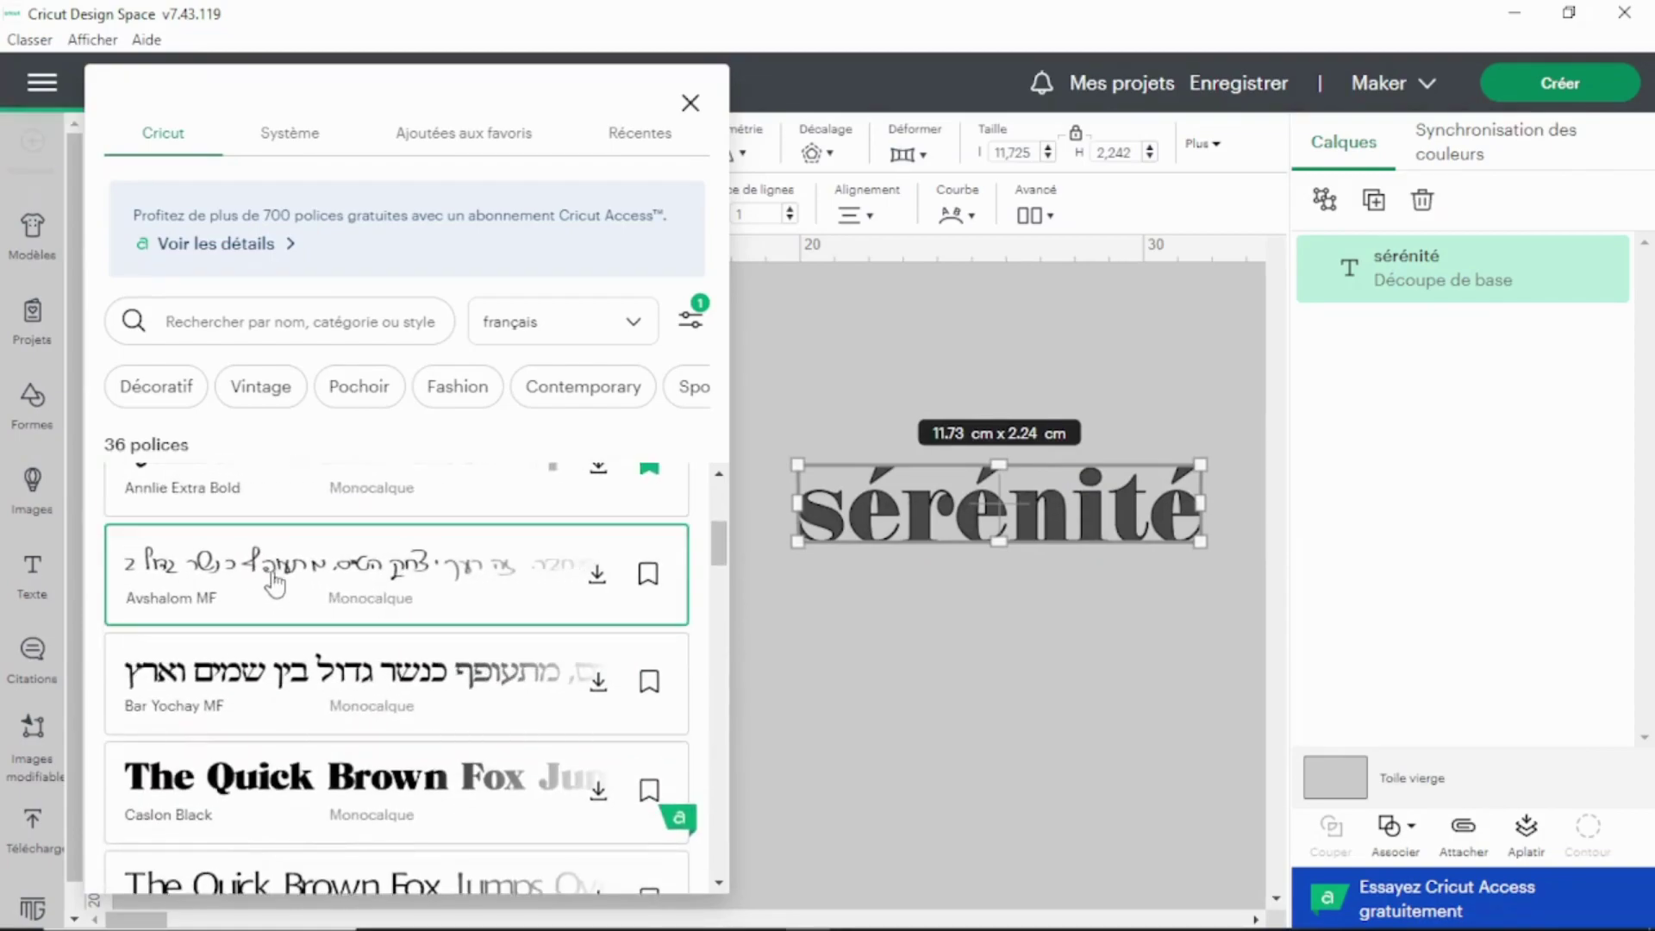
Step: Try the fonts Karley, Noto Sans Japanese and Signa Stencil from further down the free list on the word
scroll(275, 584, down, 5)
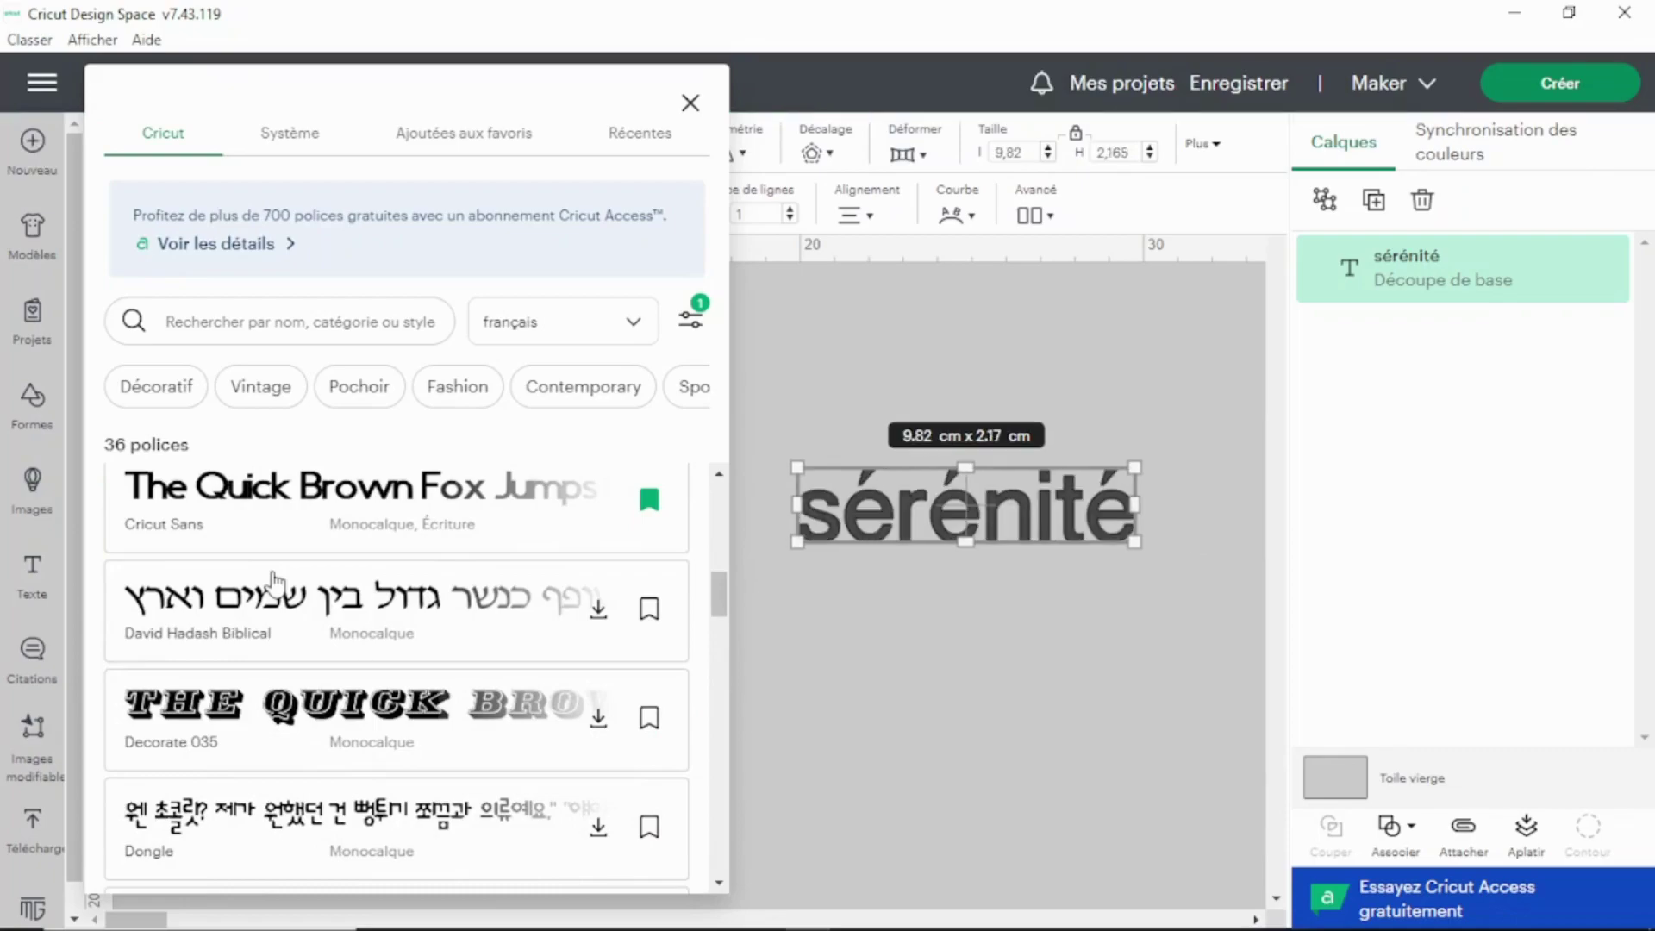
scroll(388, 535, down, 5)
click(526, 517)
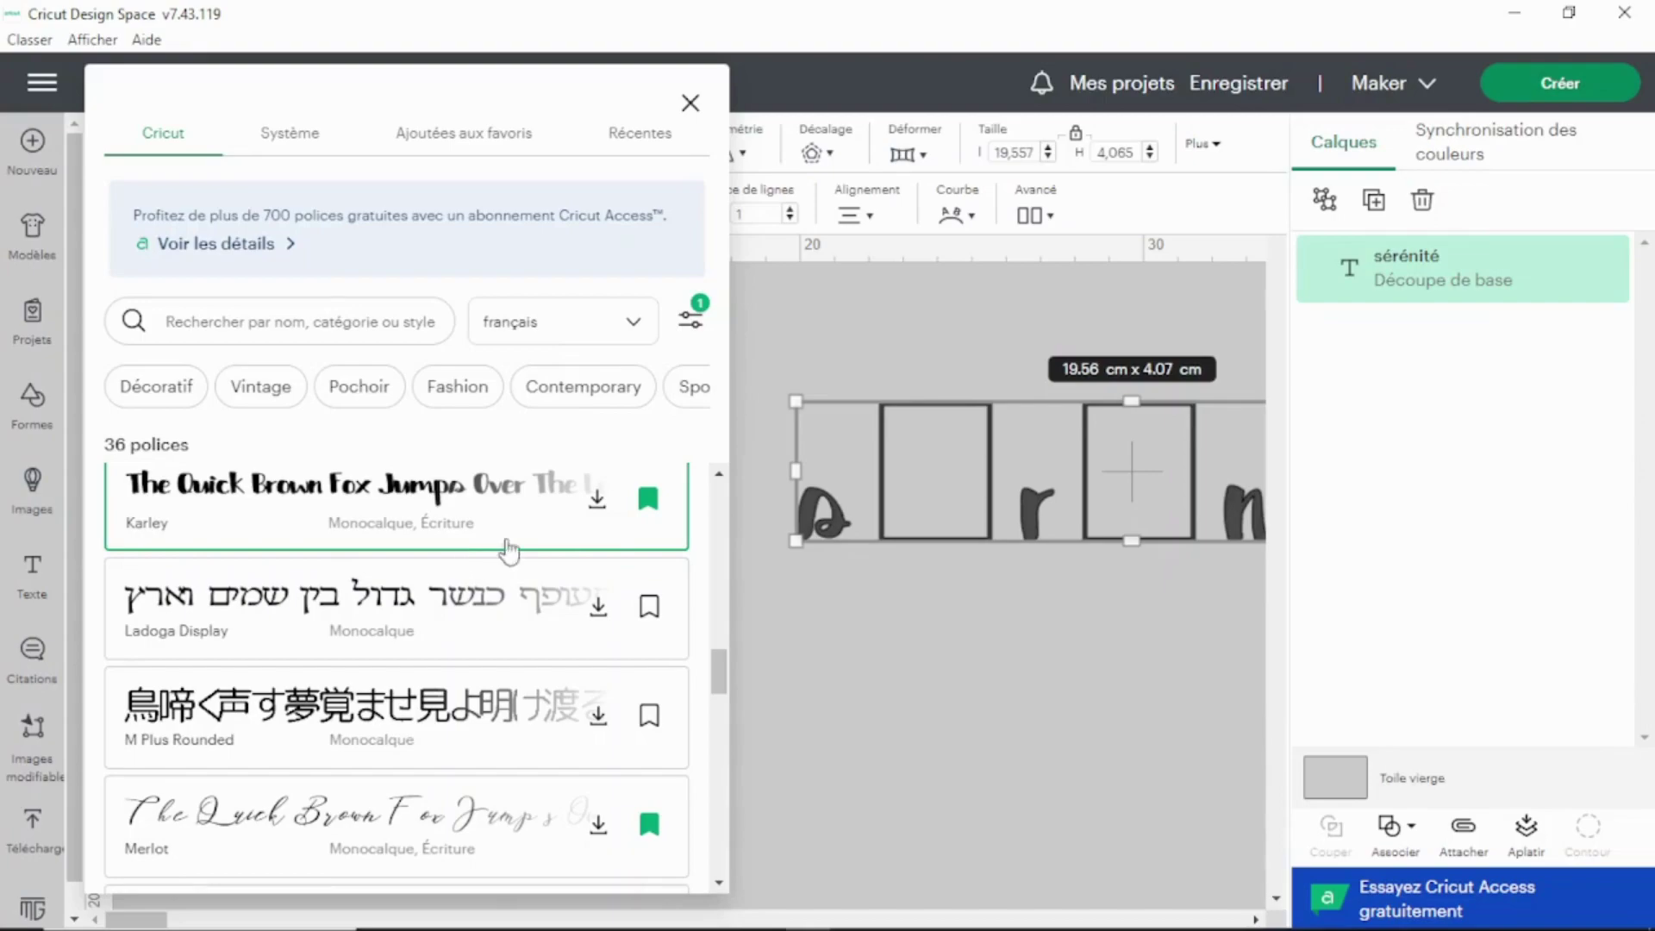
scroll(466, 552, down, 1)
scroll(462, 549, down, 3)
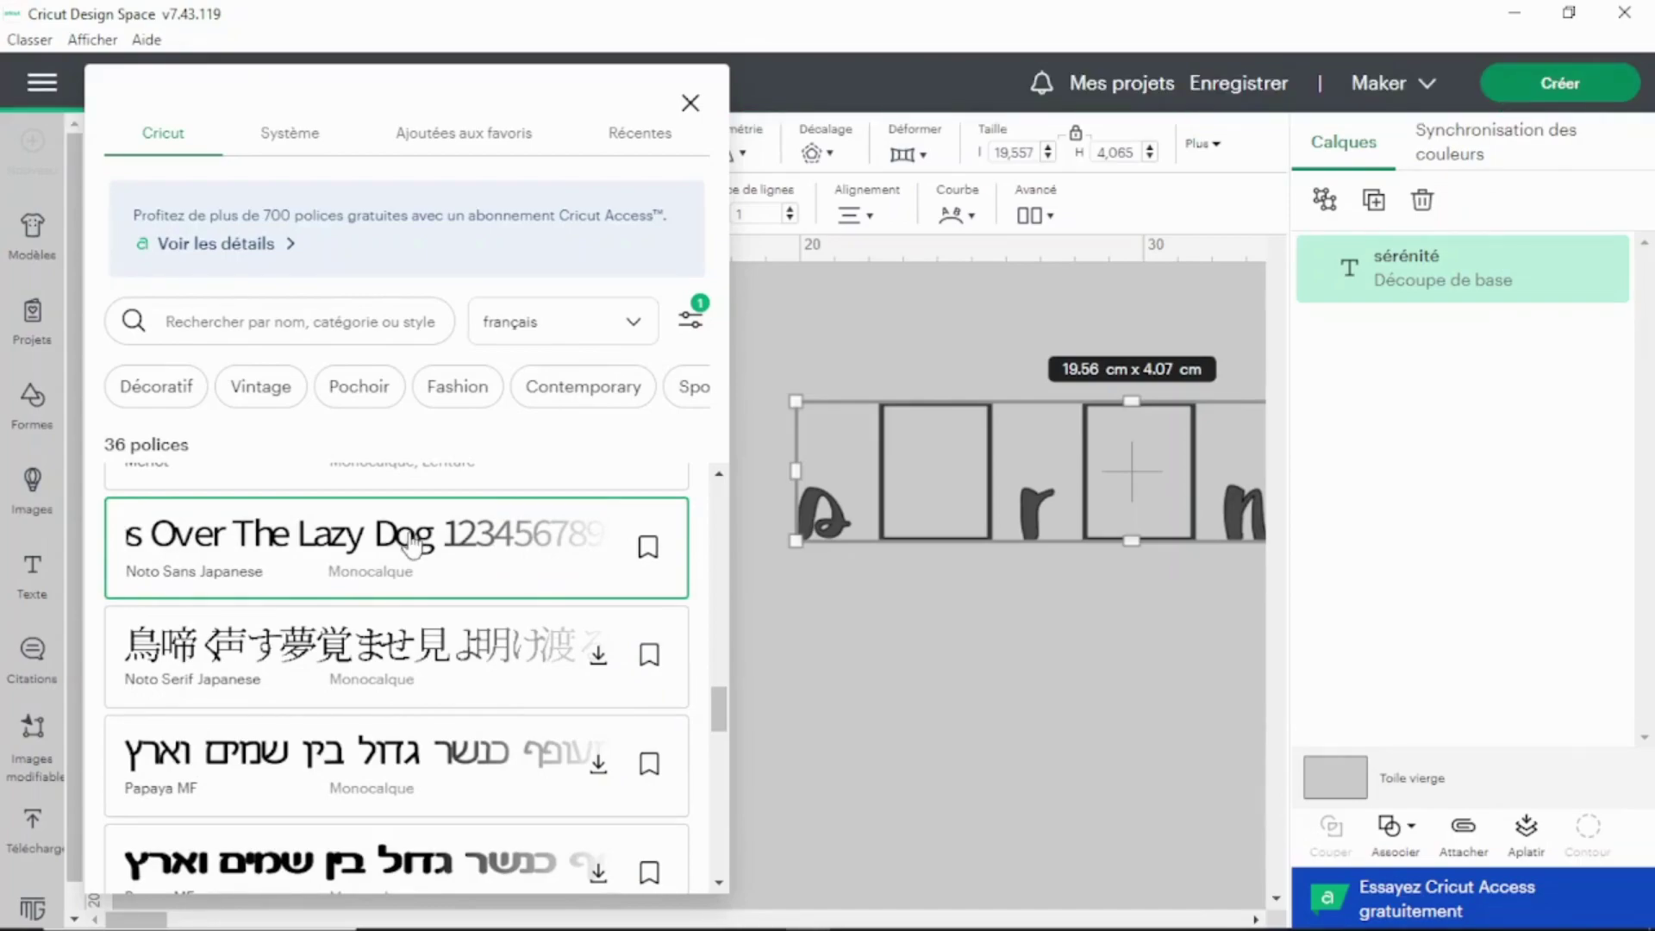
scroll(517, 620, down, 5)
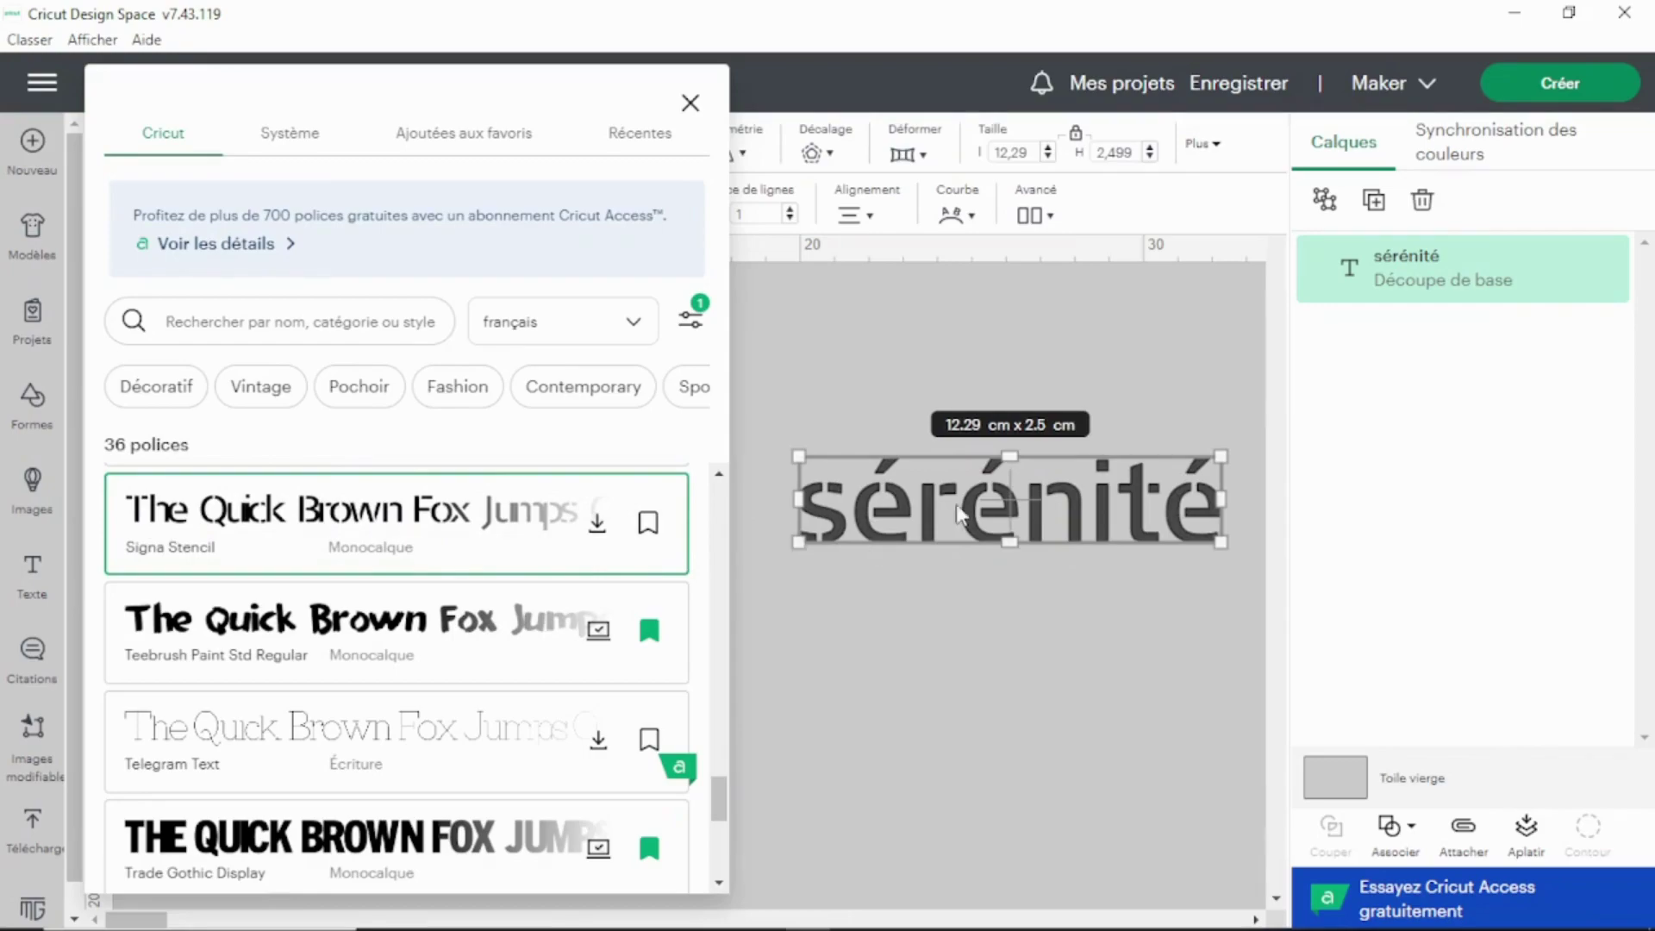
Step: Try Teebrush Paint Std Regular on the word, and apply the Typewriter font
click(233, 634)
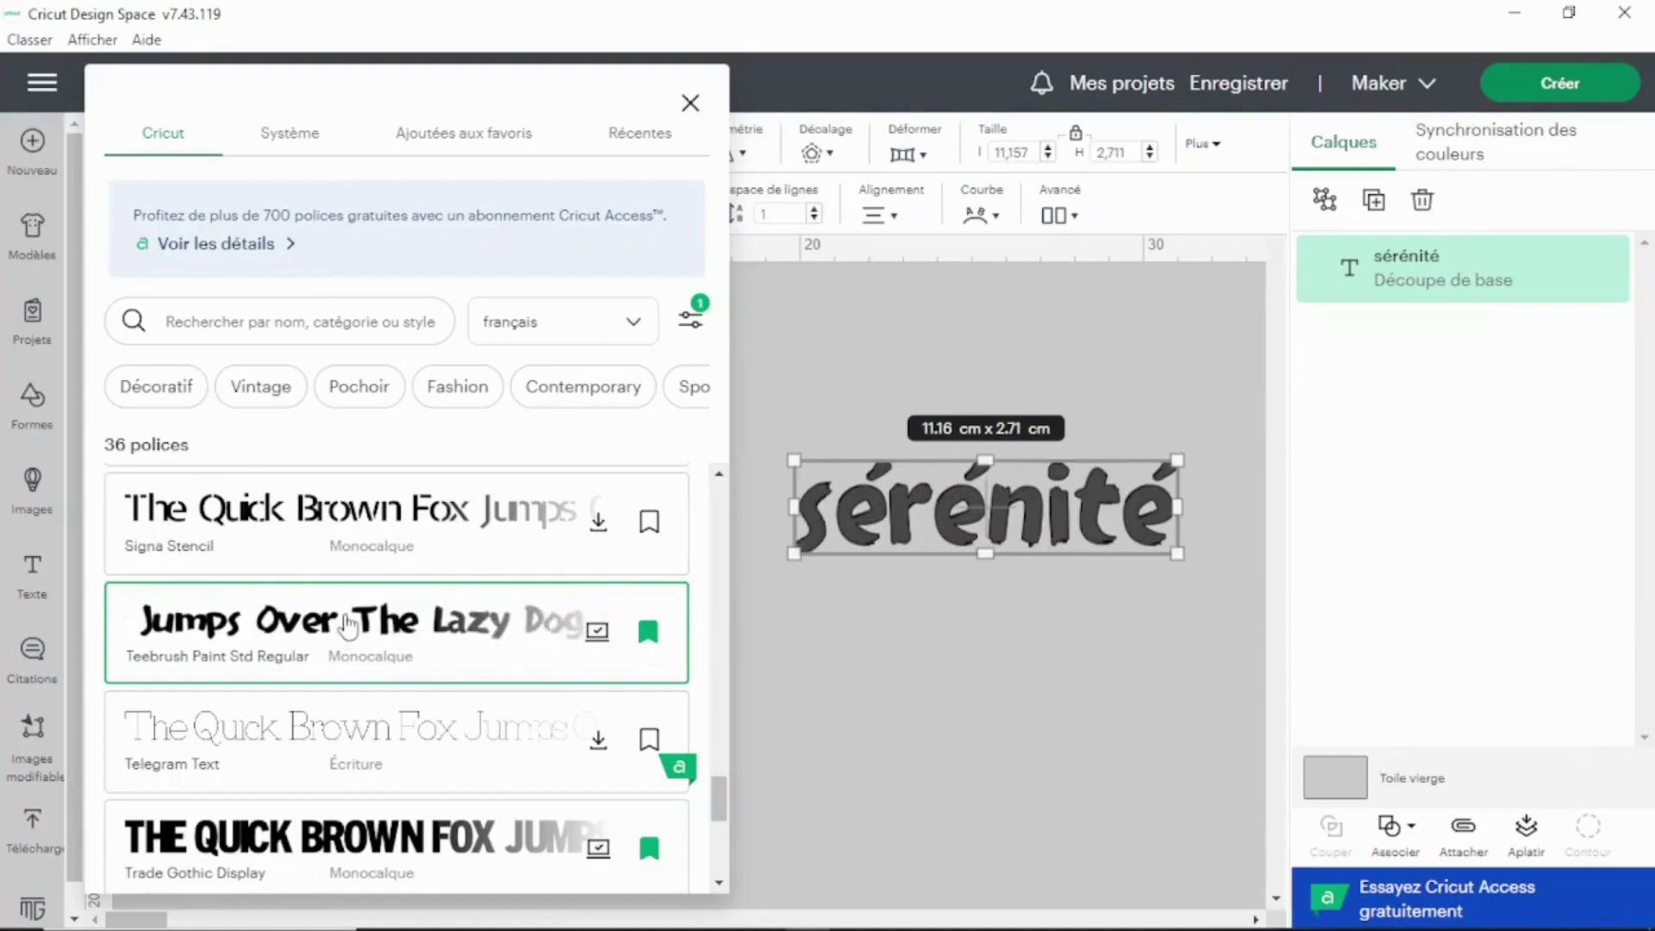
scroll(351, 619, down, 3)
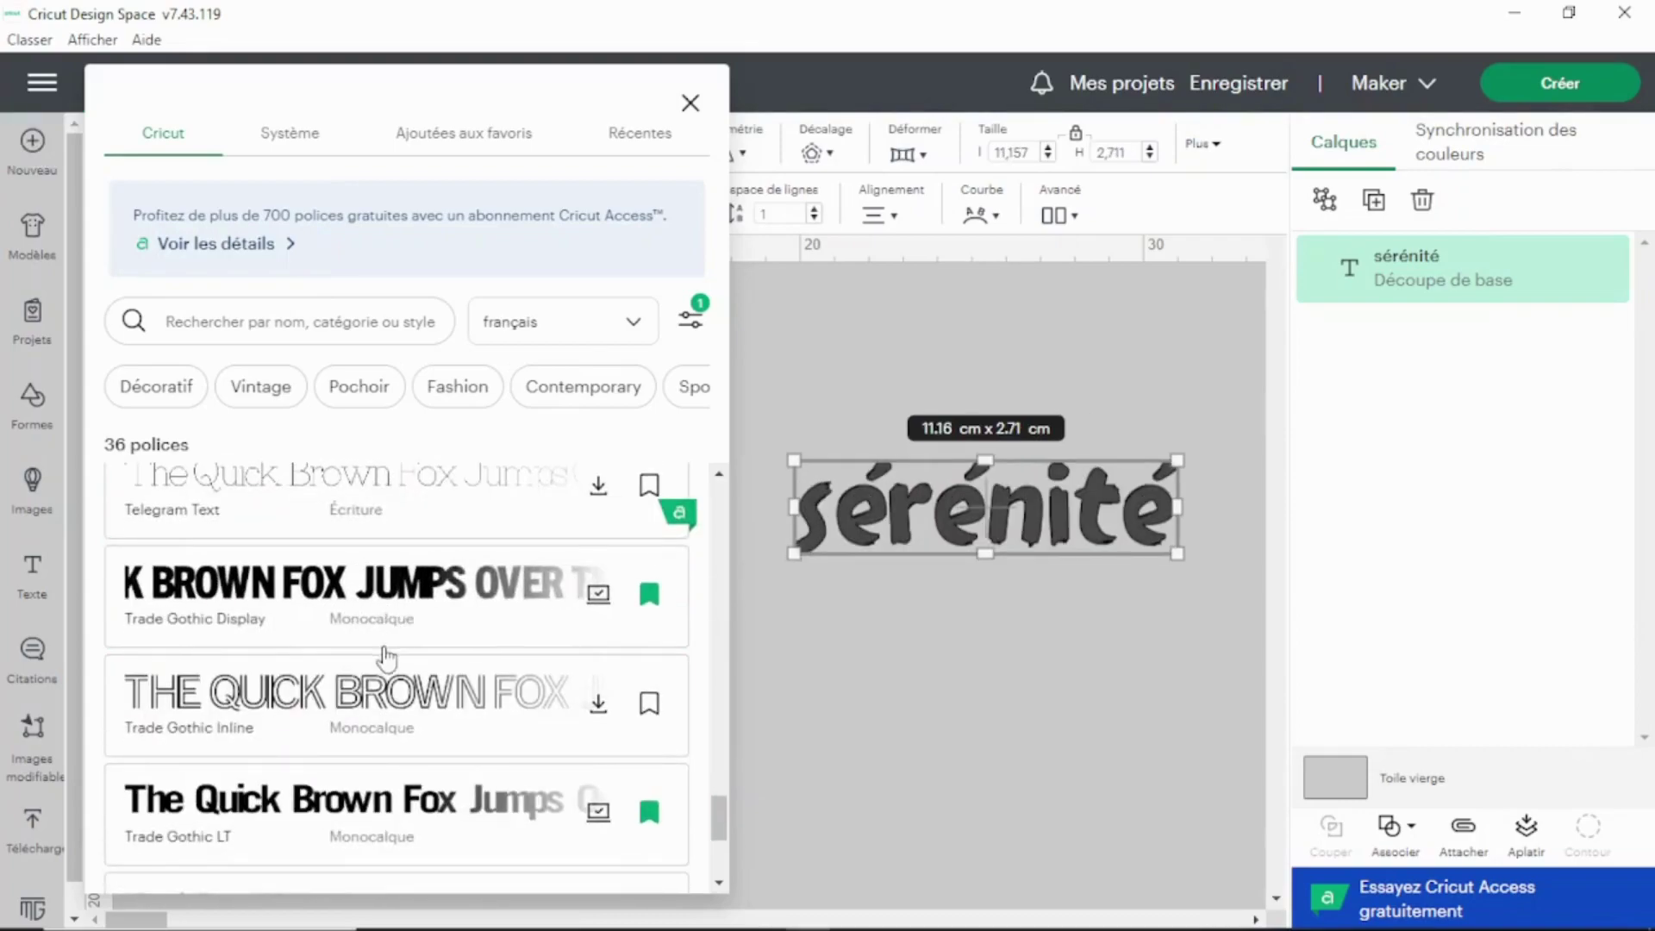
scroll(321, 706, down, 3)
scroll(320, 705, down, 1)
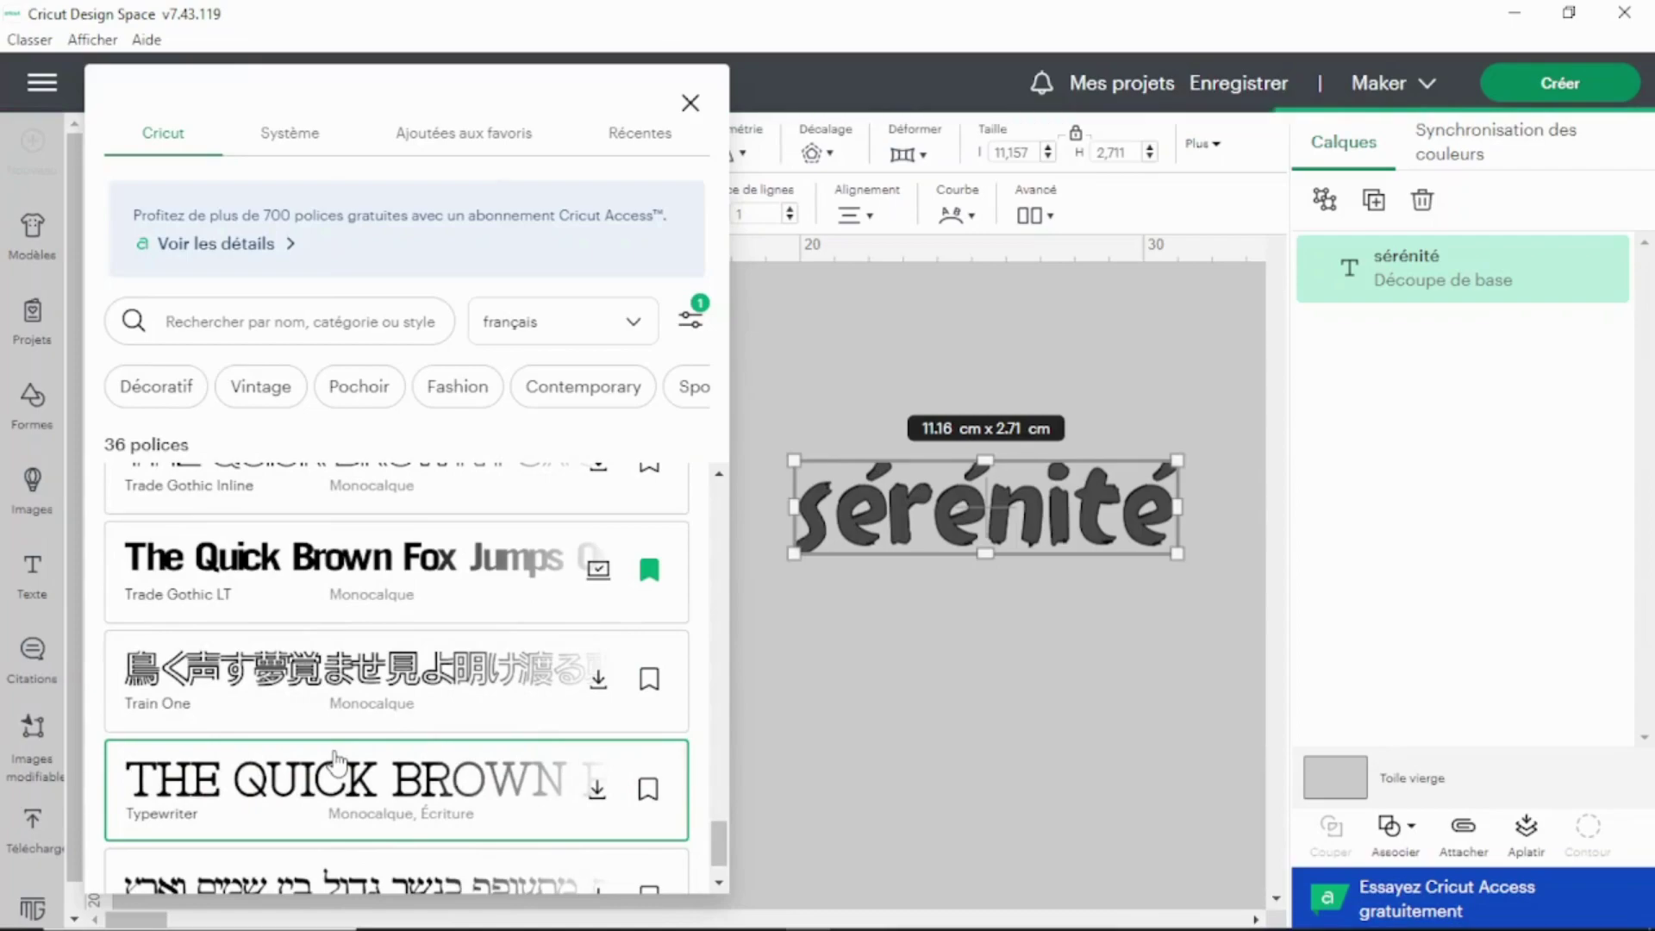
click(337, 759)
click(964, 655)
Step: Move the word so it starts about 13 cm across the canvas, and take another look at the free font list
drag(901, 529, 728, 516)
drag(636, 454, 560, 419)
drag(864, 522, 974, 548)
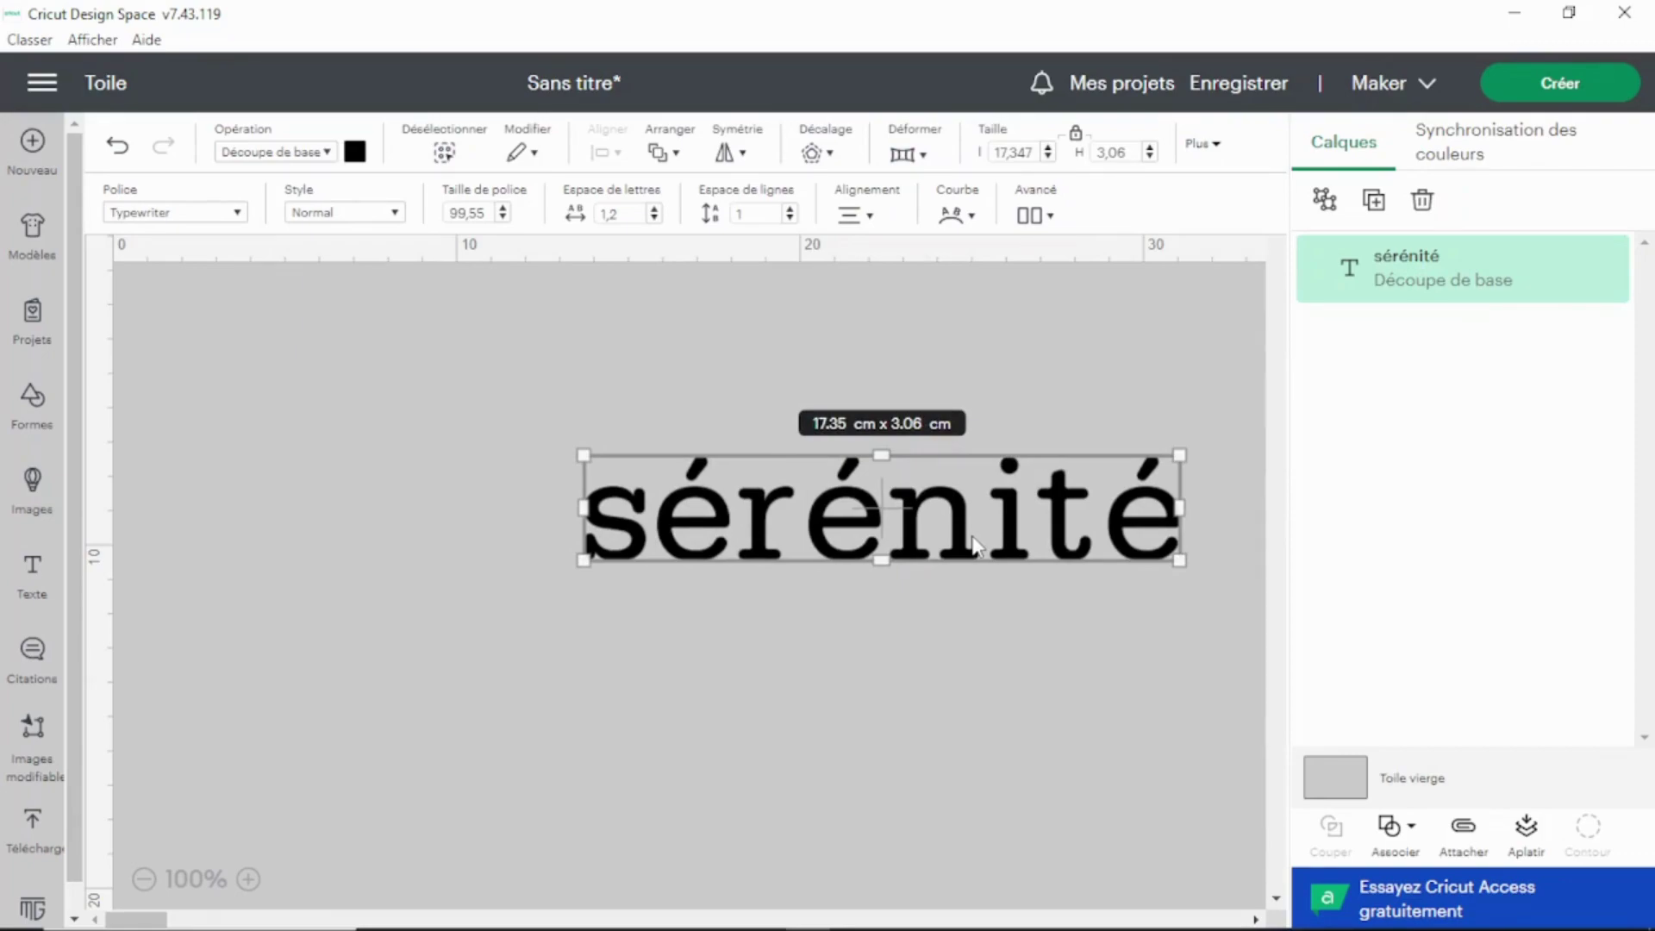
click(906, 547)
click(912, 557)
click(239, 214)
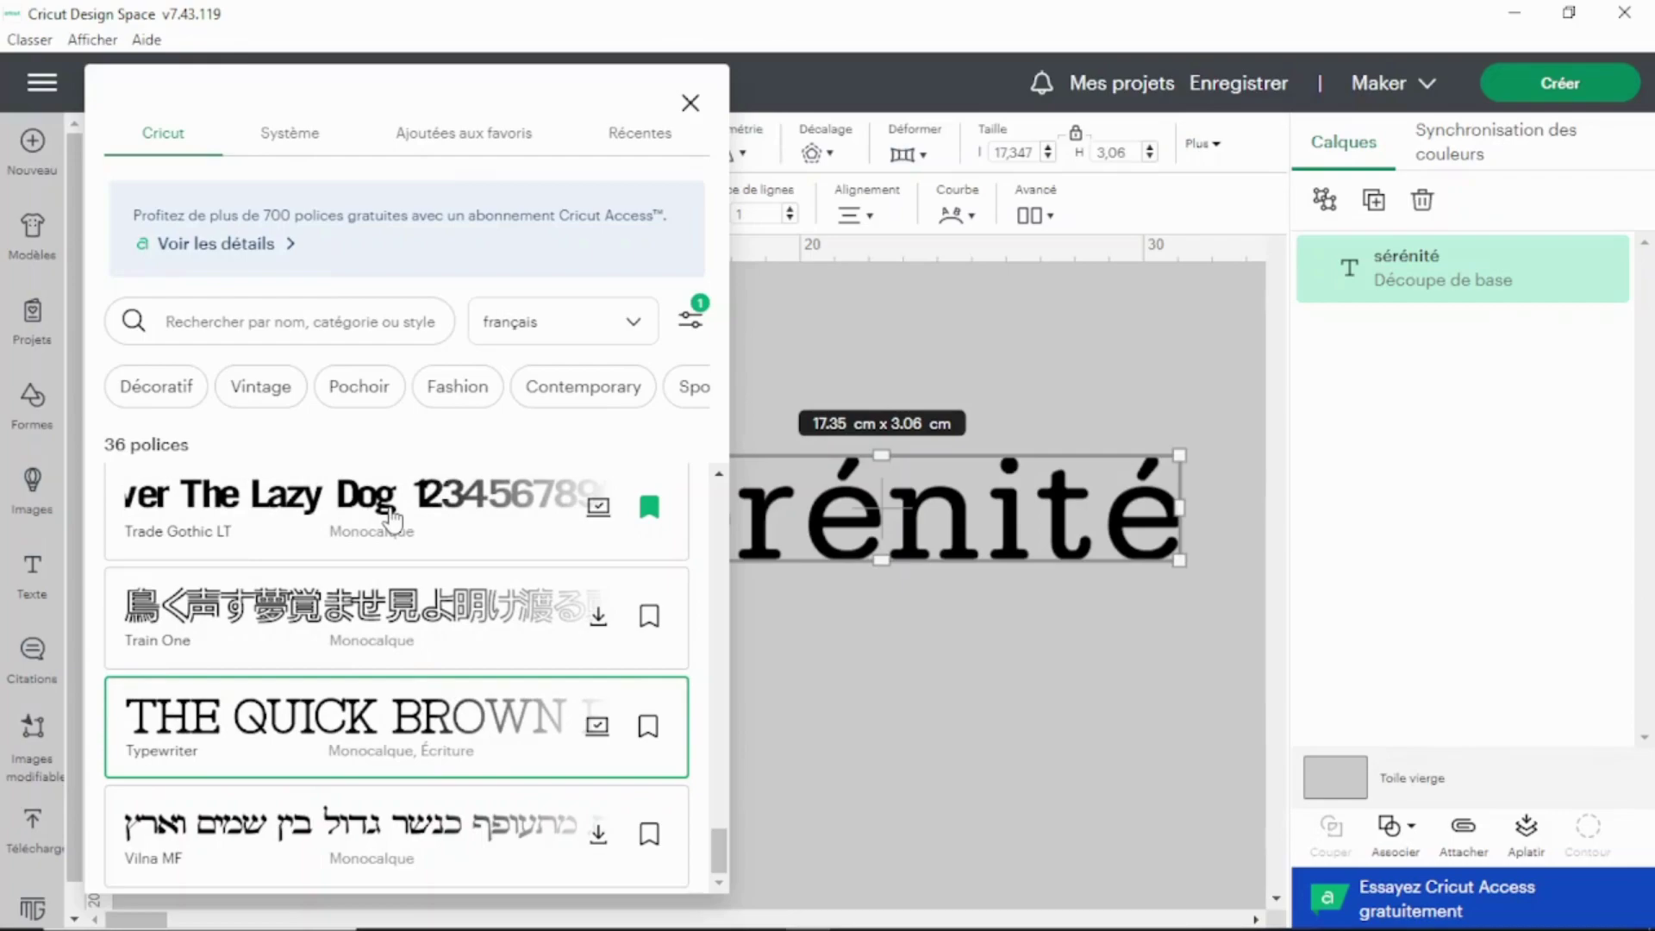
key(Escape)
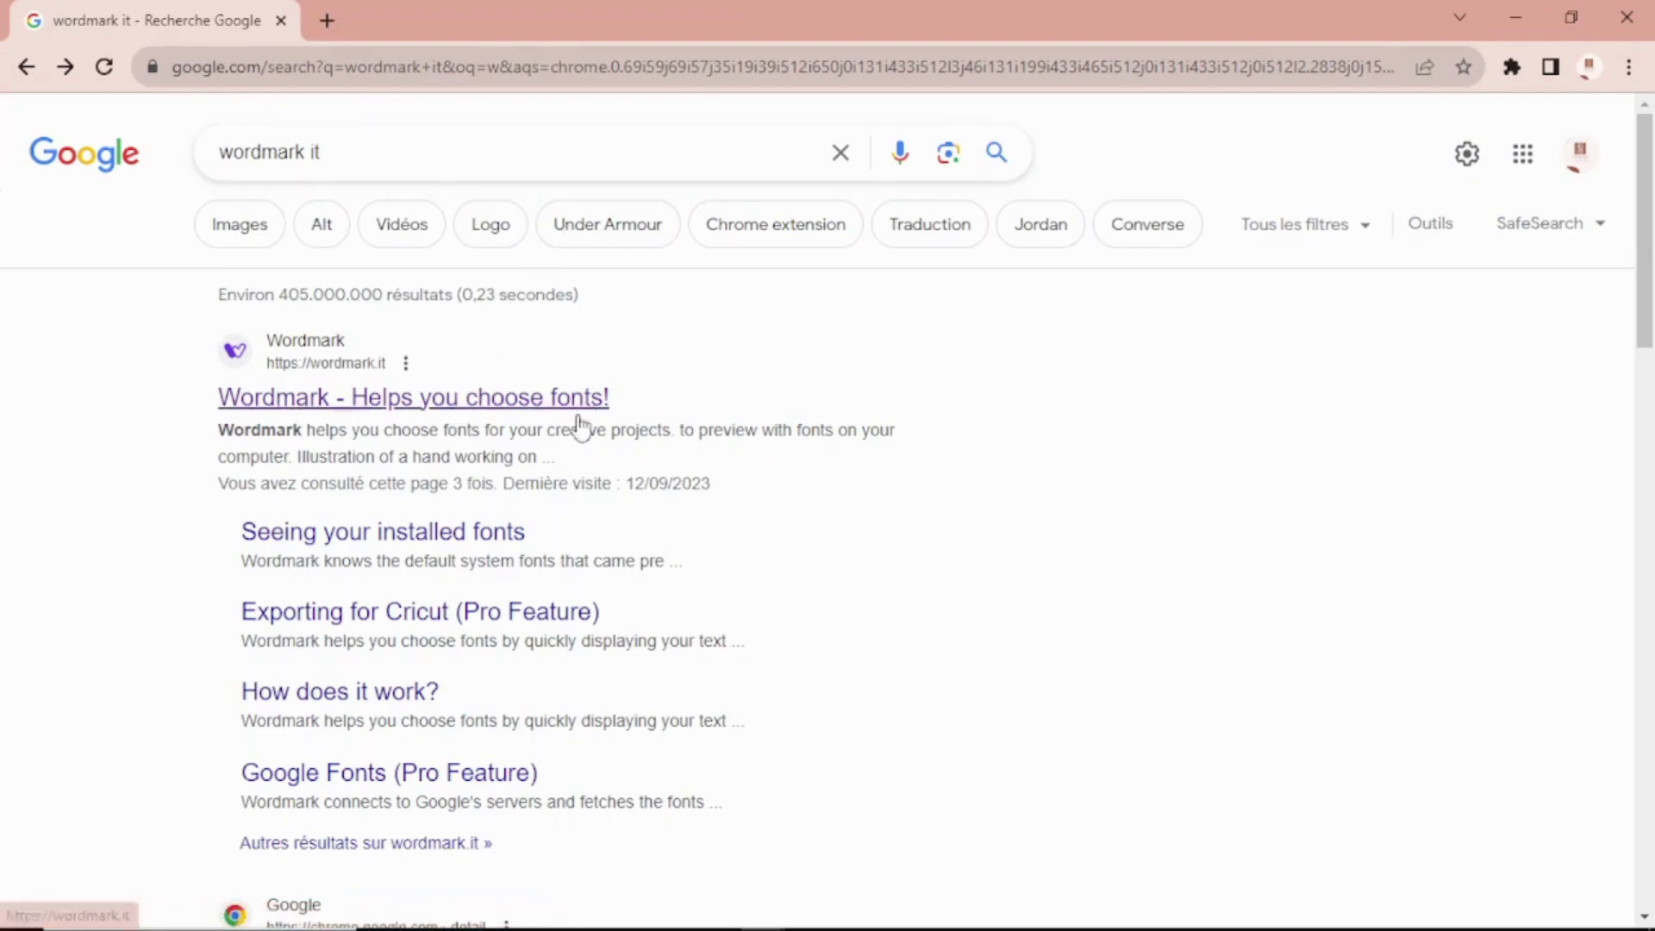
Step: Switch to the browser, open the Wordmark site from the search results and generate font previews for the word "sérénité"
click(320, 398)
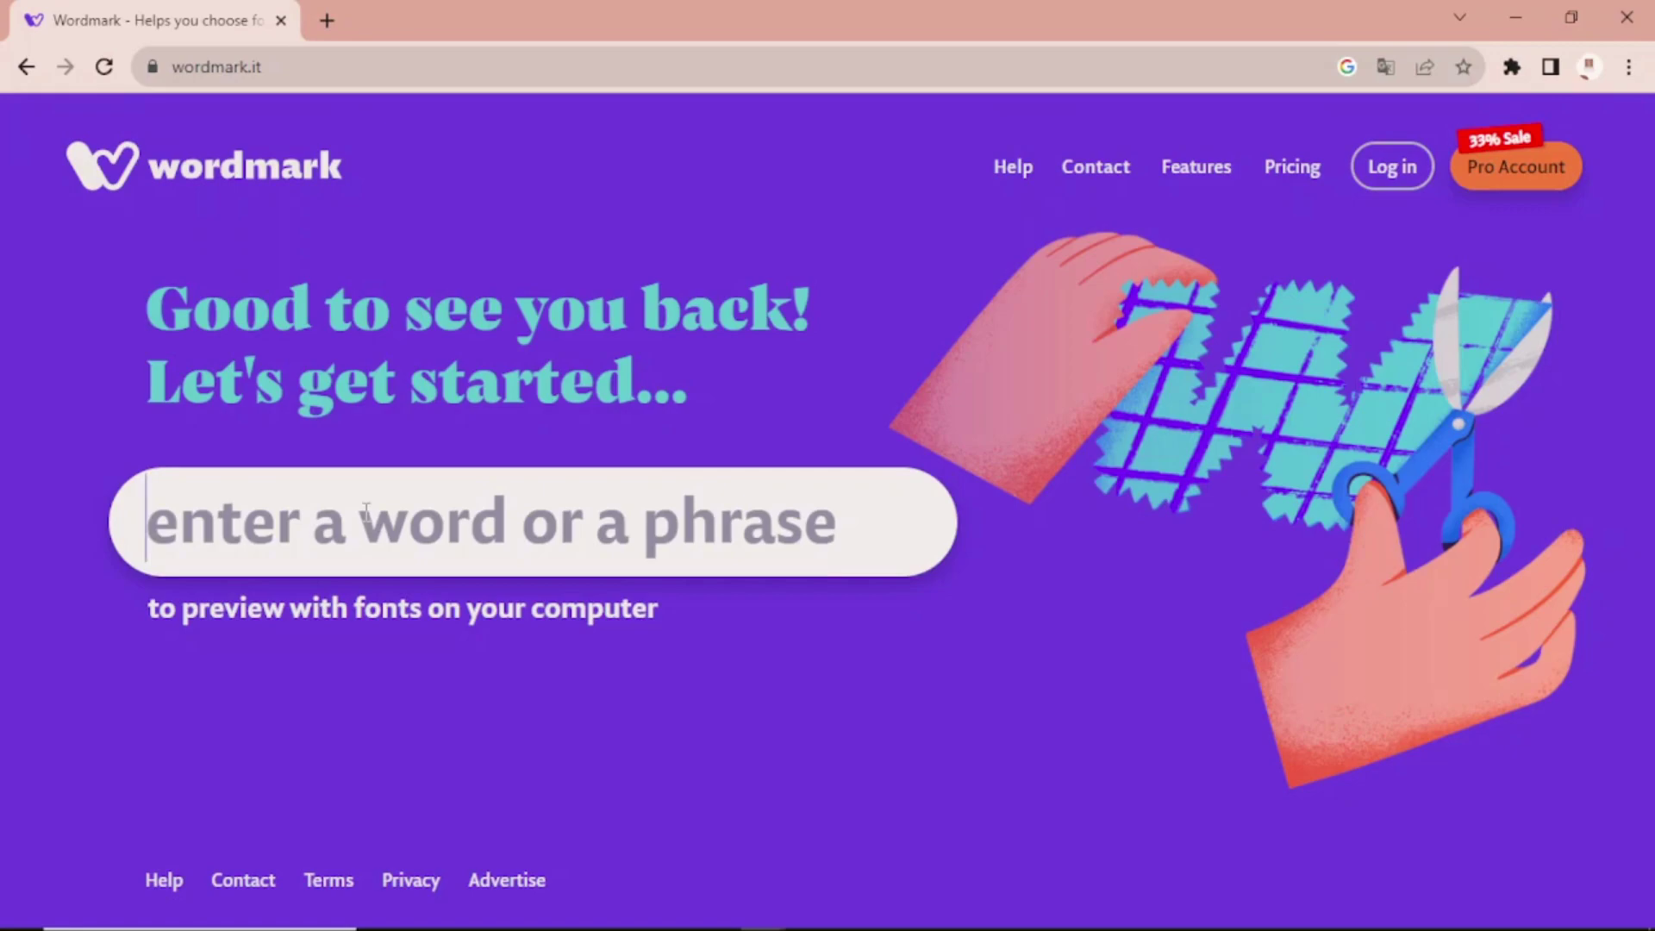
text(sé)
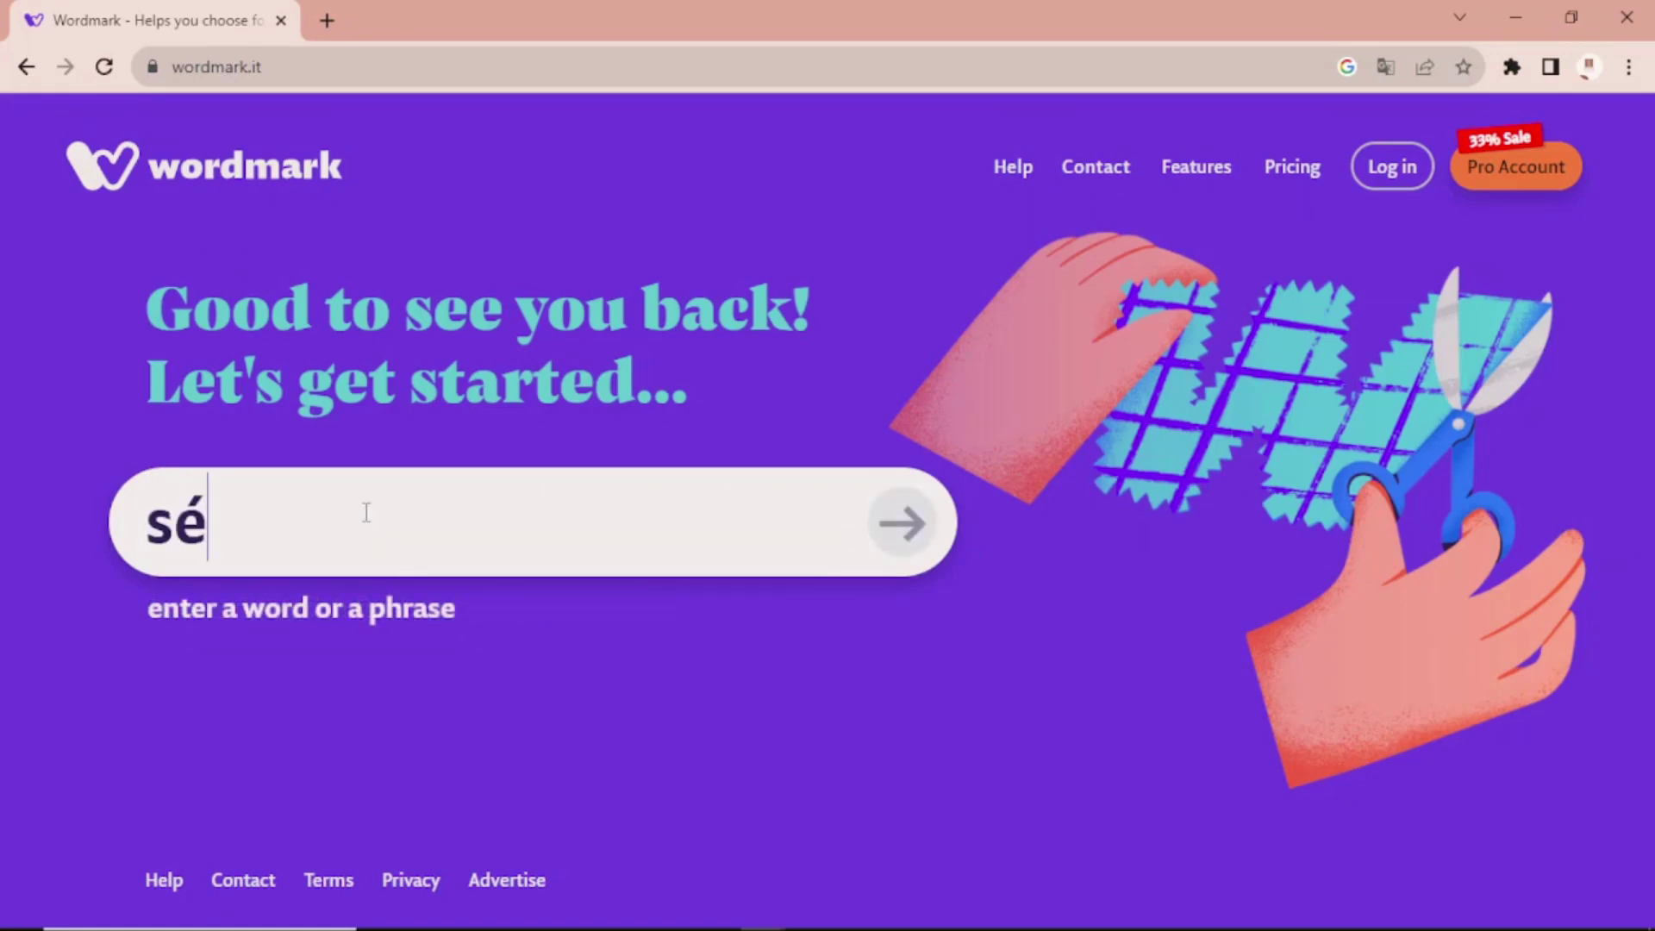
text(rénité)
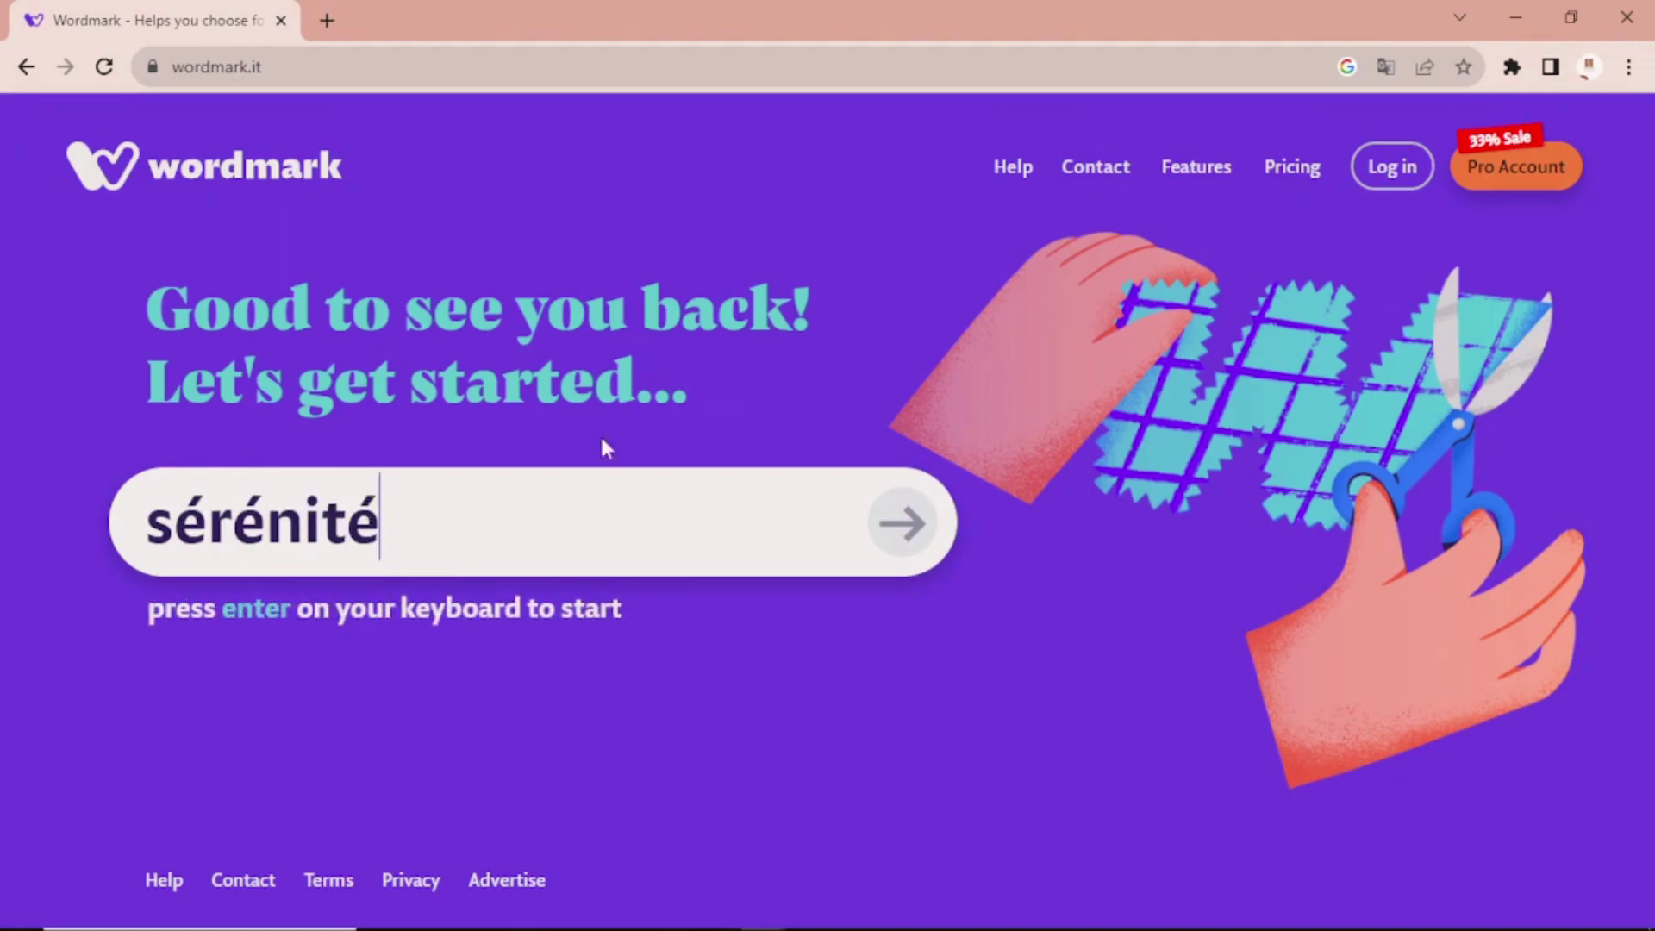
click(916, 534)
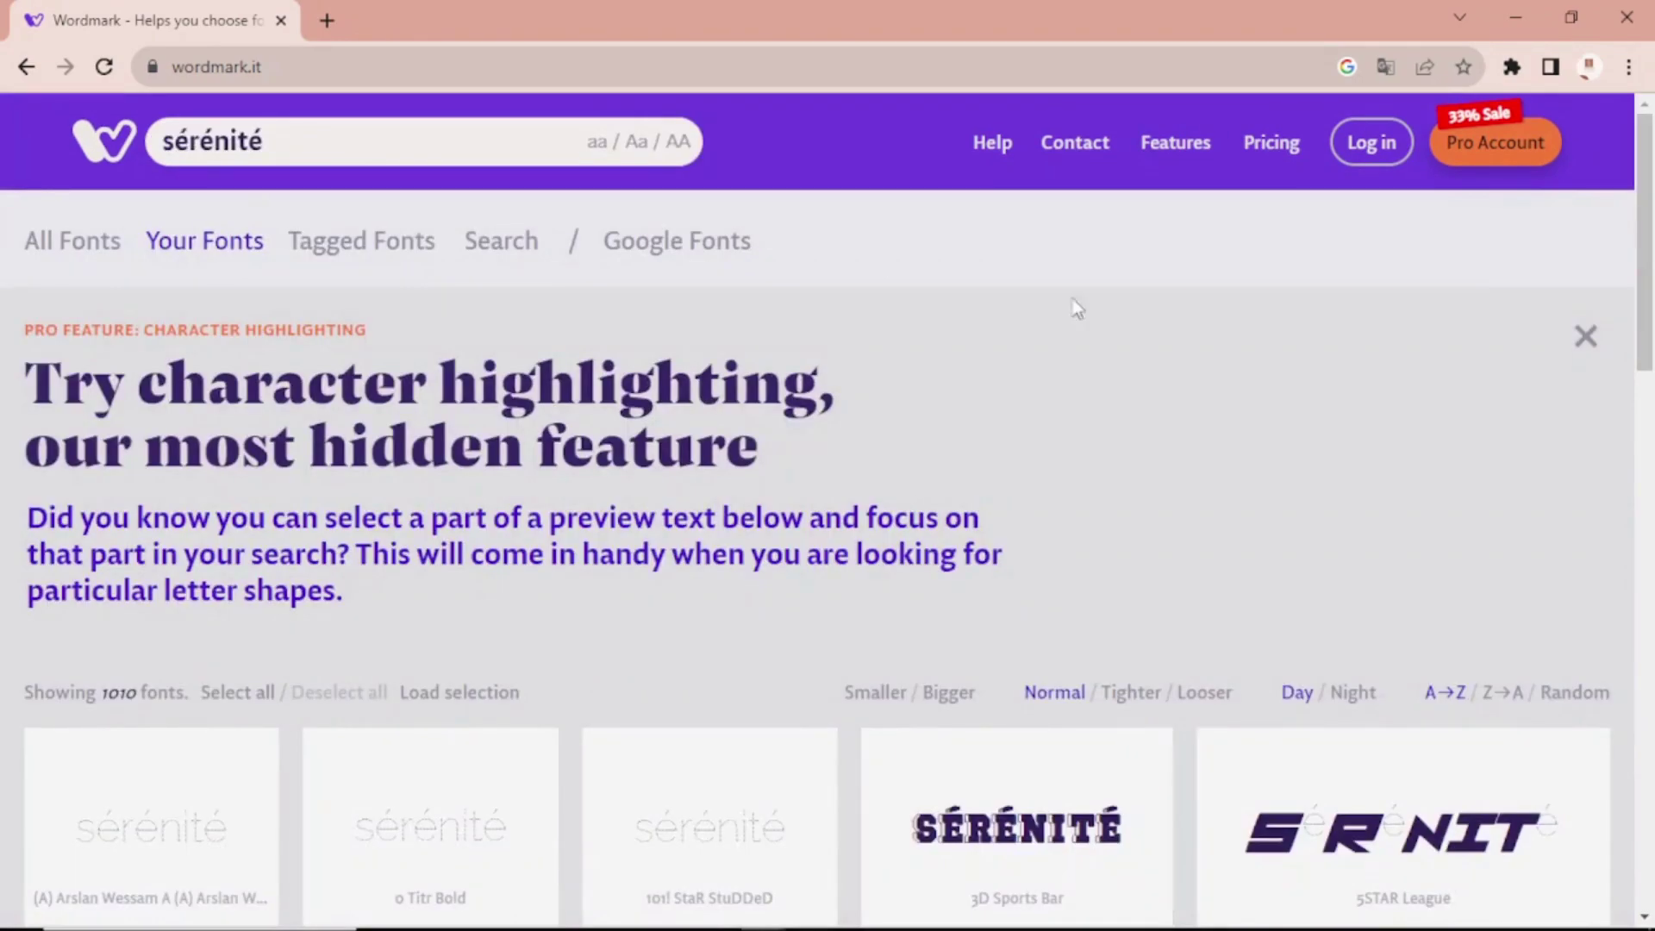
Step: Look through the "sérénité" previews in Your Fonts and check the number of fonts shown
middle_click(1315, 514)
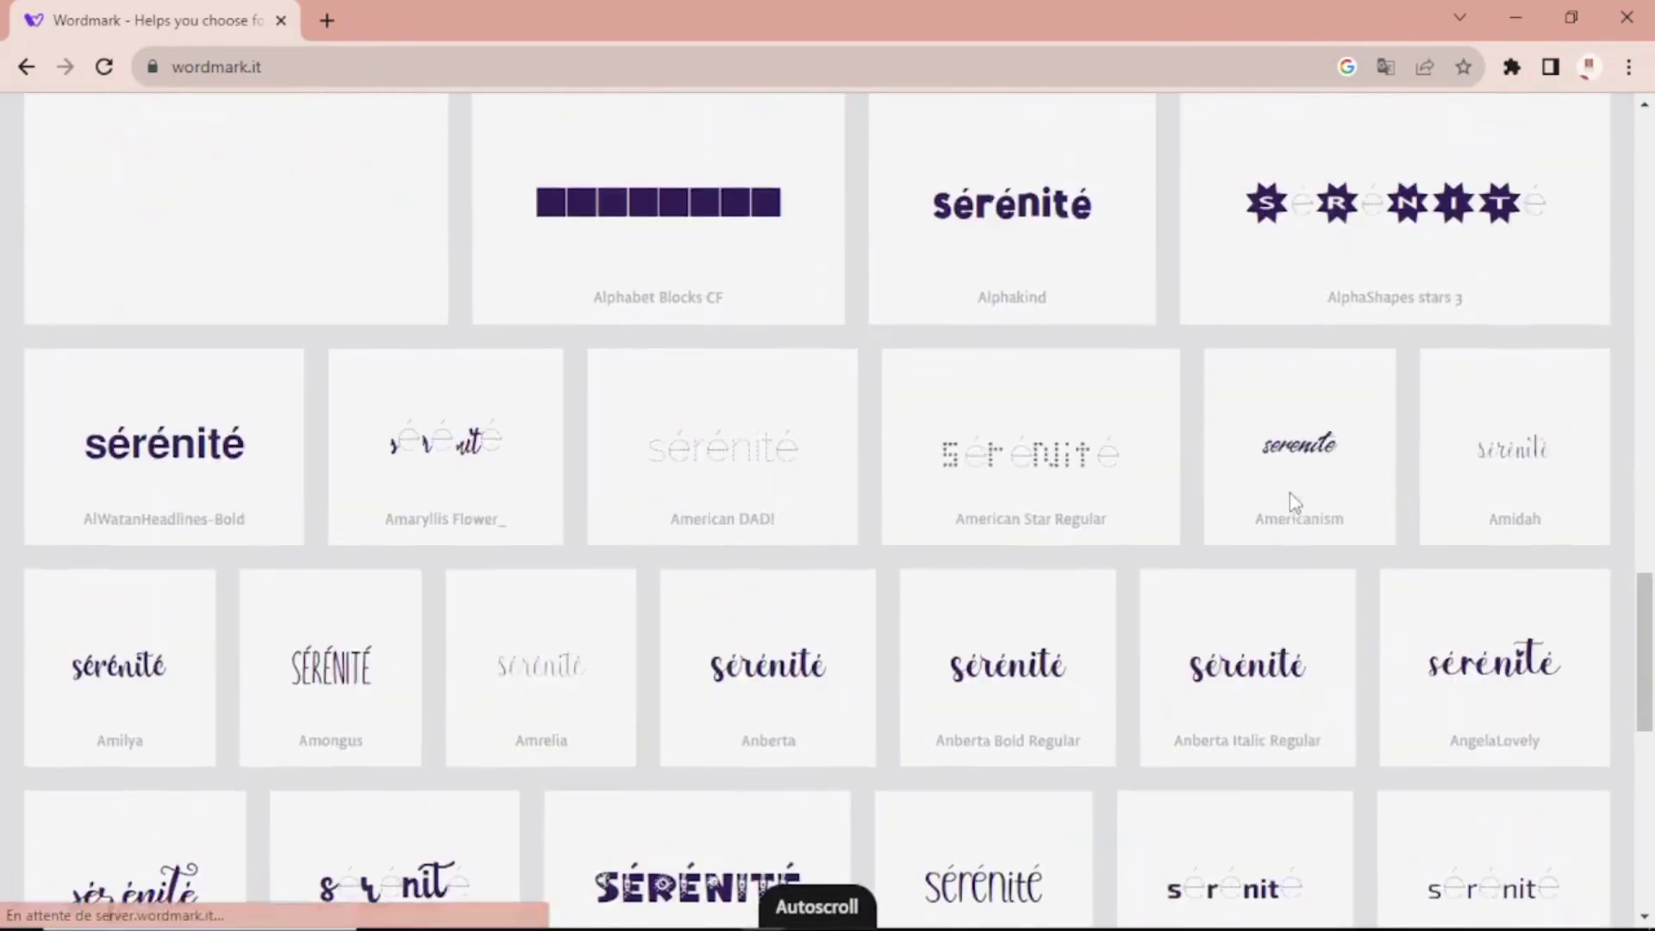
scroll(1291, 500, up, 15)
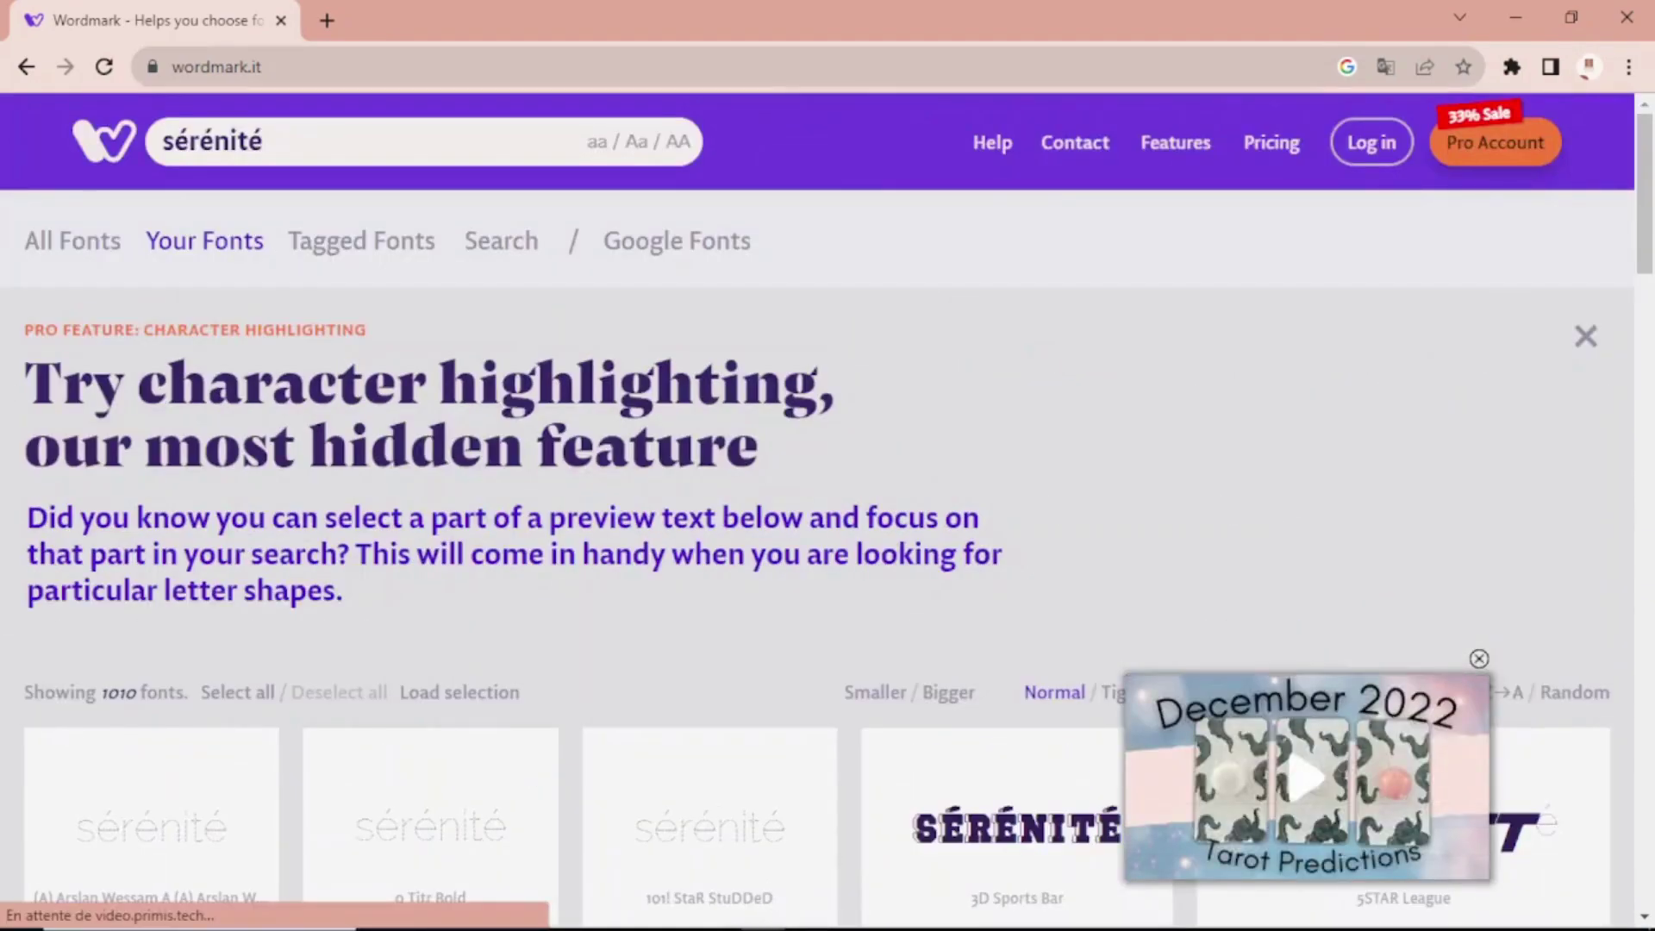
scroll(51, 746, down, 3)
click(140, 446)
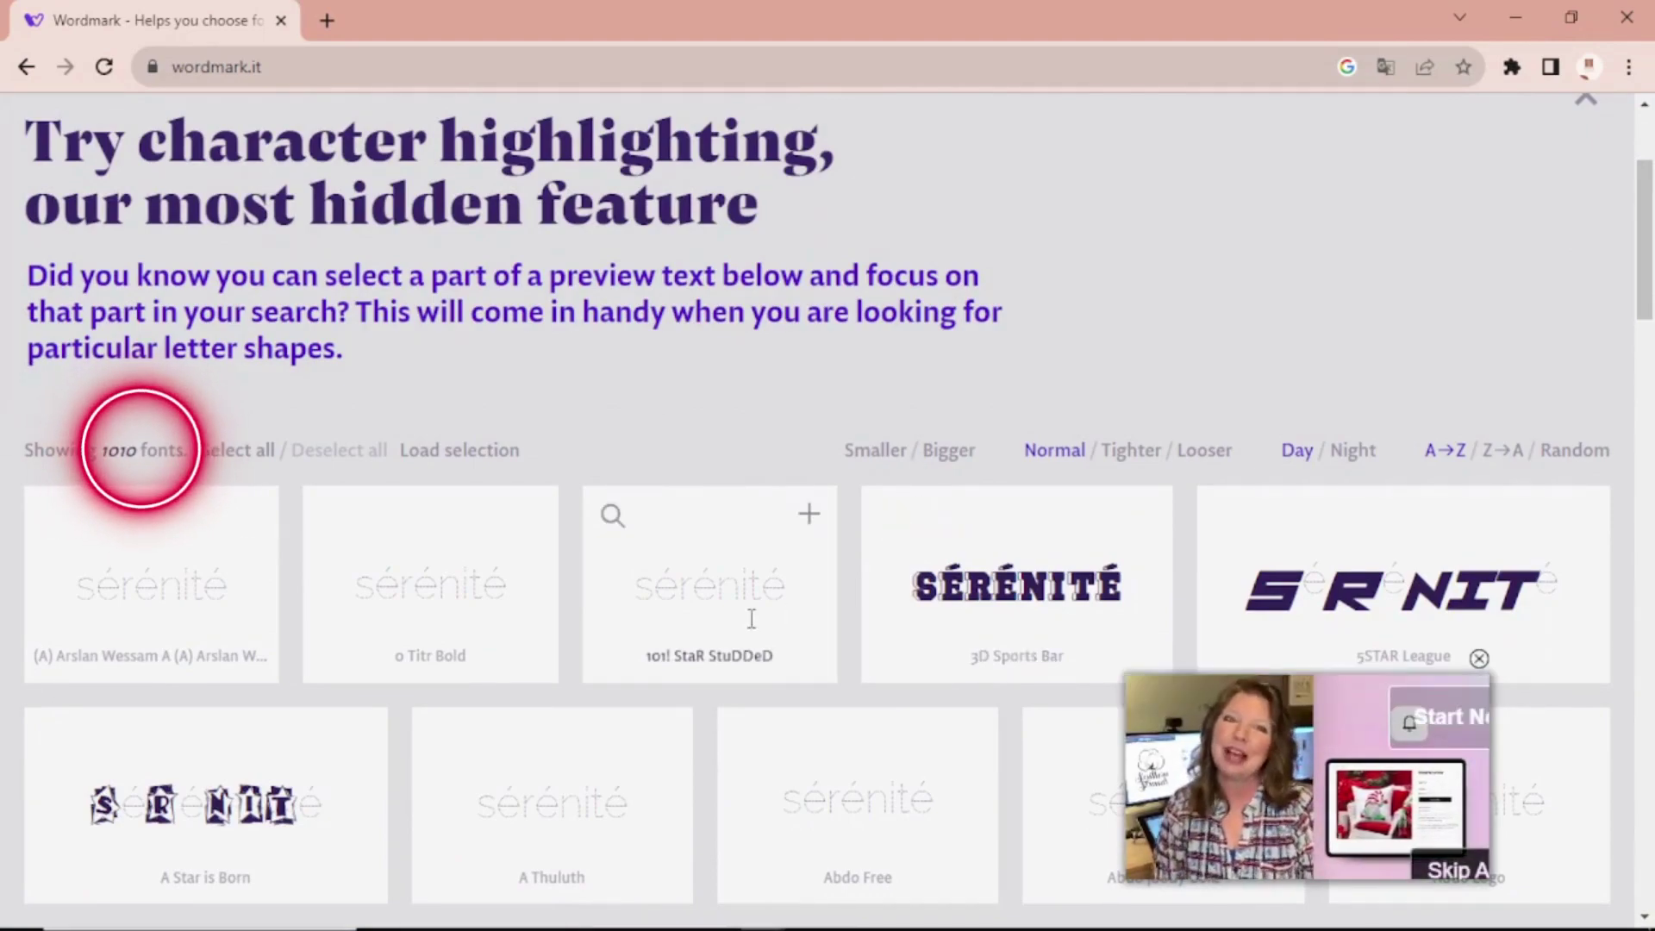
scroll(751, 618, down, 3)
scroll(345, 431, up, 6)
Step: Switch the Wordmark previews to All Fonts, and look through the results and the font count
click(72, 243)
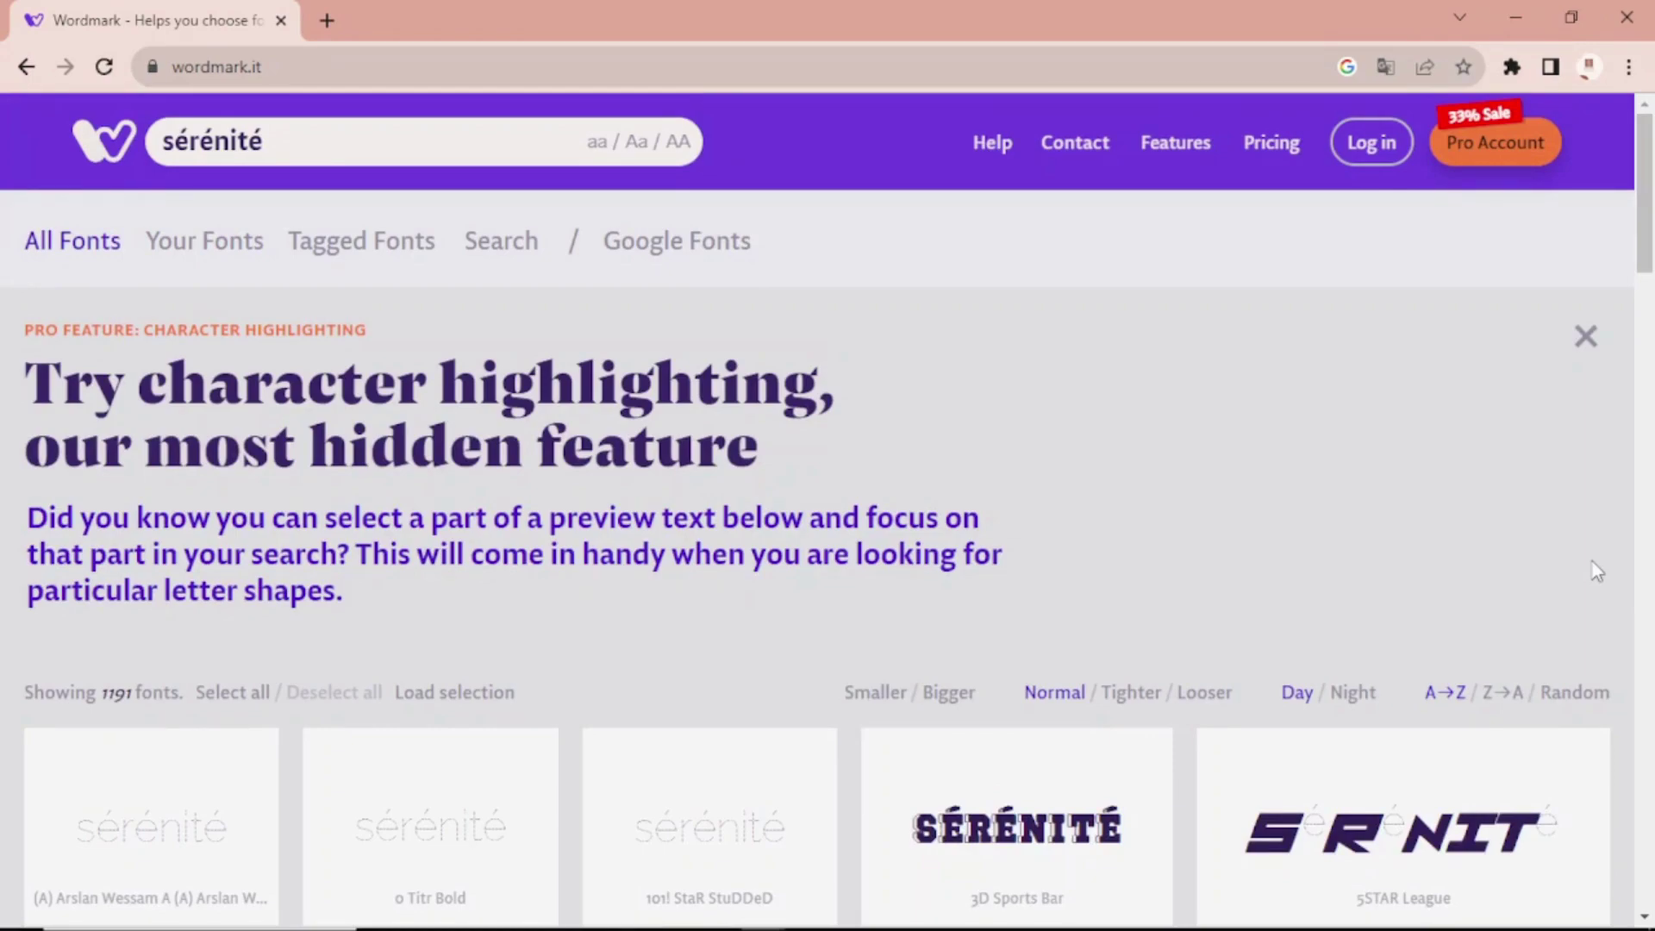
scroll(1600, 513, down, 4)
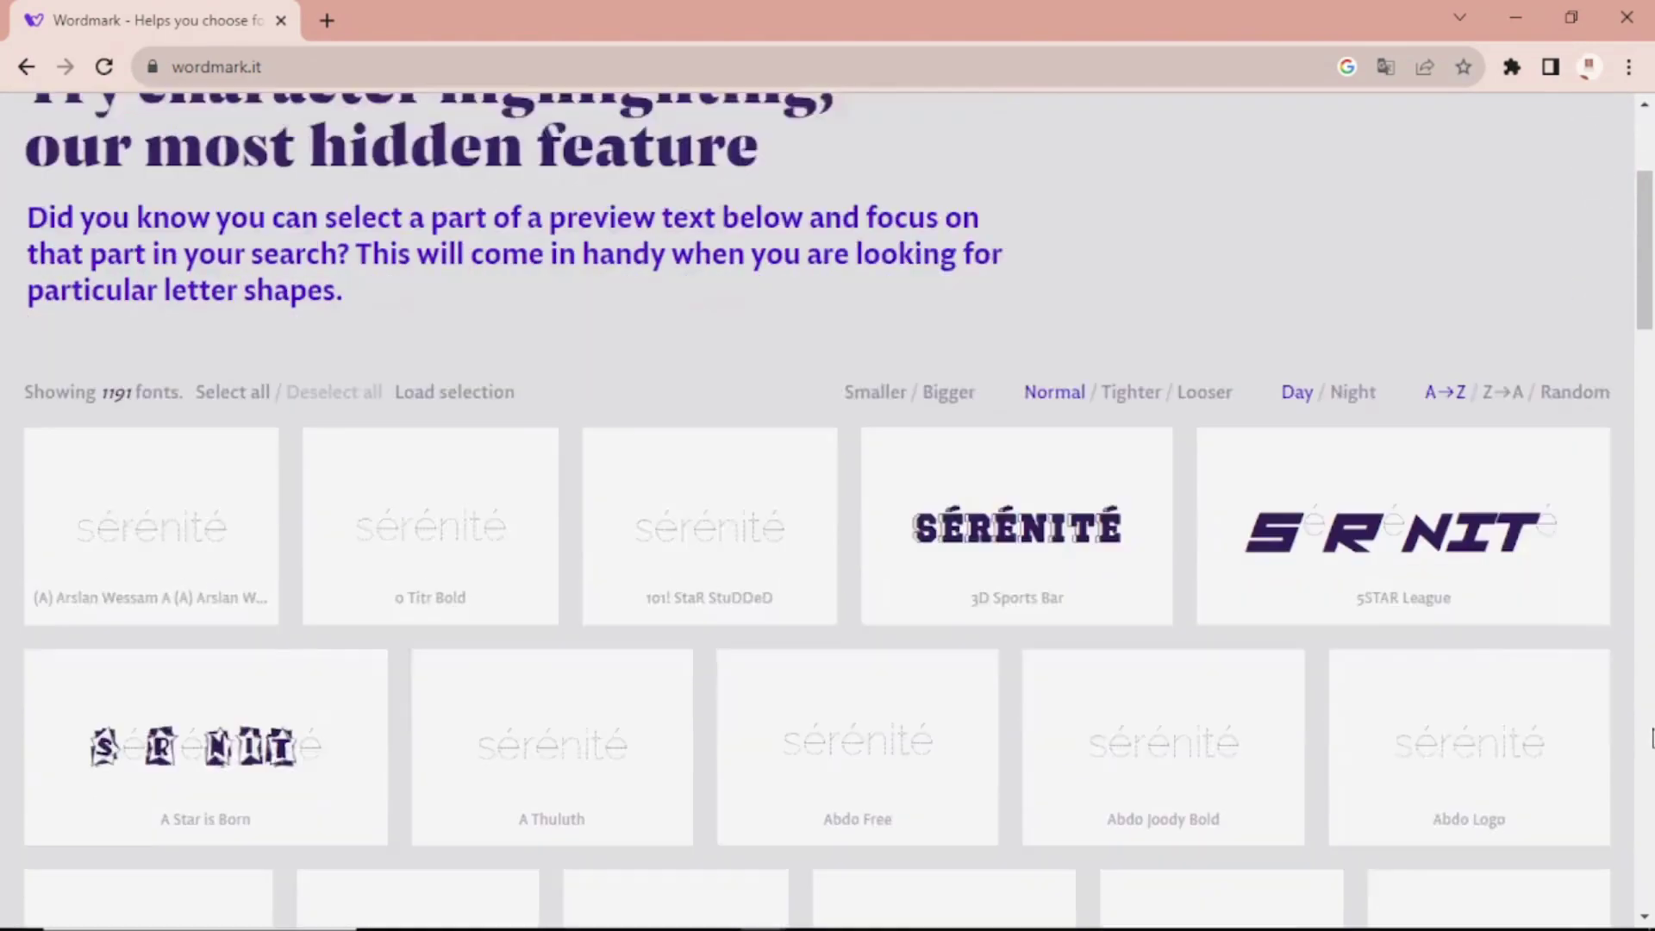
click(125, 334)
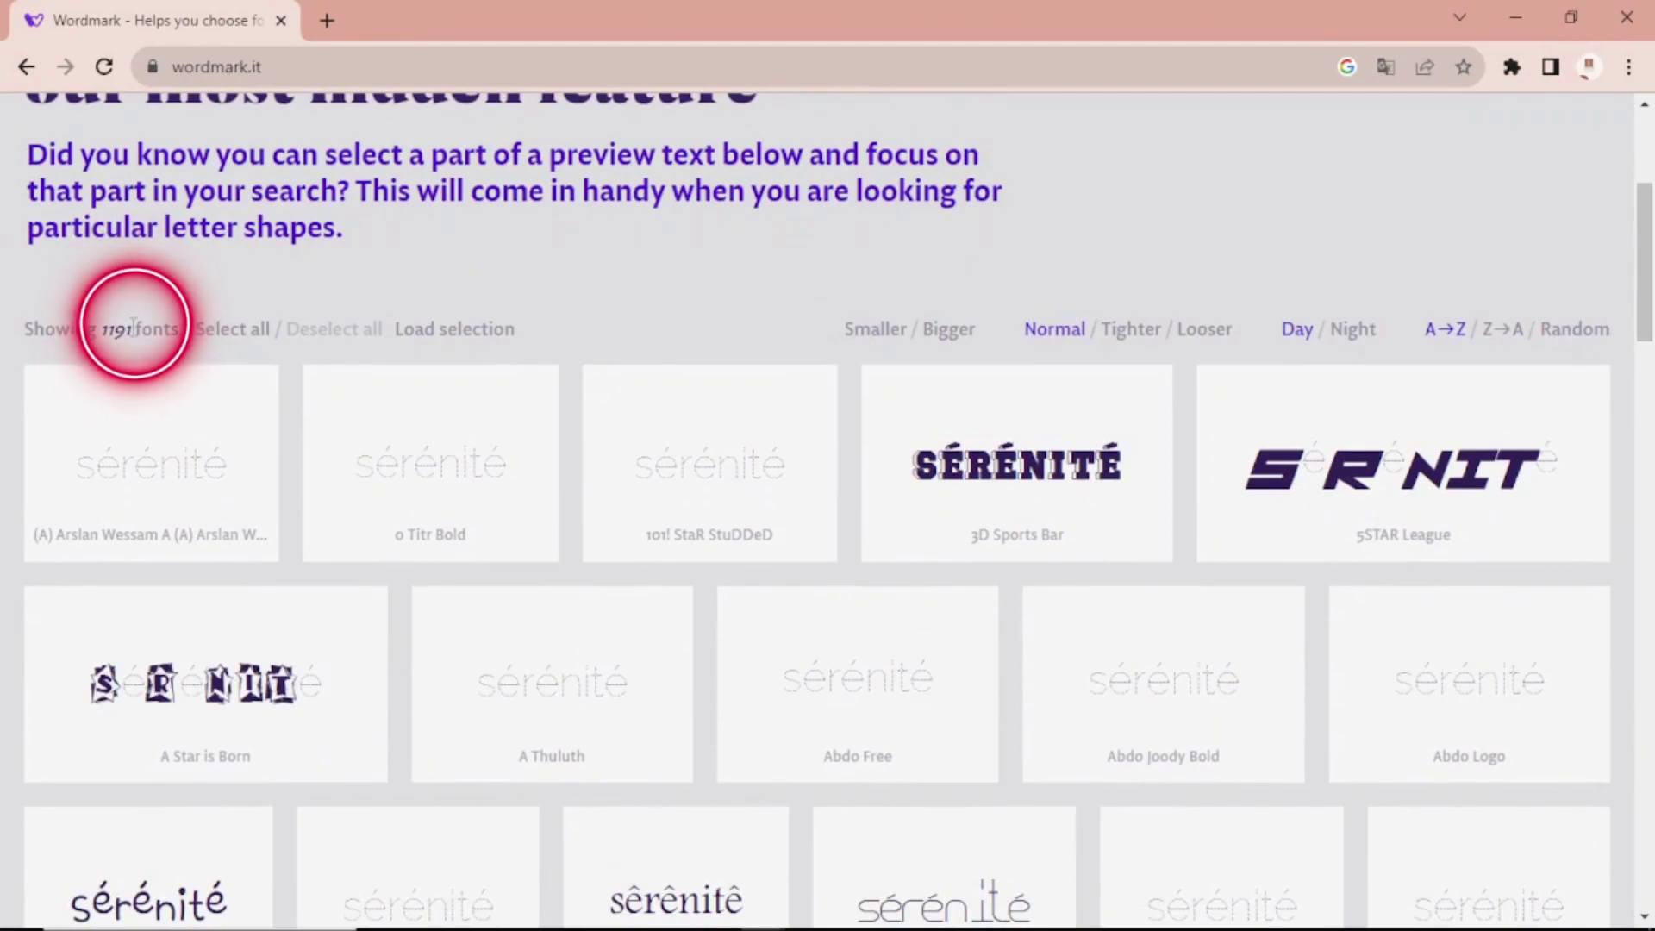
scroll(1088, 557, up, 3)
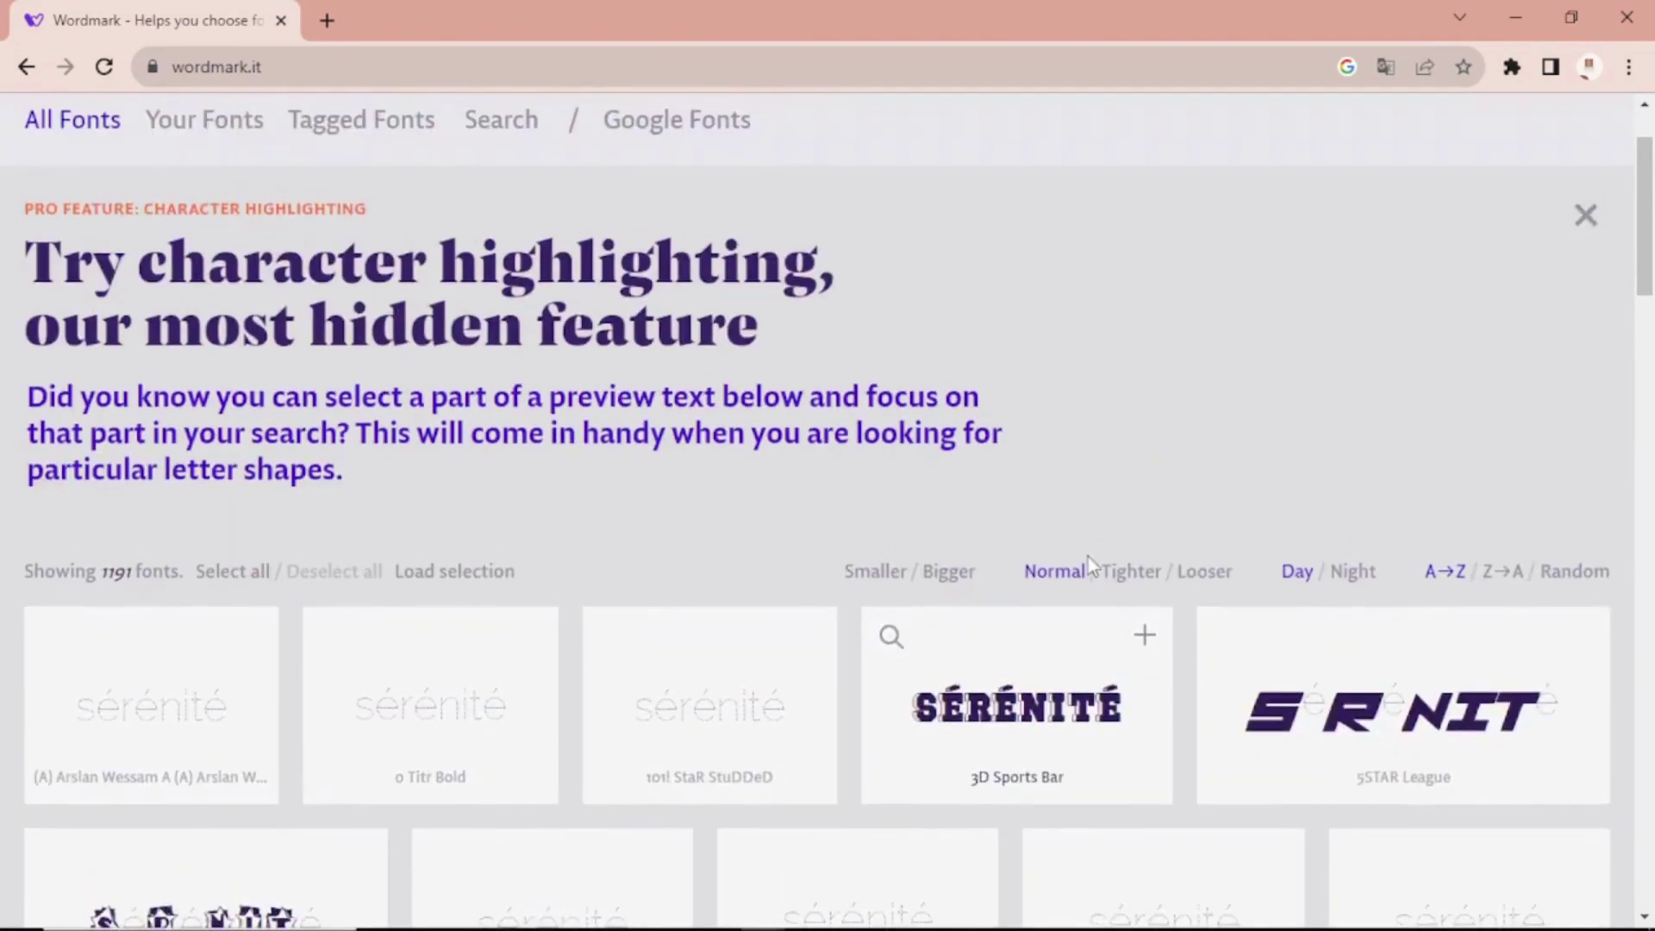
scroll(1088, 557, down, 4)
scroll(1082, 548, down, 4)
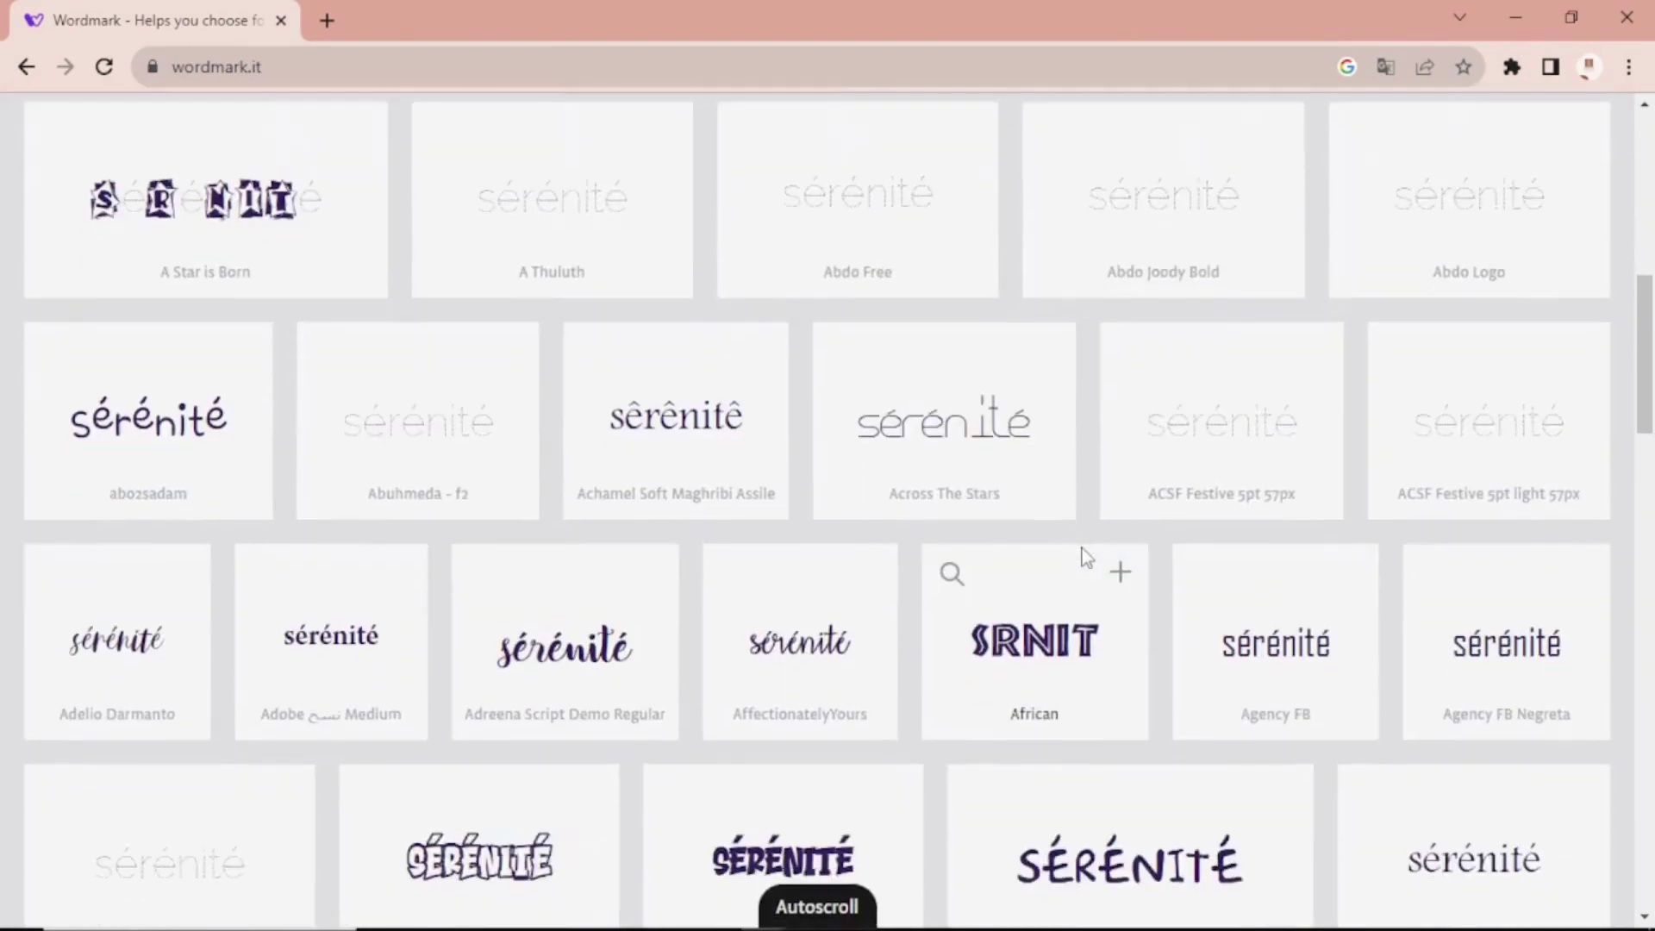
scroll(1079, 554, up, 7)
Step: Try the Smaller preview size, look through the fonts, and enlarge the previews by one level
click(873, 454)
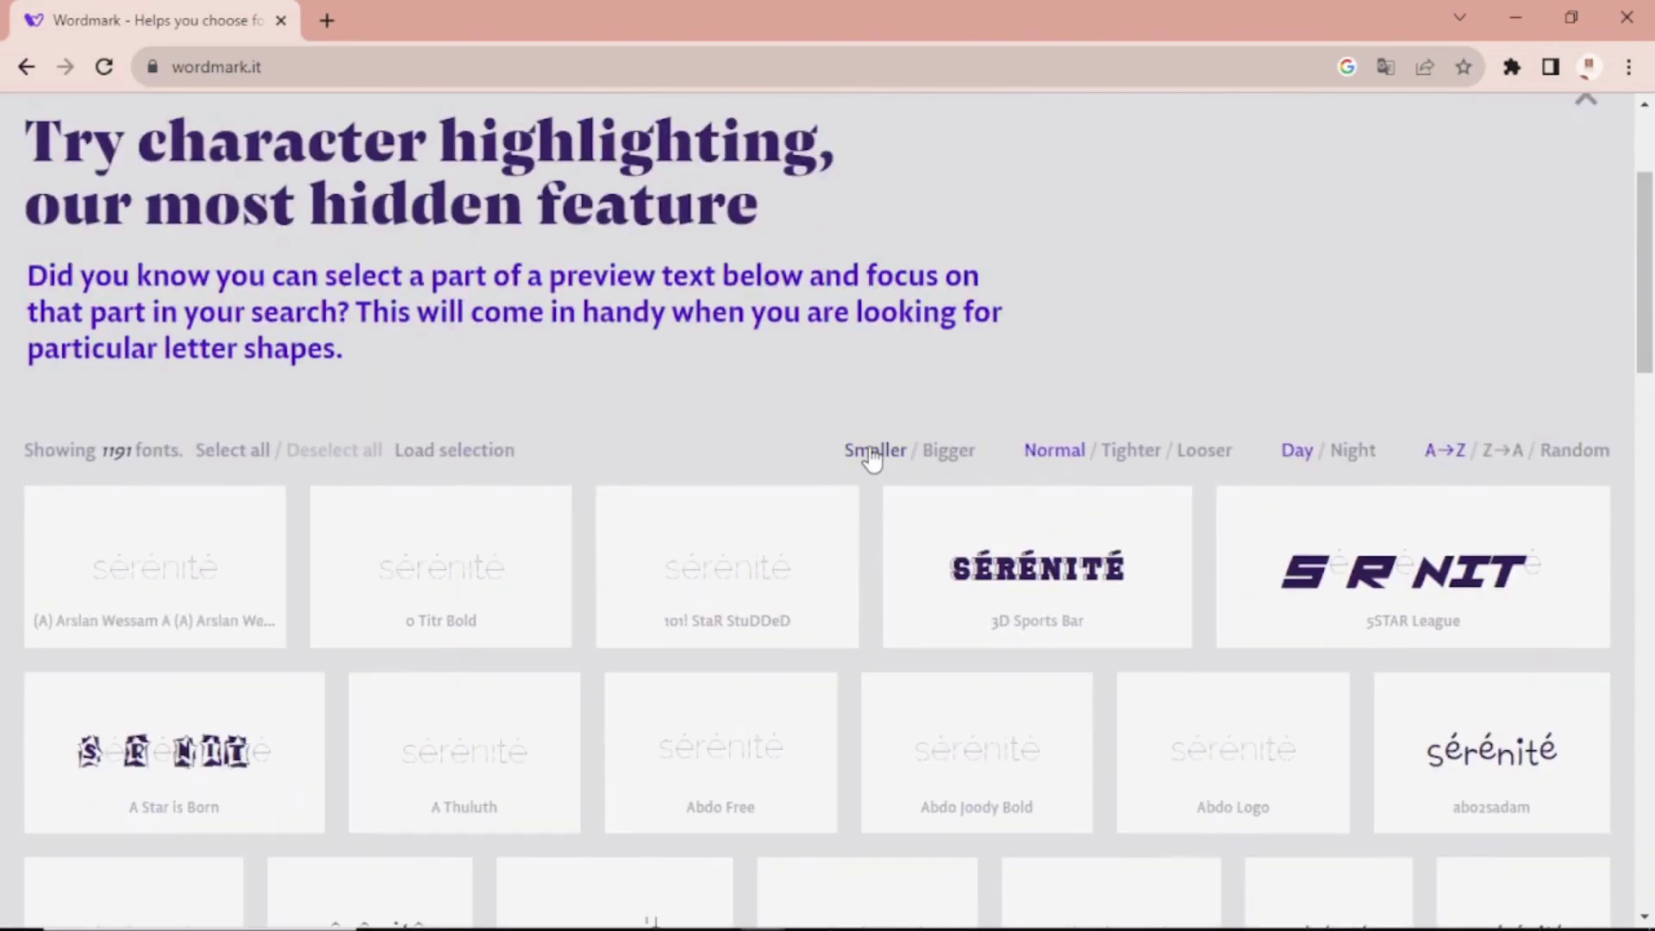
scroll(872, 567, down, 20)
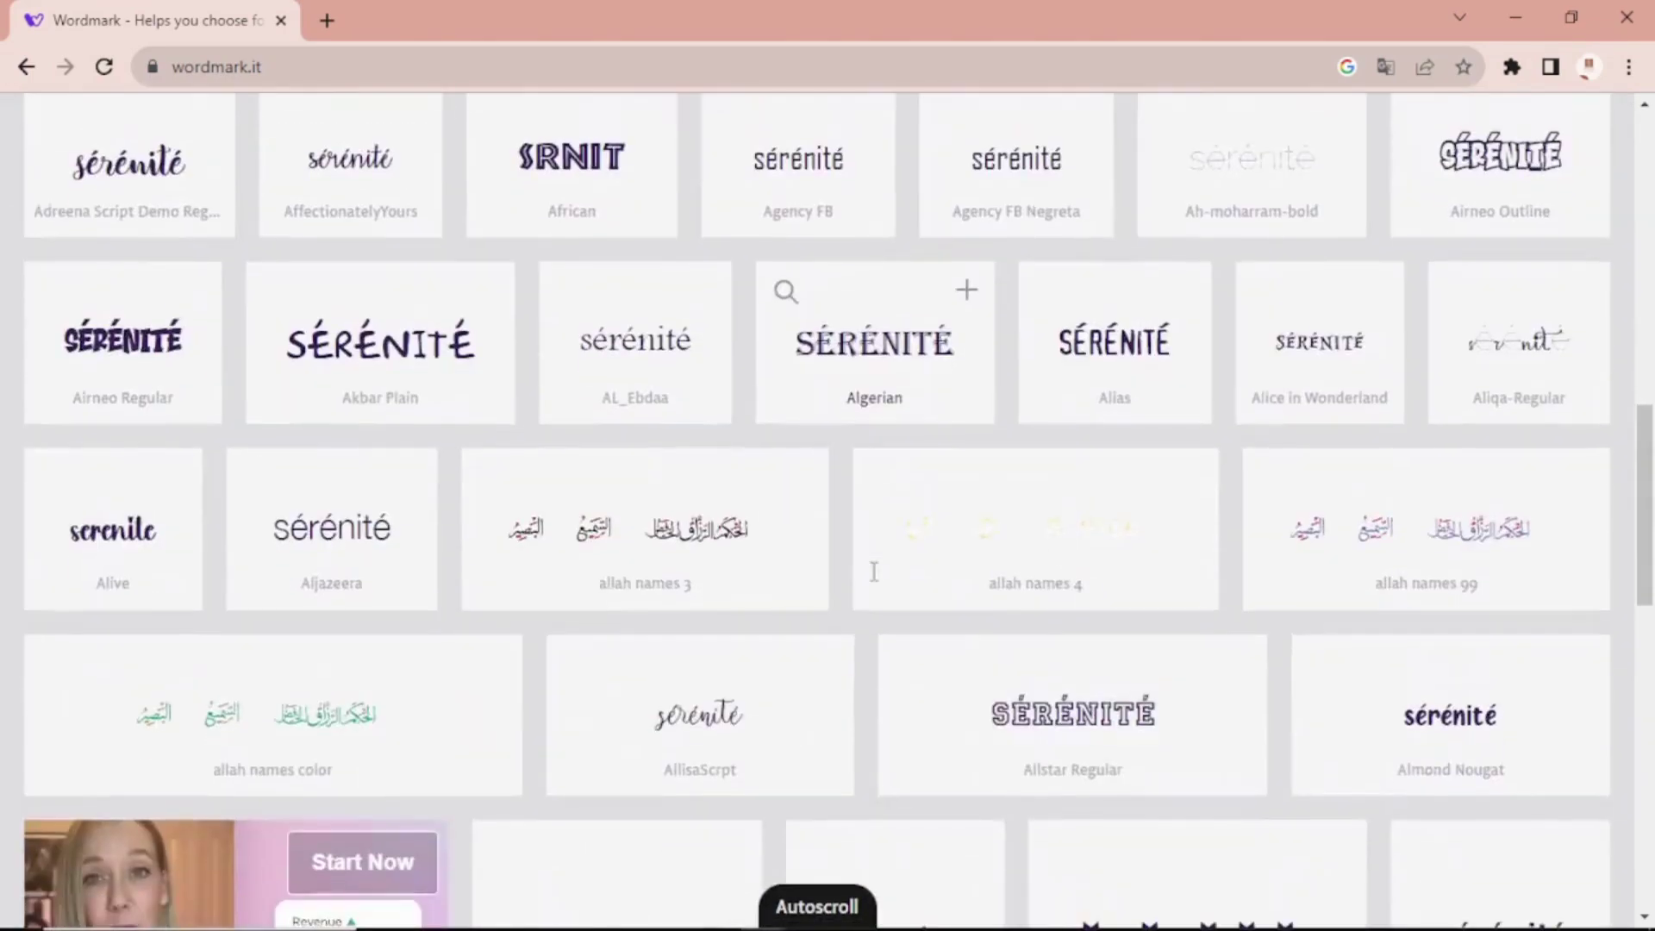
scroll(873, 568, down, 5)
scroll(871, 566, up, 20)
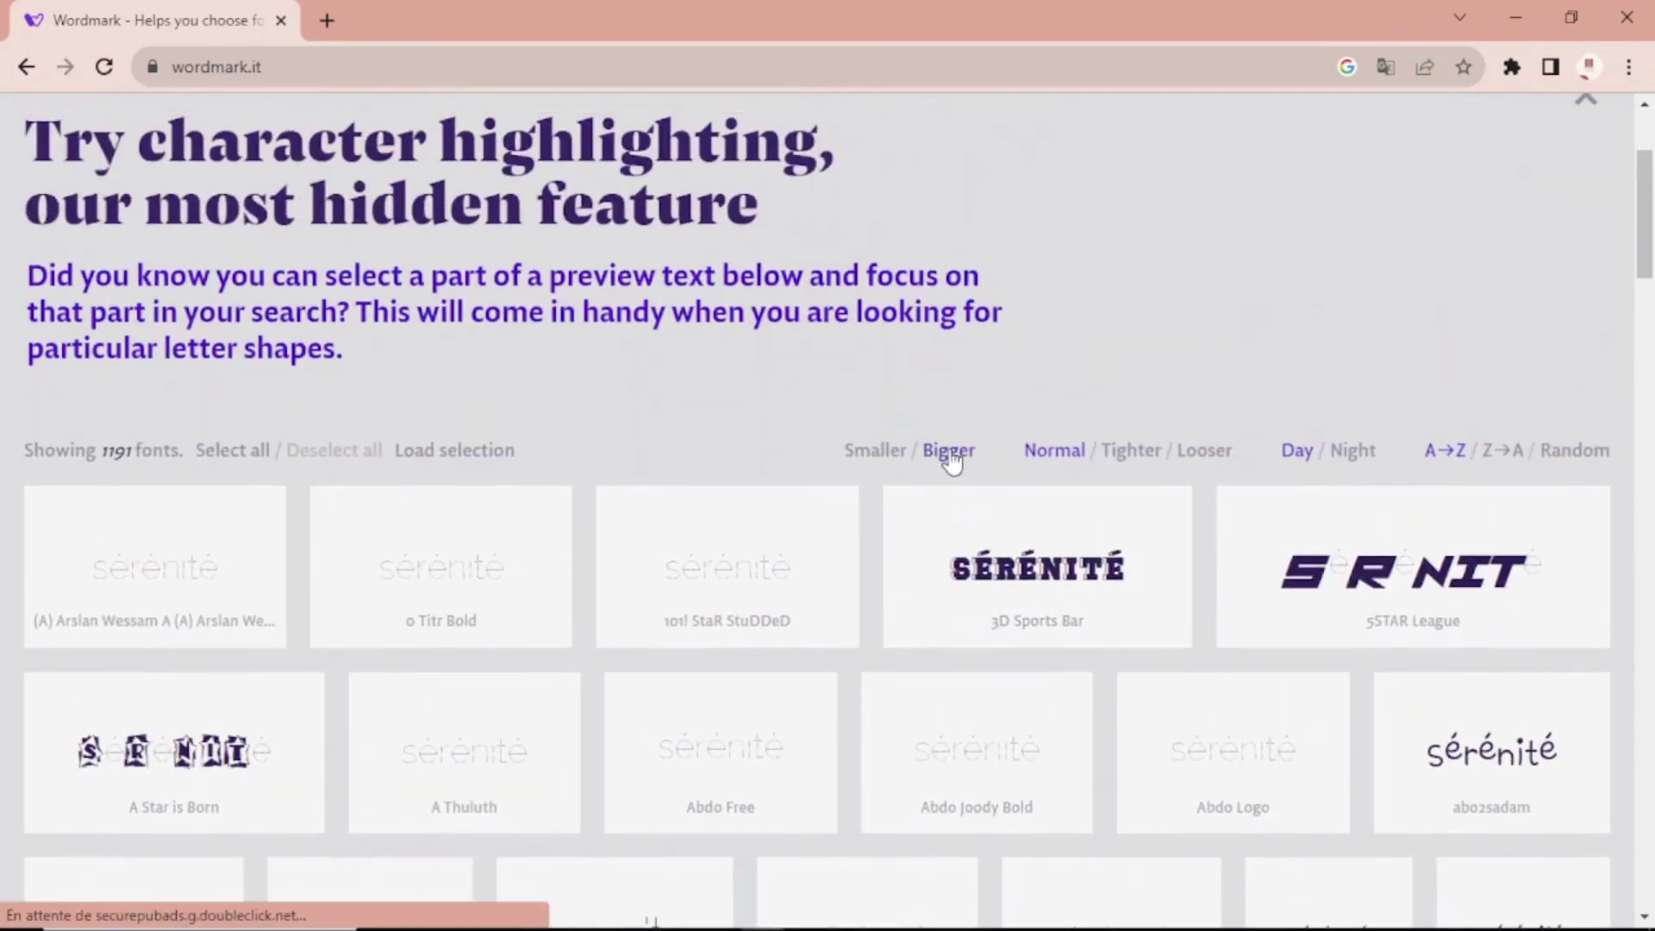
click(950, 453)
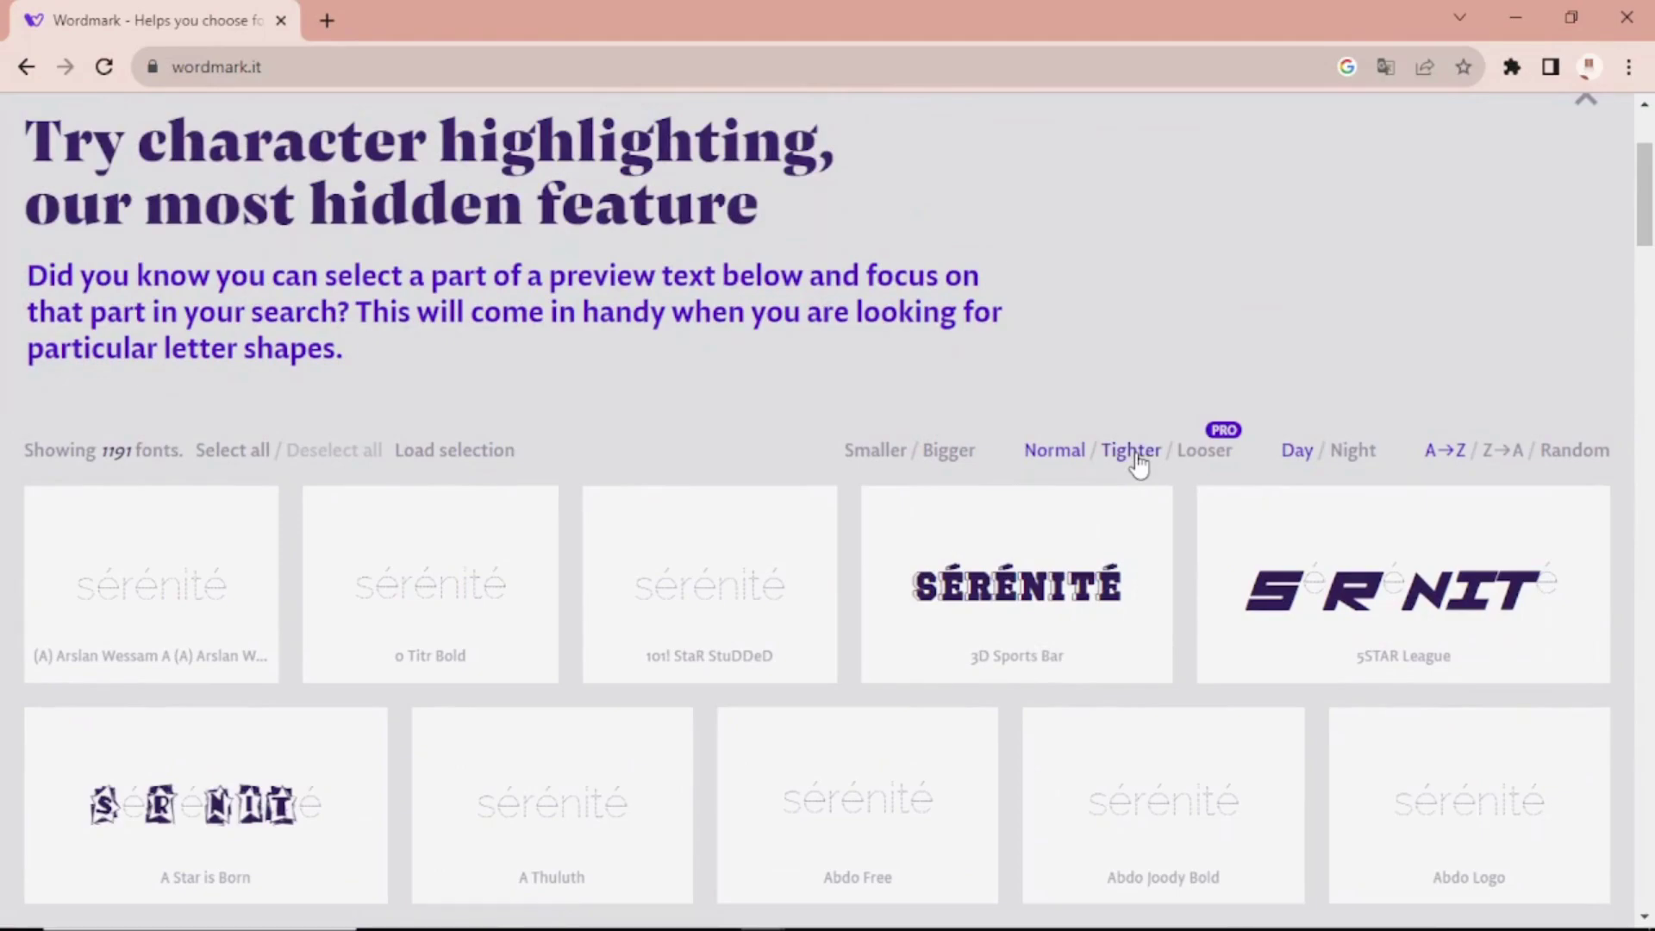
Step: Try the Tighter and Looser letter spacing on the previews, and dismiss the Pro upgrade offer
click(1138, 463)
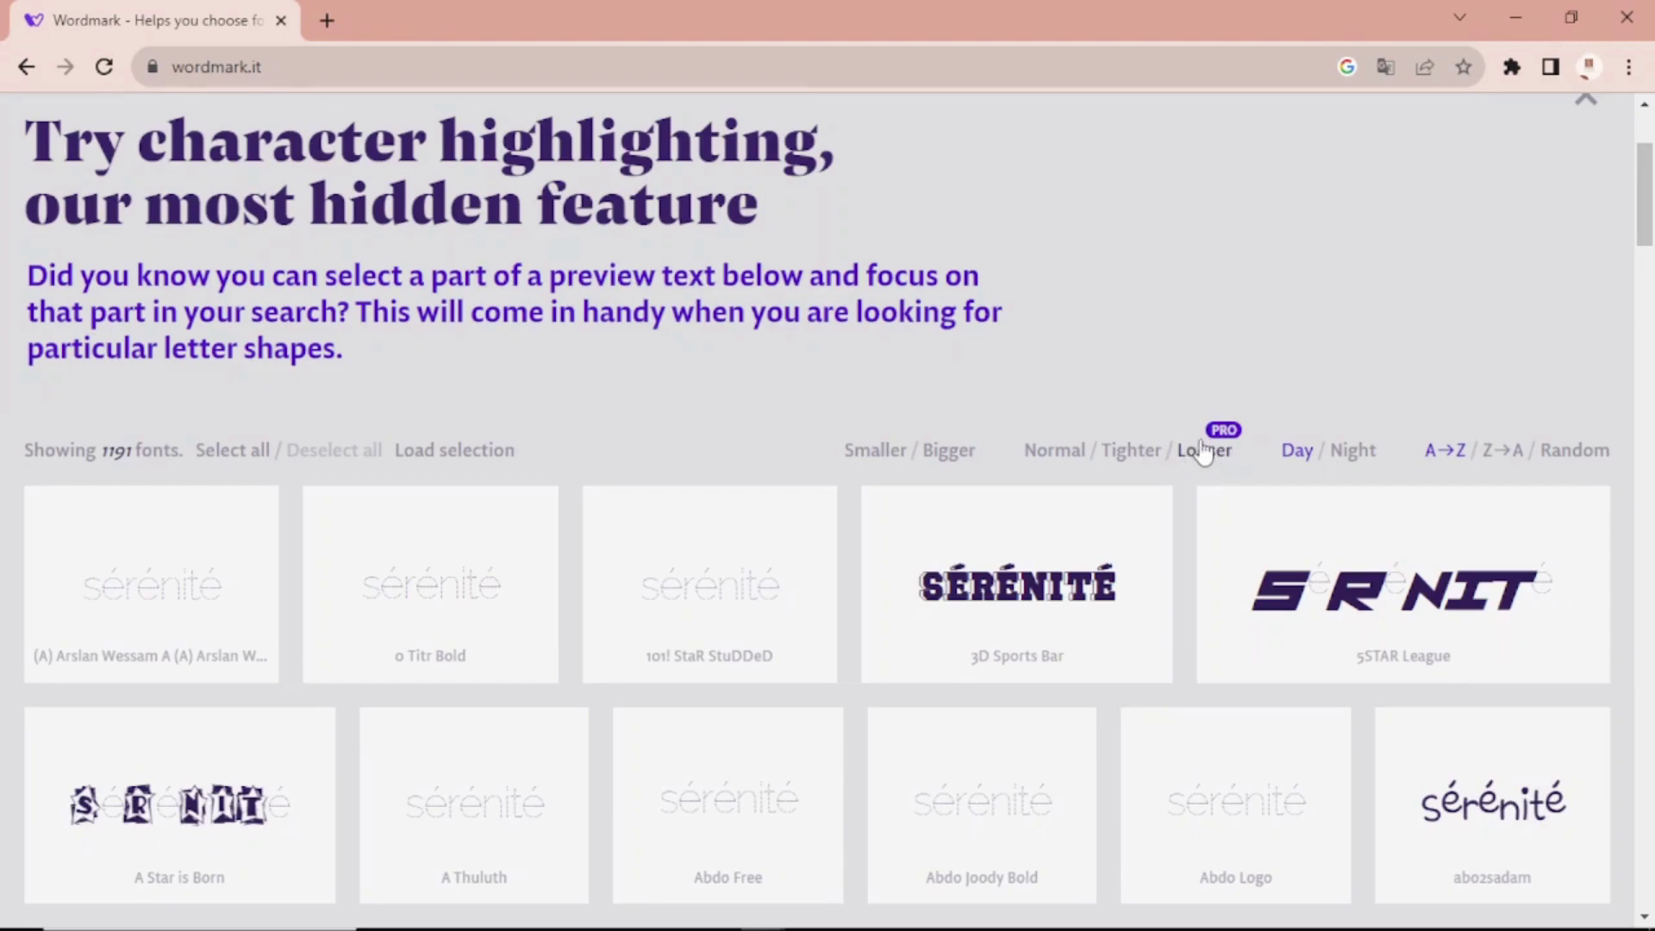
click(1233, 445)
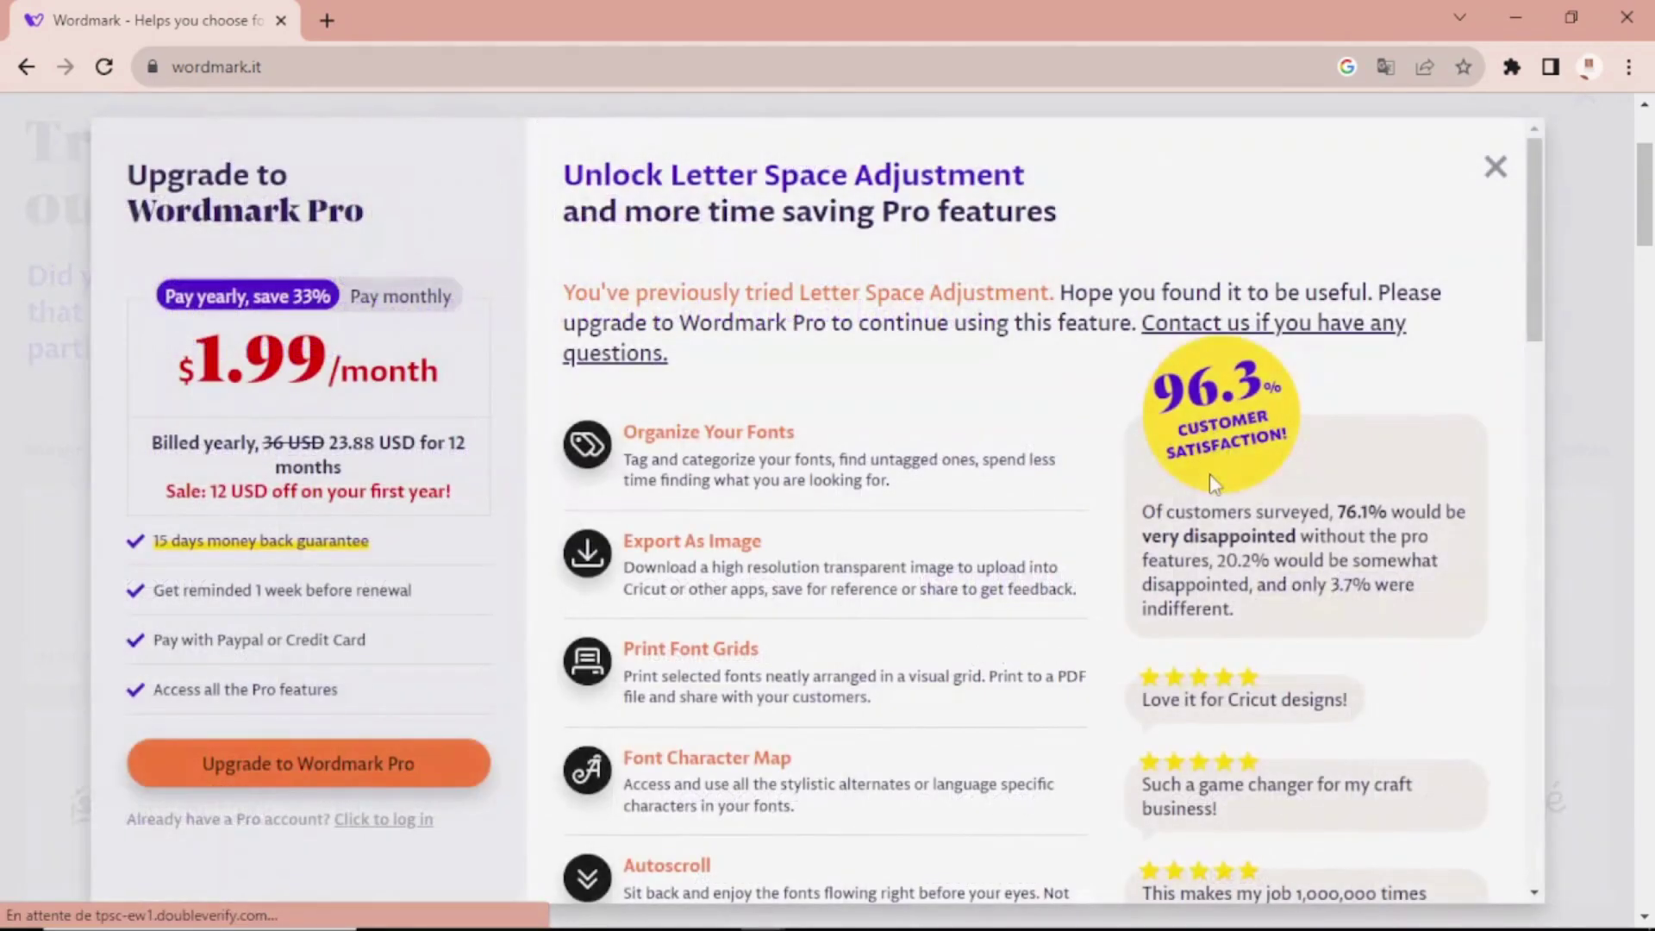
click(1497, 167)
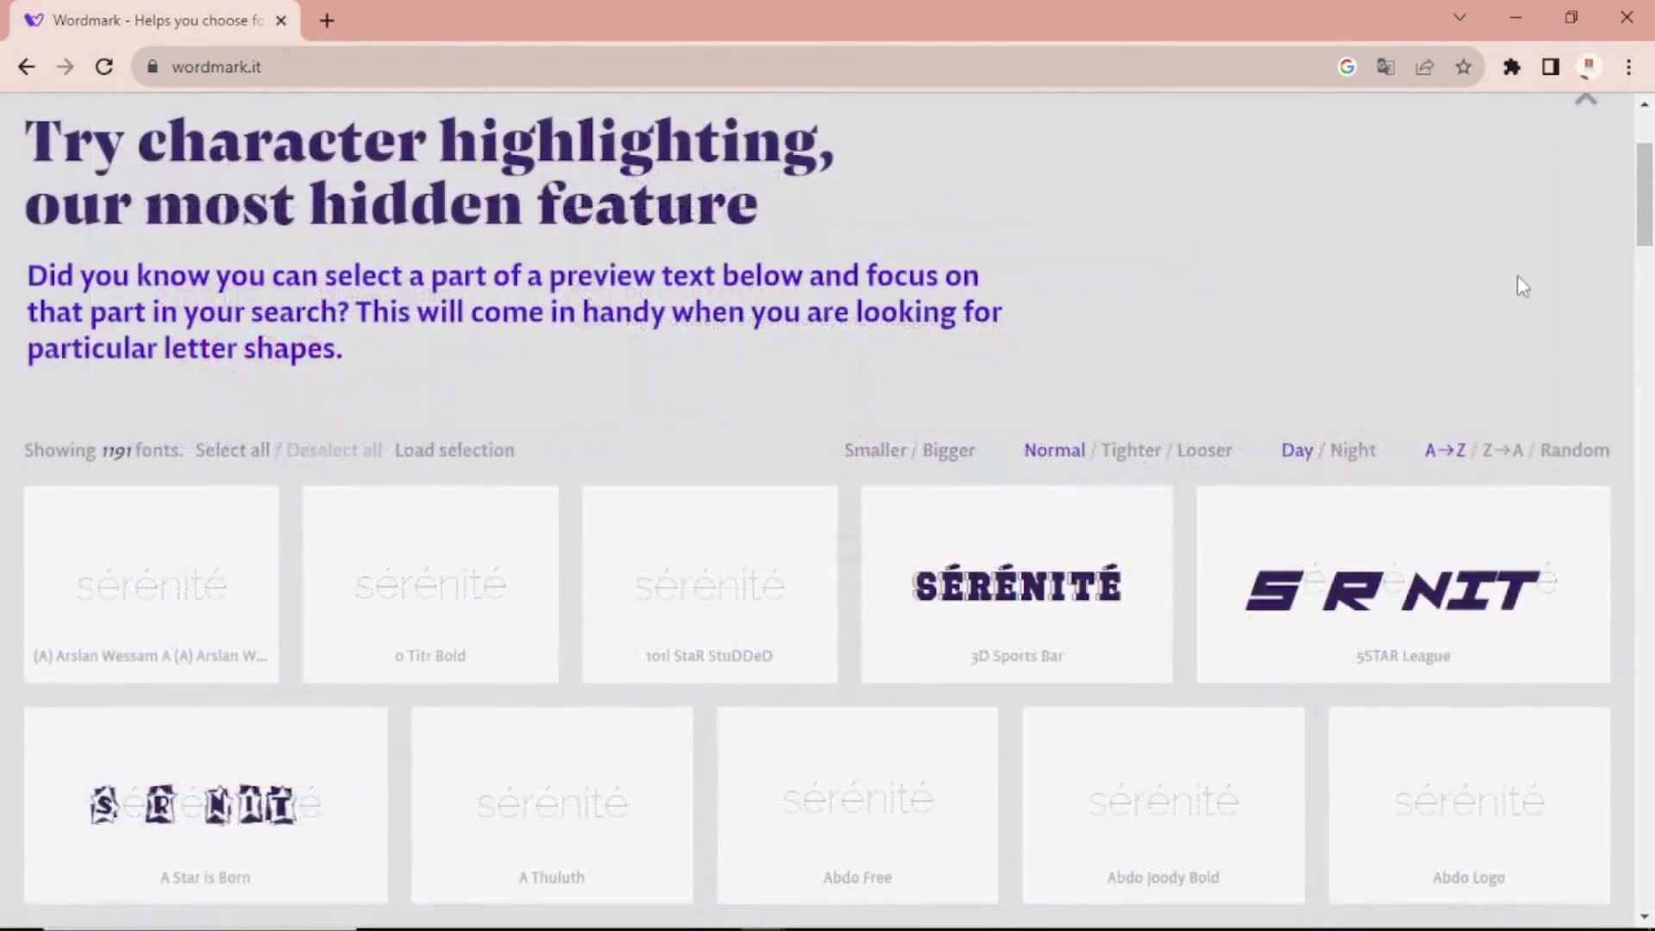
Step: Try the Night theme on the font previews, and dismiss the Pro upgrade offer
click(1360, 454)
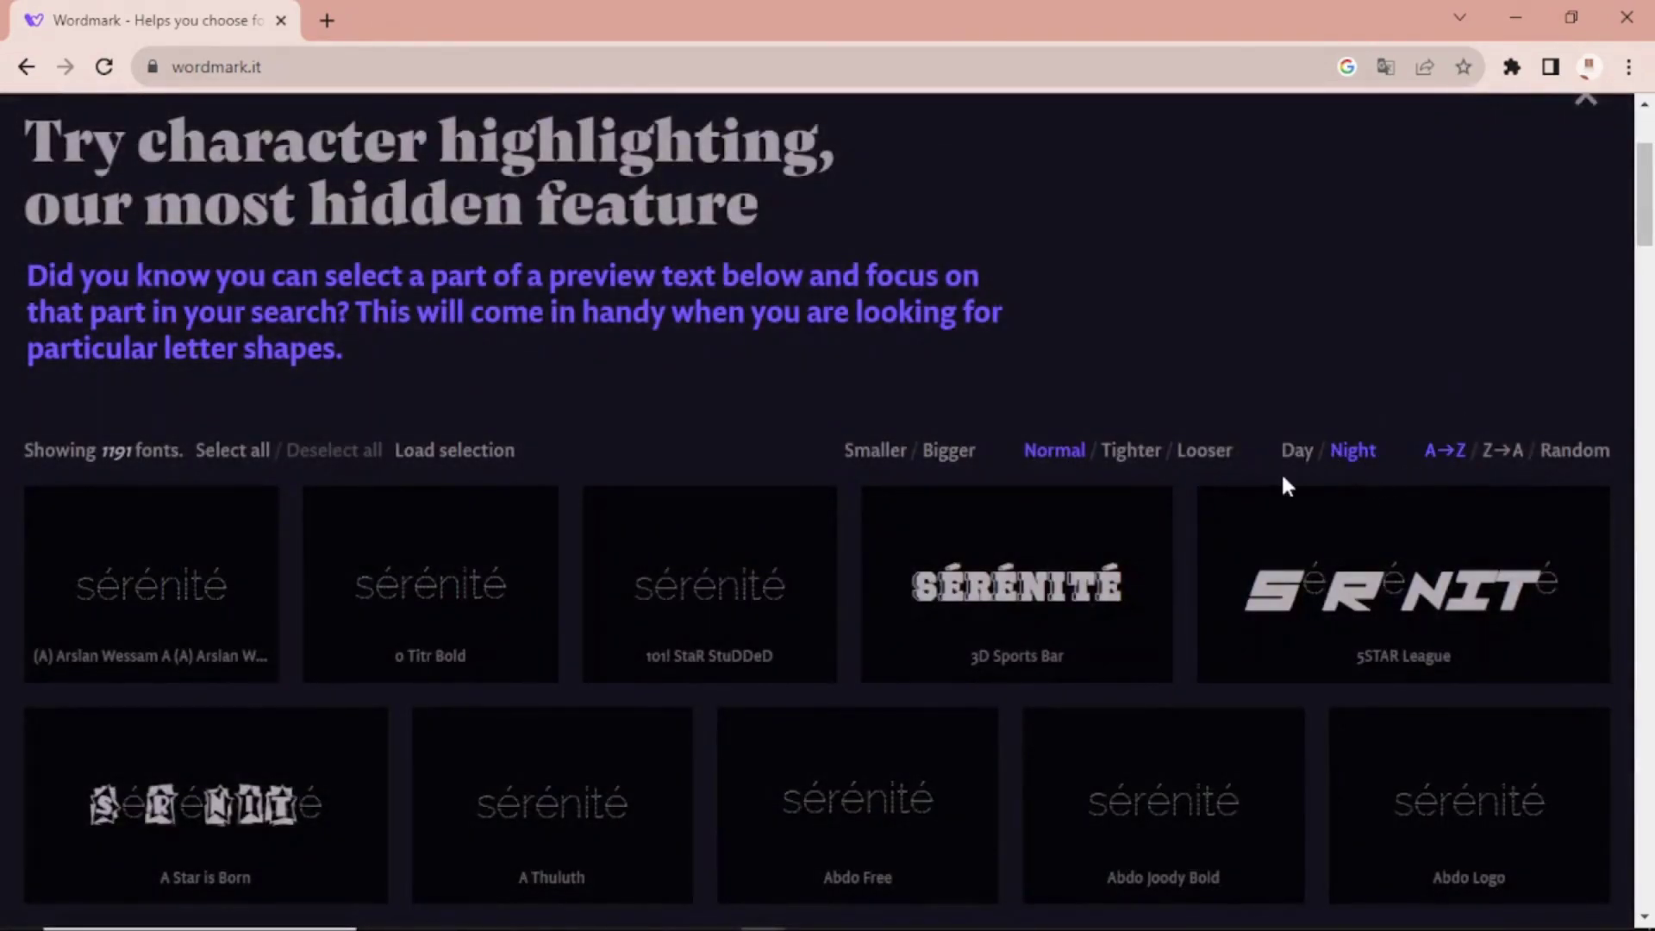
scroll(1393, 608, down, 7)
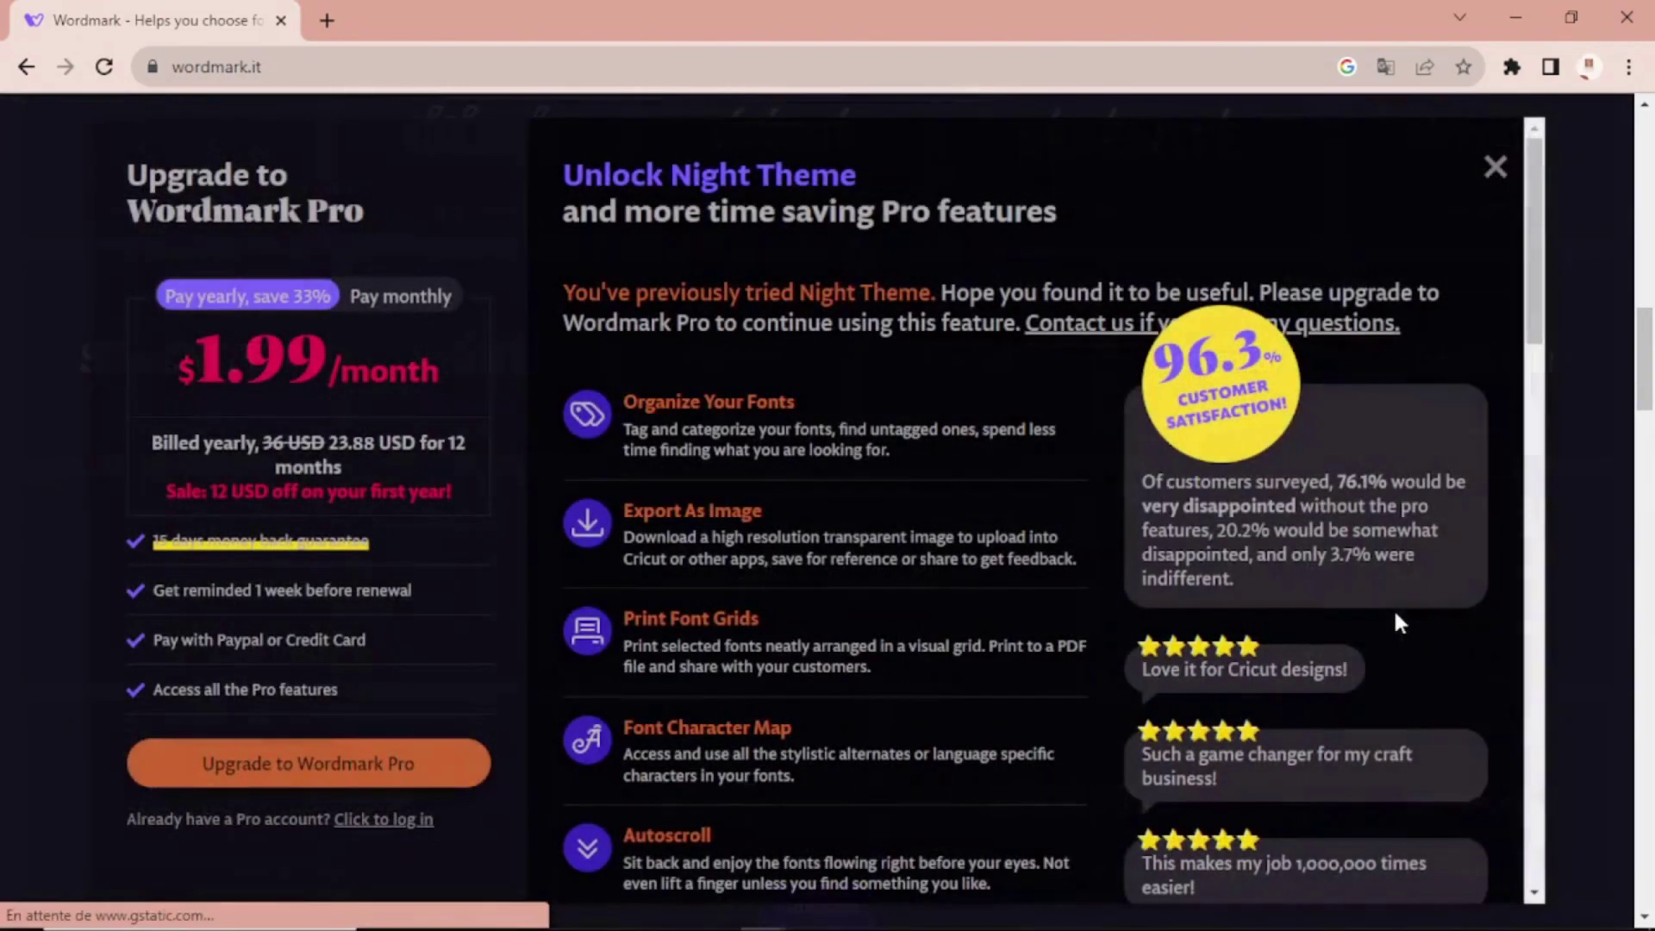
click(1496, 166)
scroll(1363, 391, up, 5)
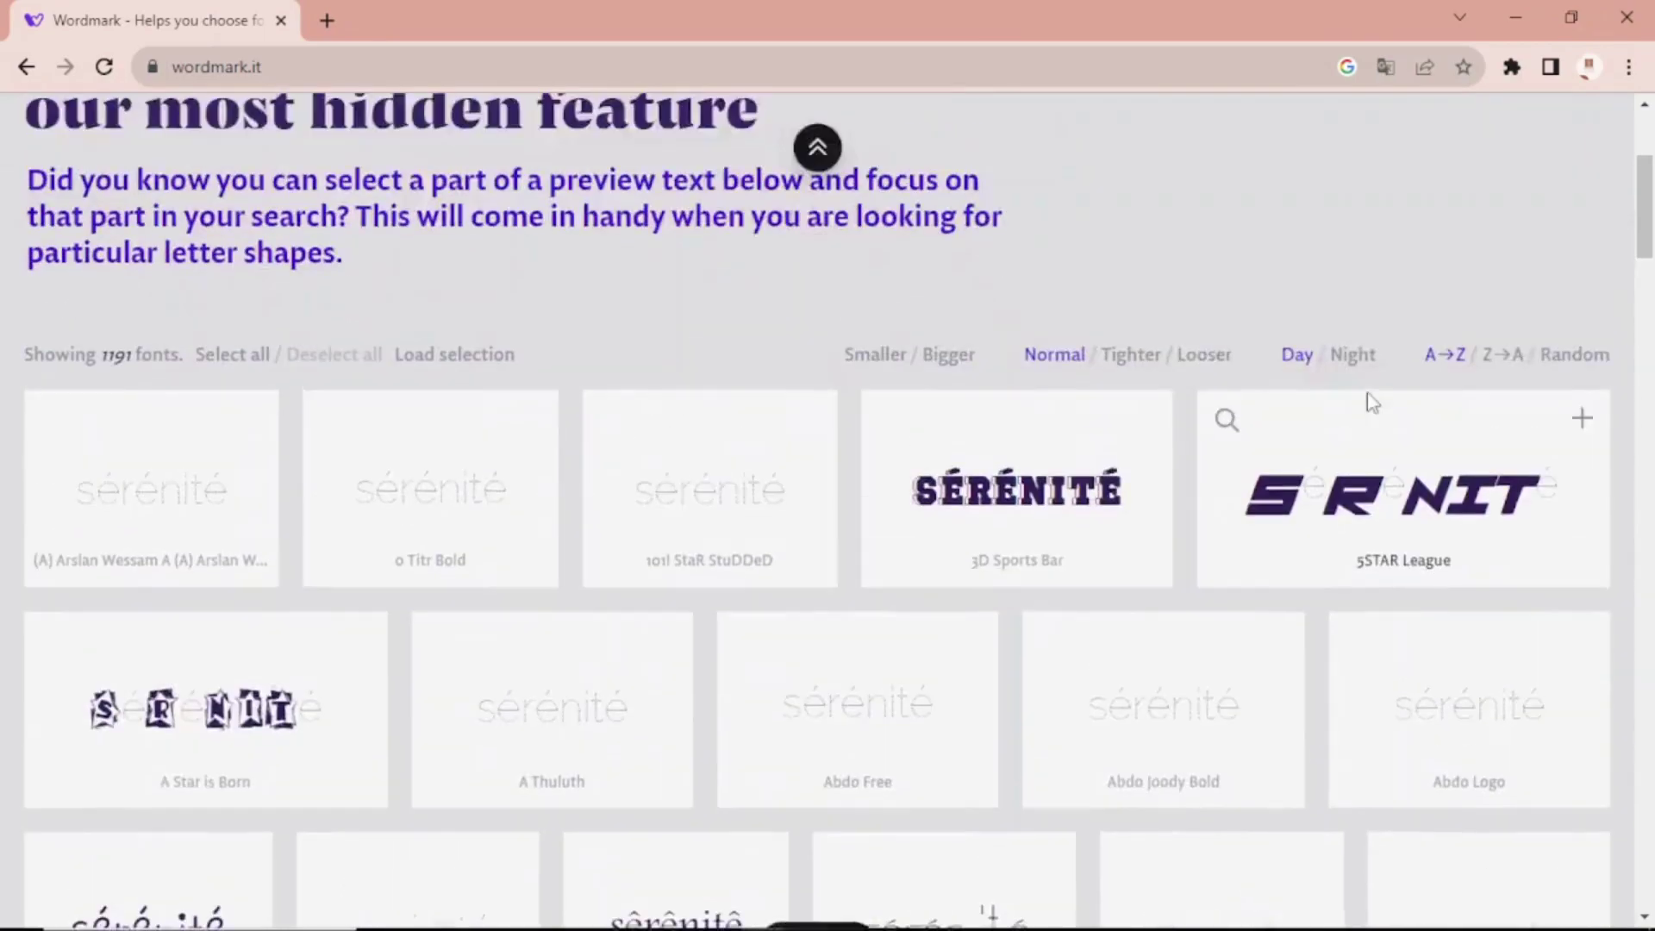
Step: Look through the Wordmark font previews beginning with A, checking how each font renders the accented letters of "sérénité"
scroll(1368, 400, up, 3)
scroll(1367, 400, down, 3)
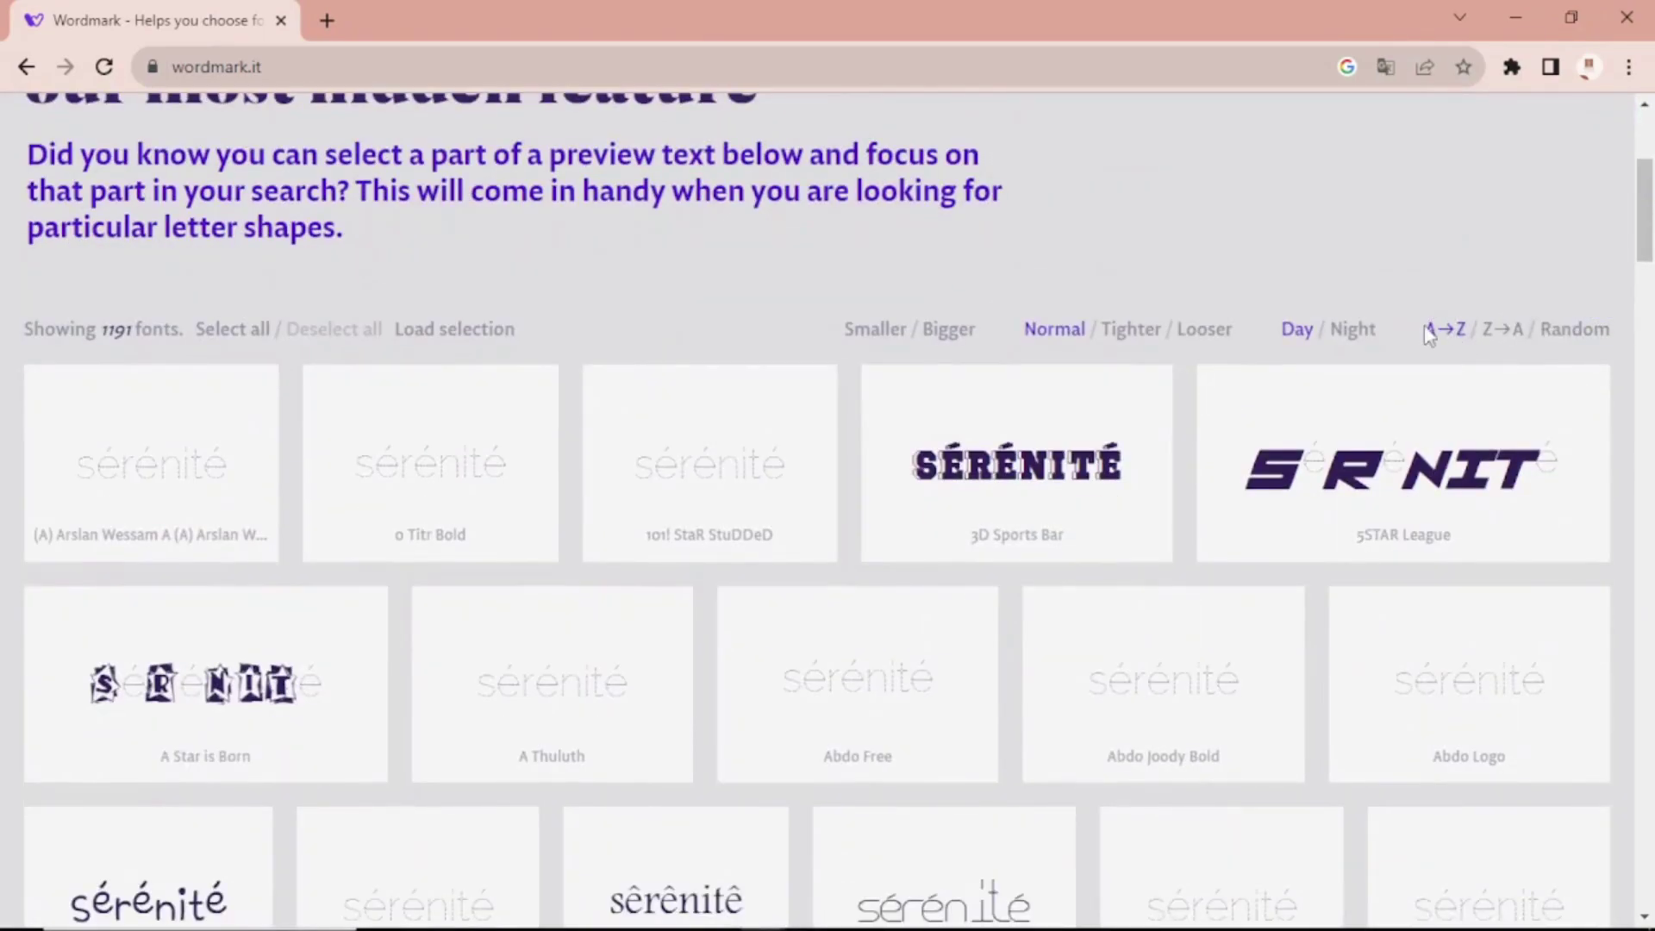
scroll(1489, 359, down, 10)
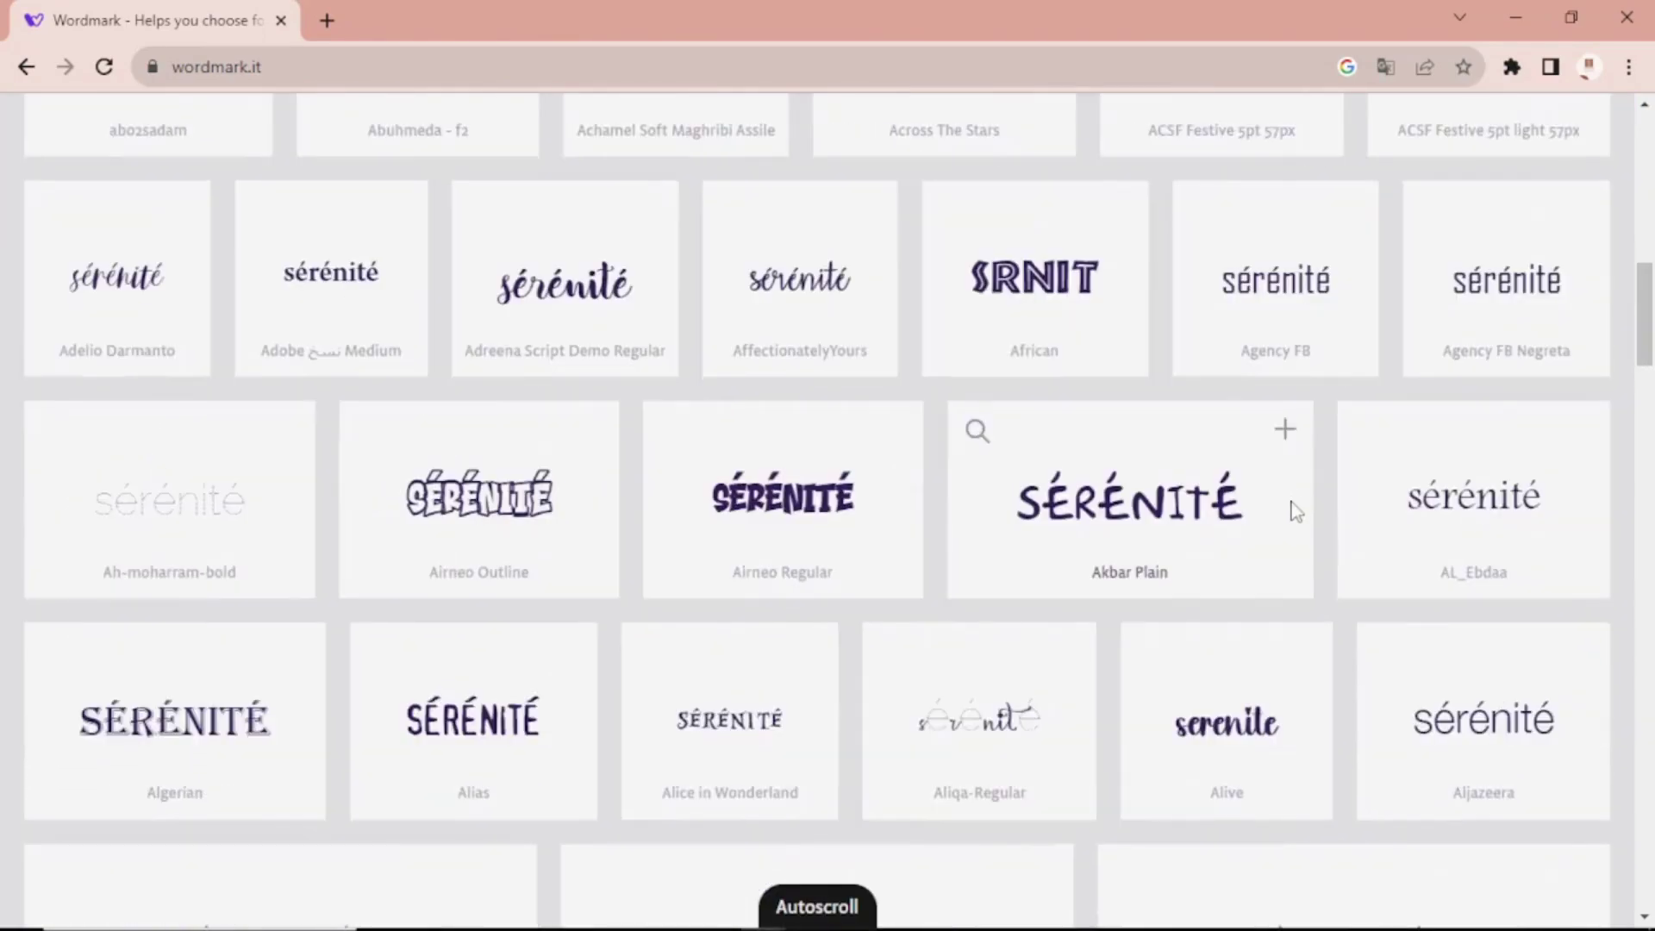
scroll(1296, 509, down, 3)
scroll(1296, 513, up, 3)
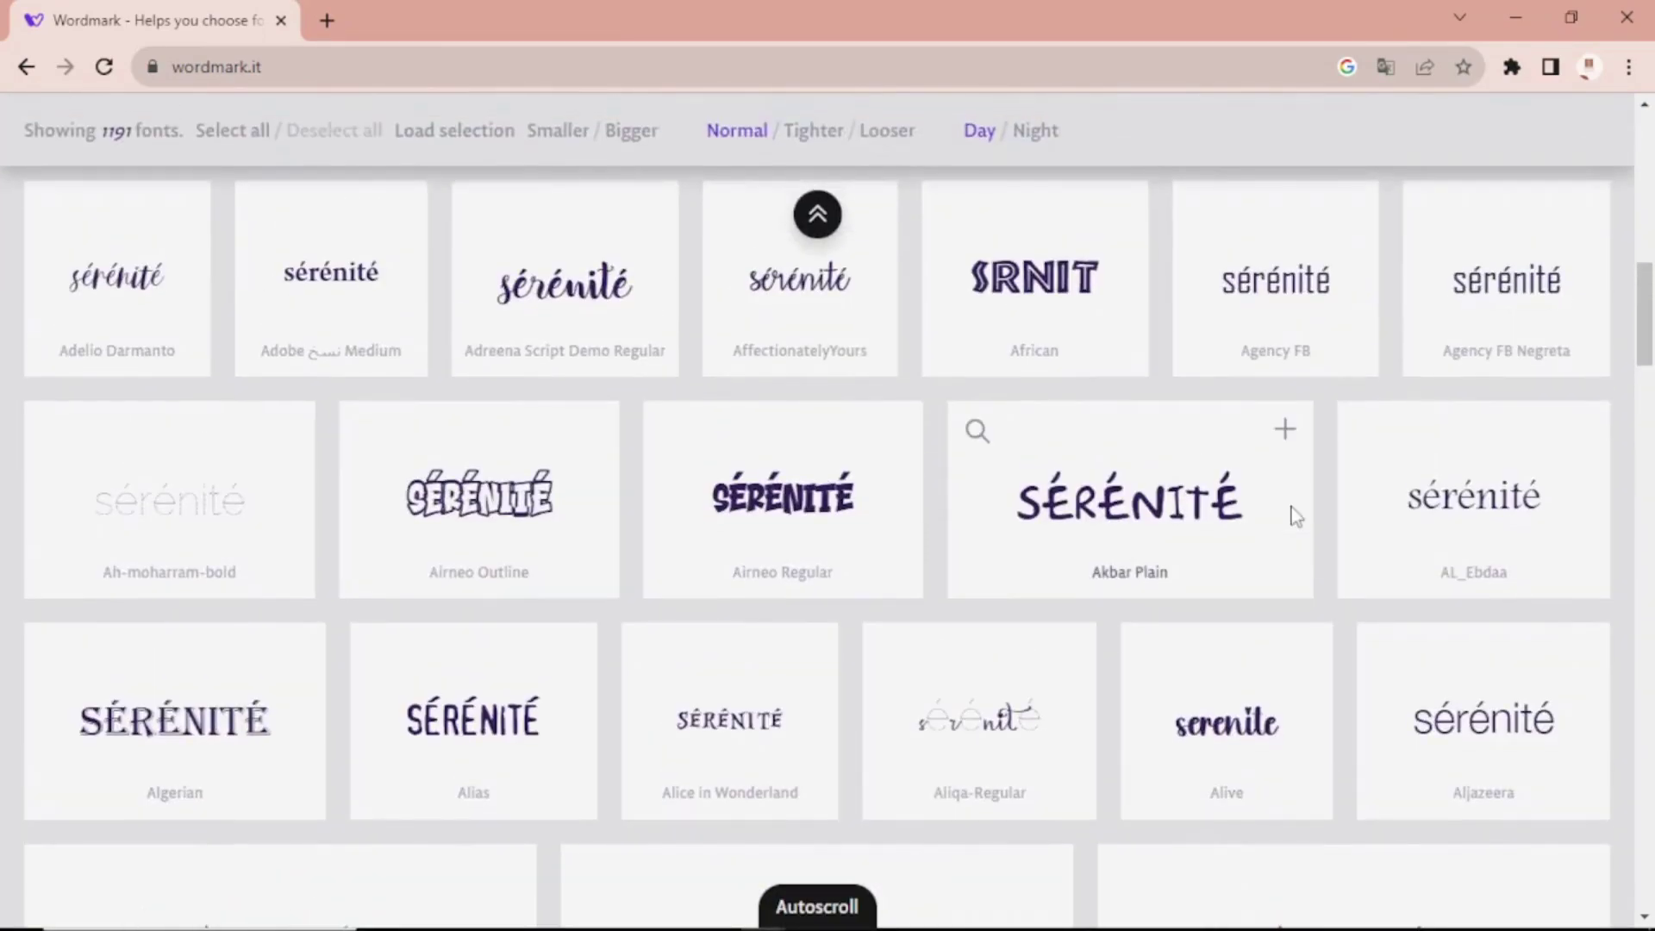
scroll(1295, 516, down, 17)
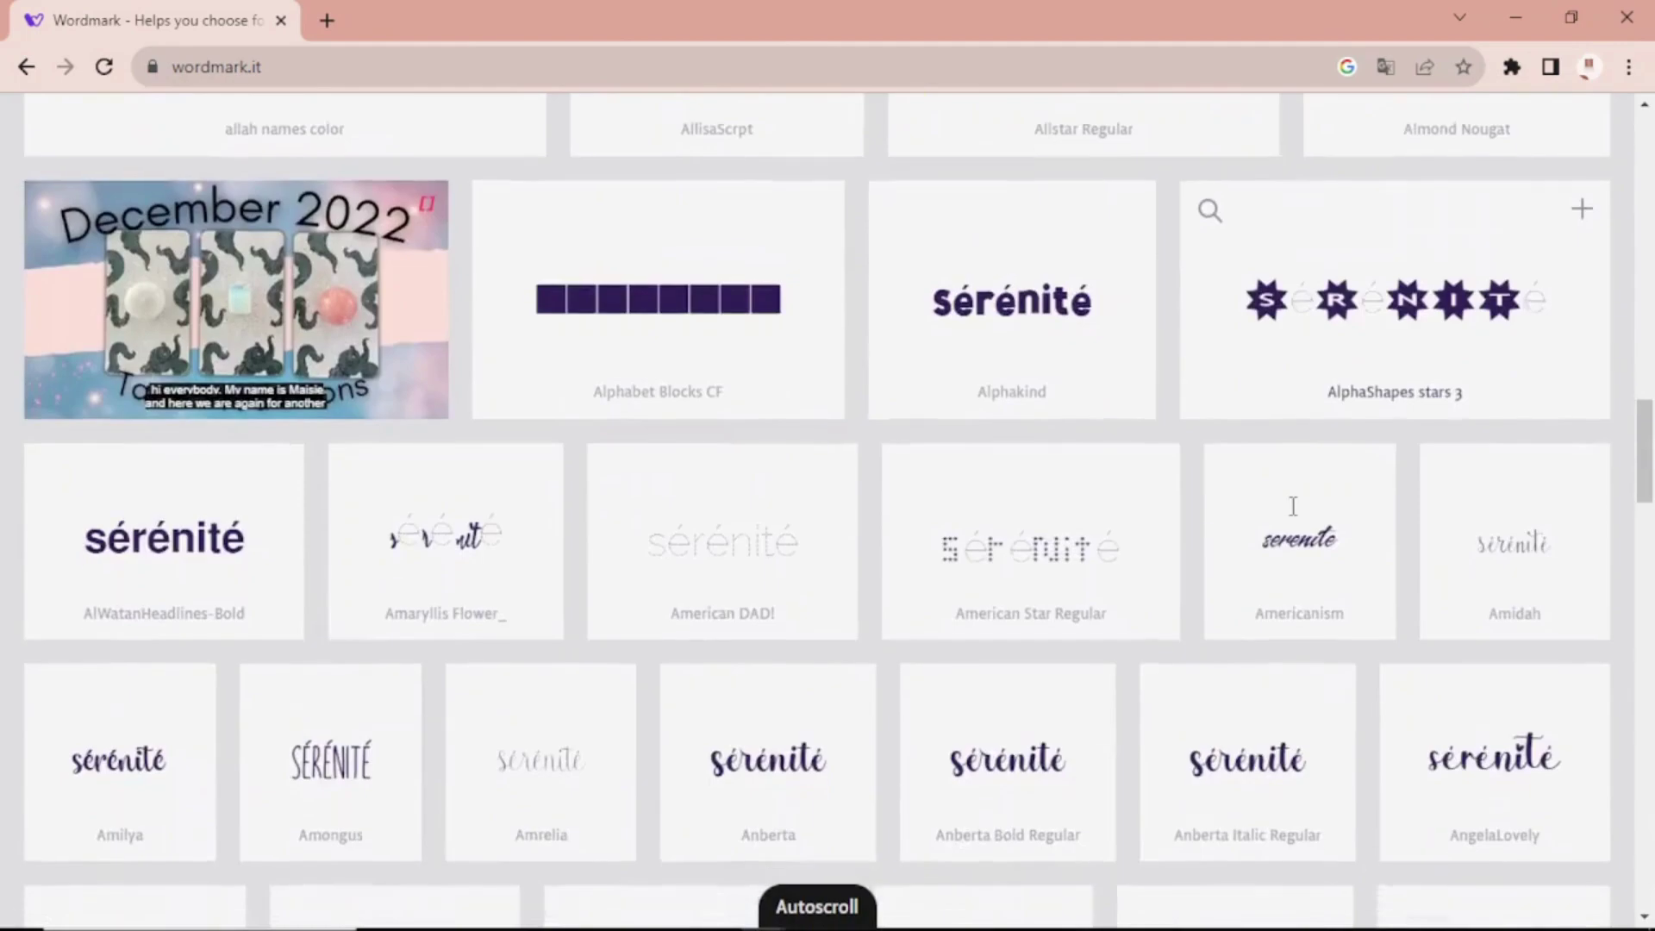
scroll(1293, 506, down, 14)
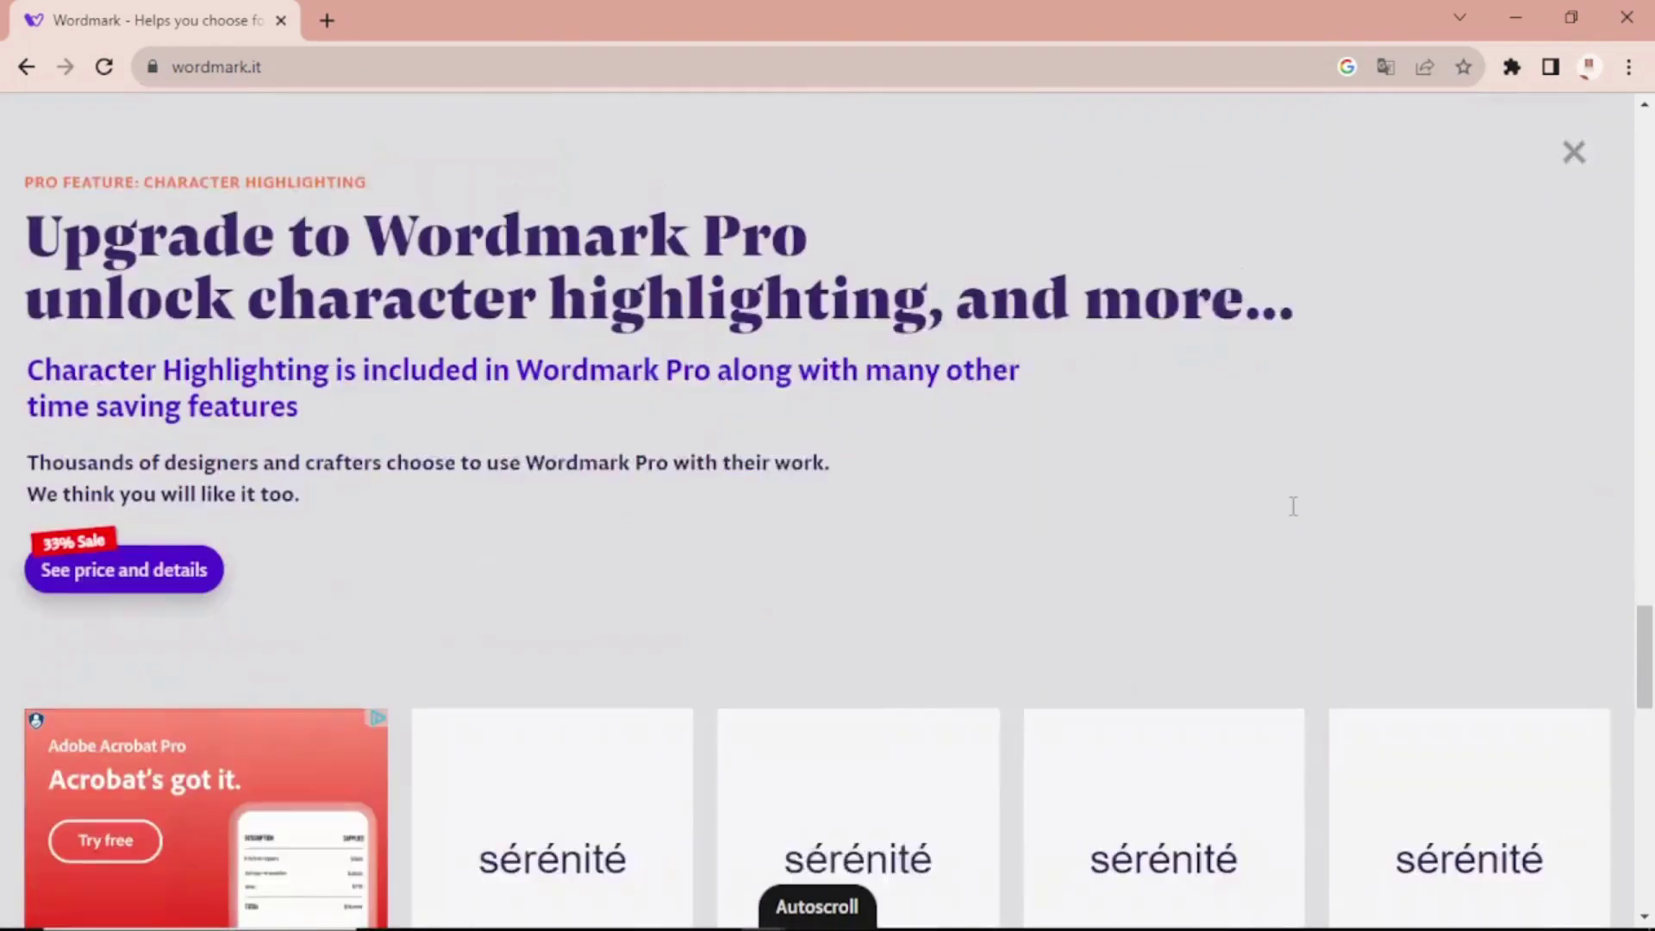
scroll(1289, 496, up, 2)
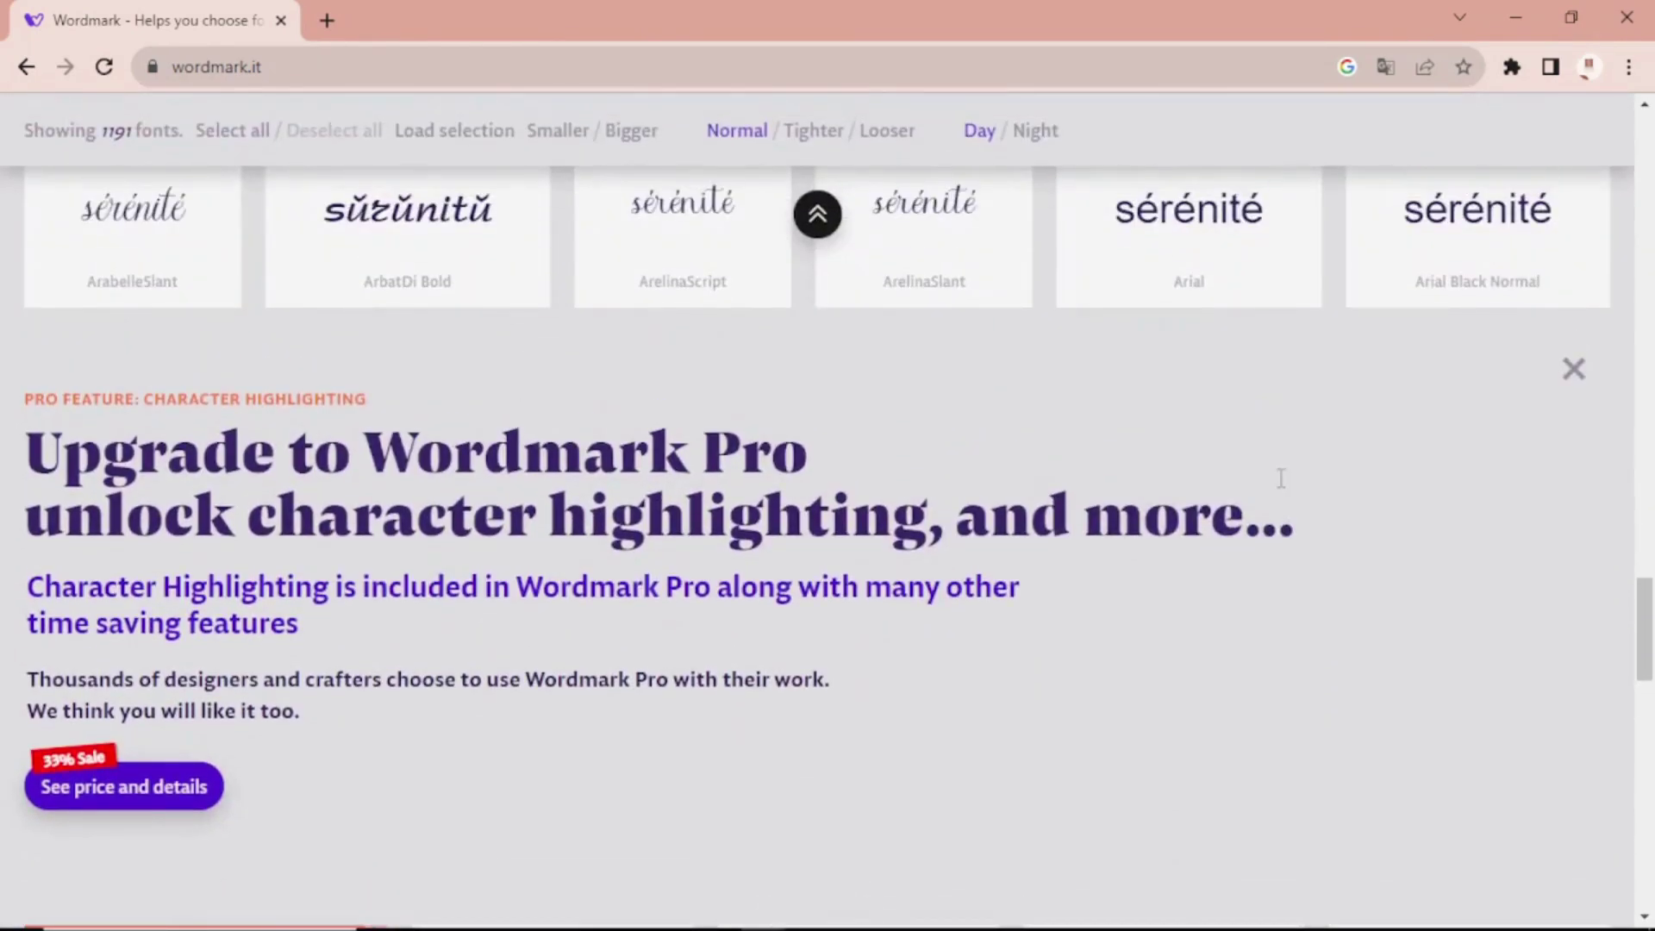
scroll(1281, 479, down, 2)
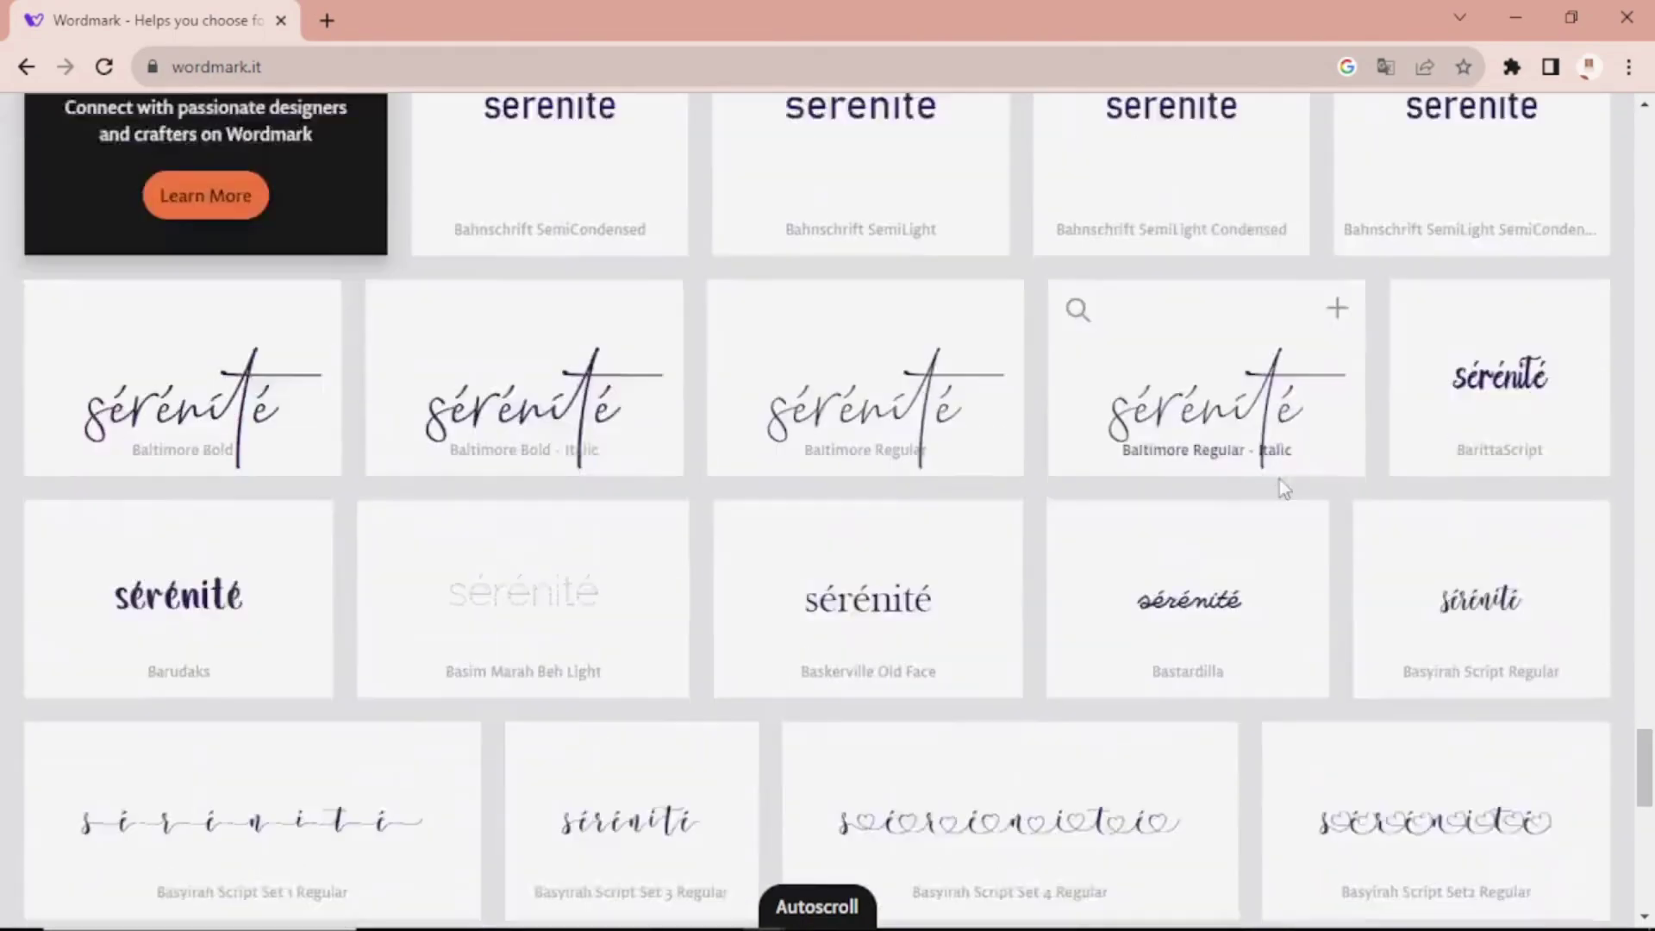
Step: Examine the font previews beginning with B, comparing fonts with complete accents against those with missing or substituted characters
scroll(1279, 479, up, 4)
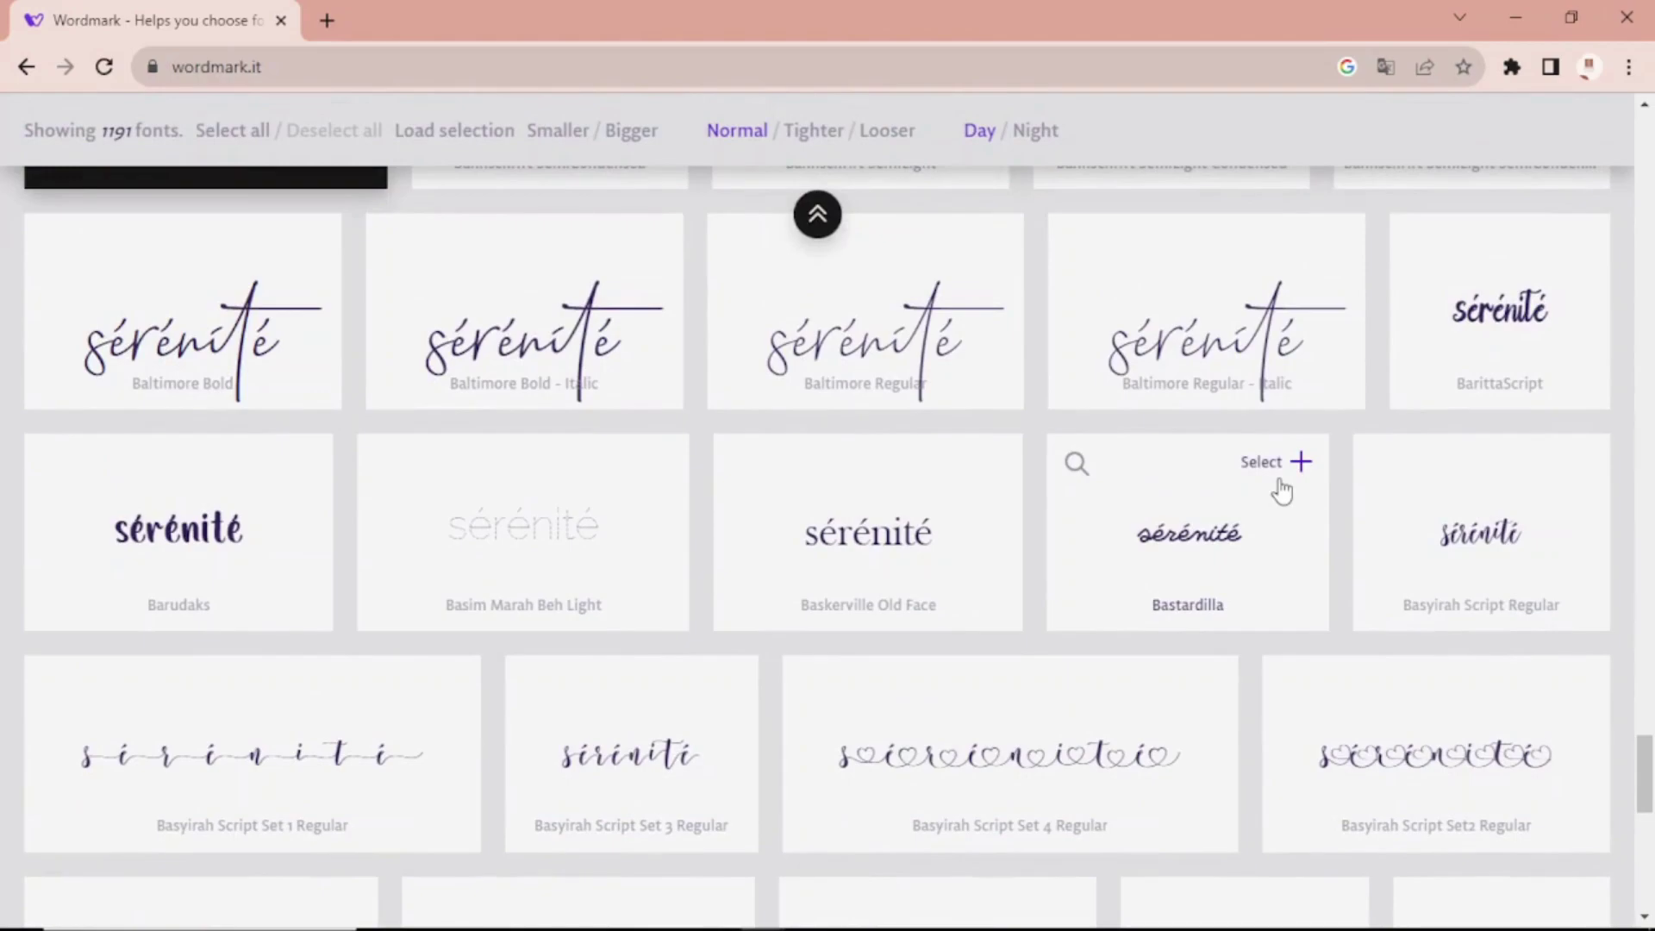
scroll(1282, 489, down, 6)
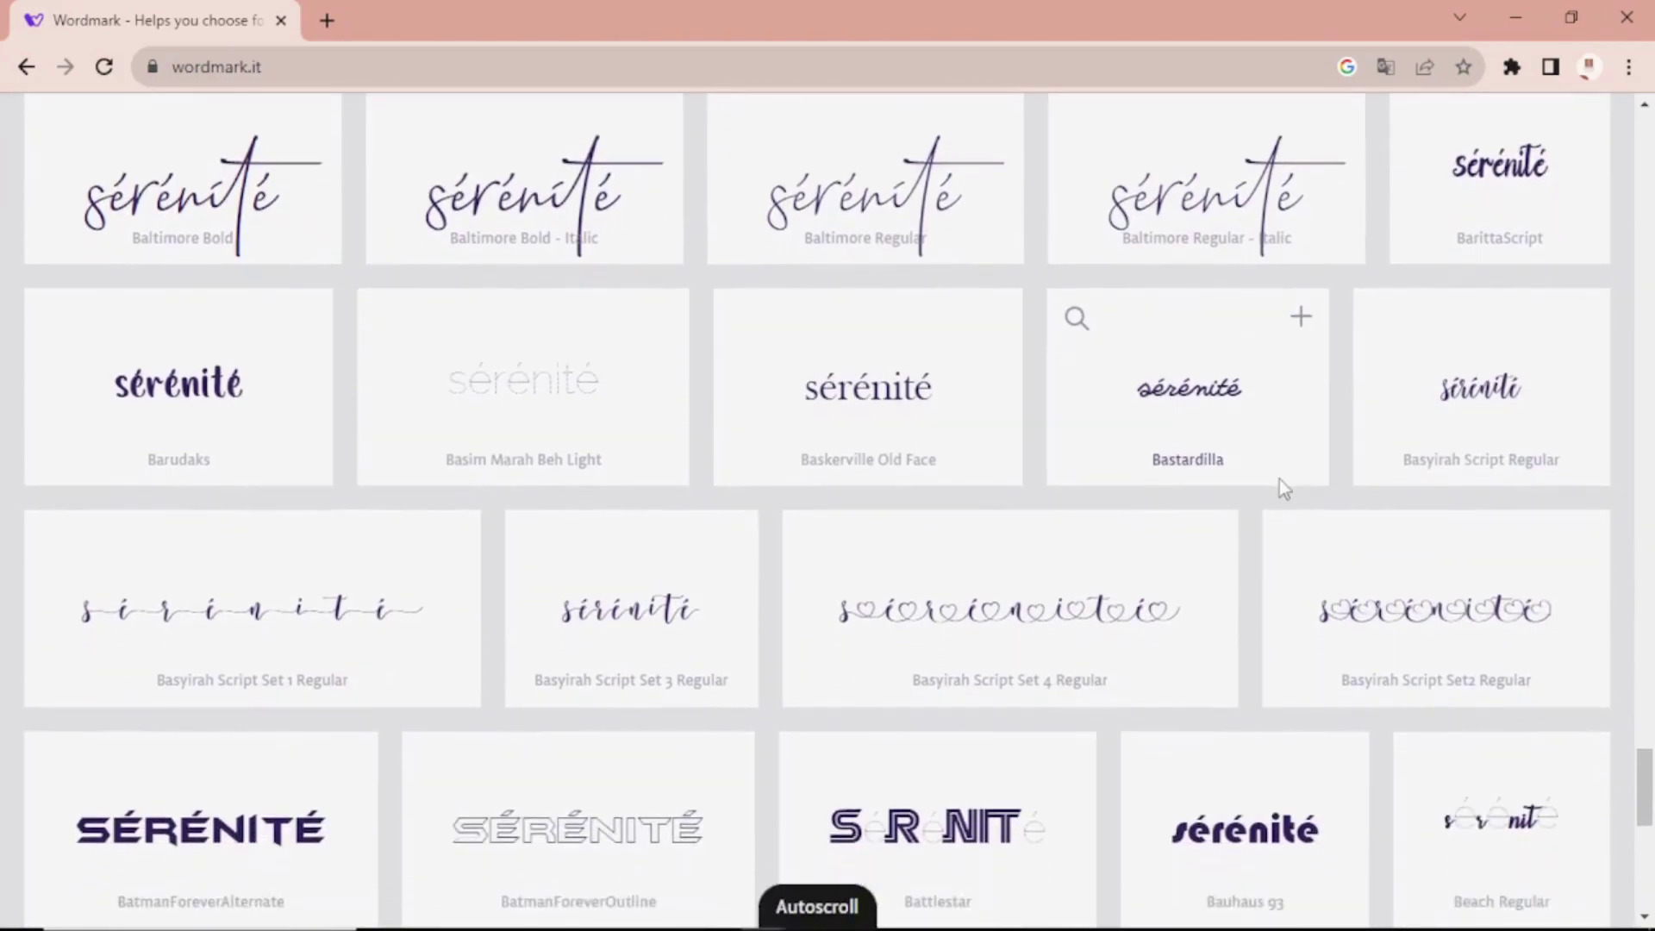
scroll(1280, 479, down, 2)
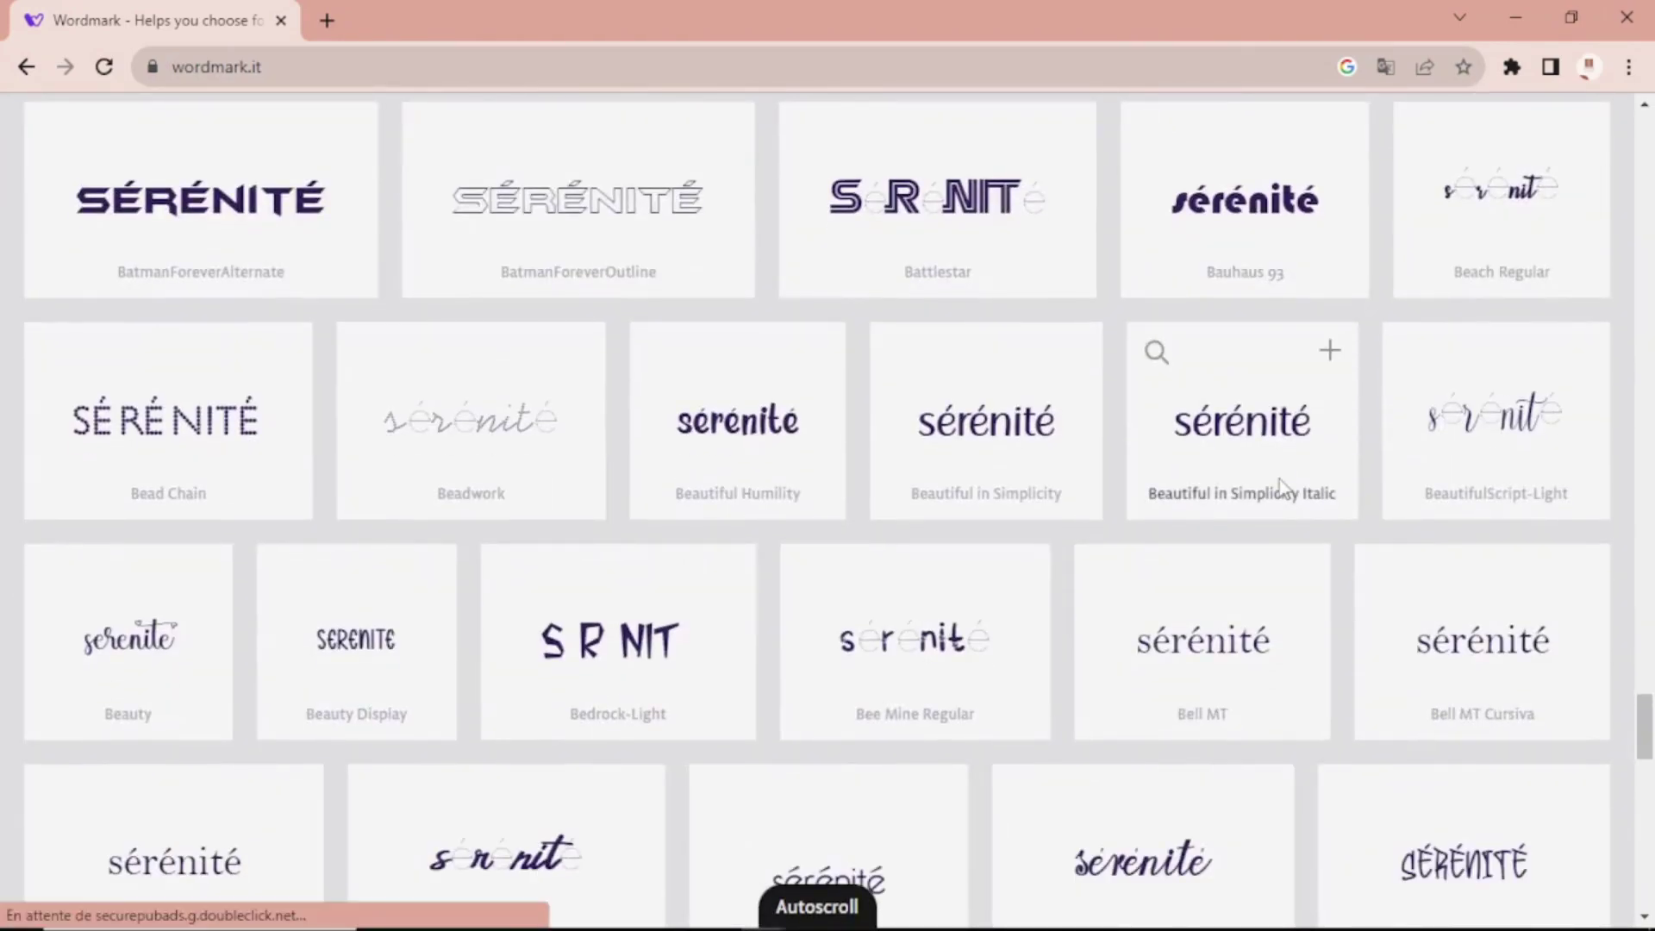
scroll(1121, 493, down, 7)
scroll(1120, 494, down, 8)
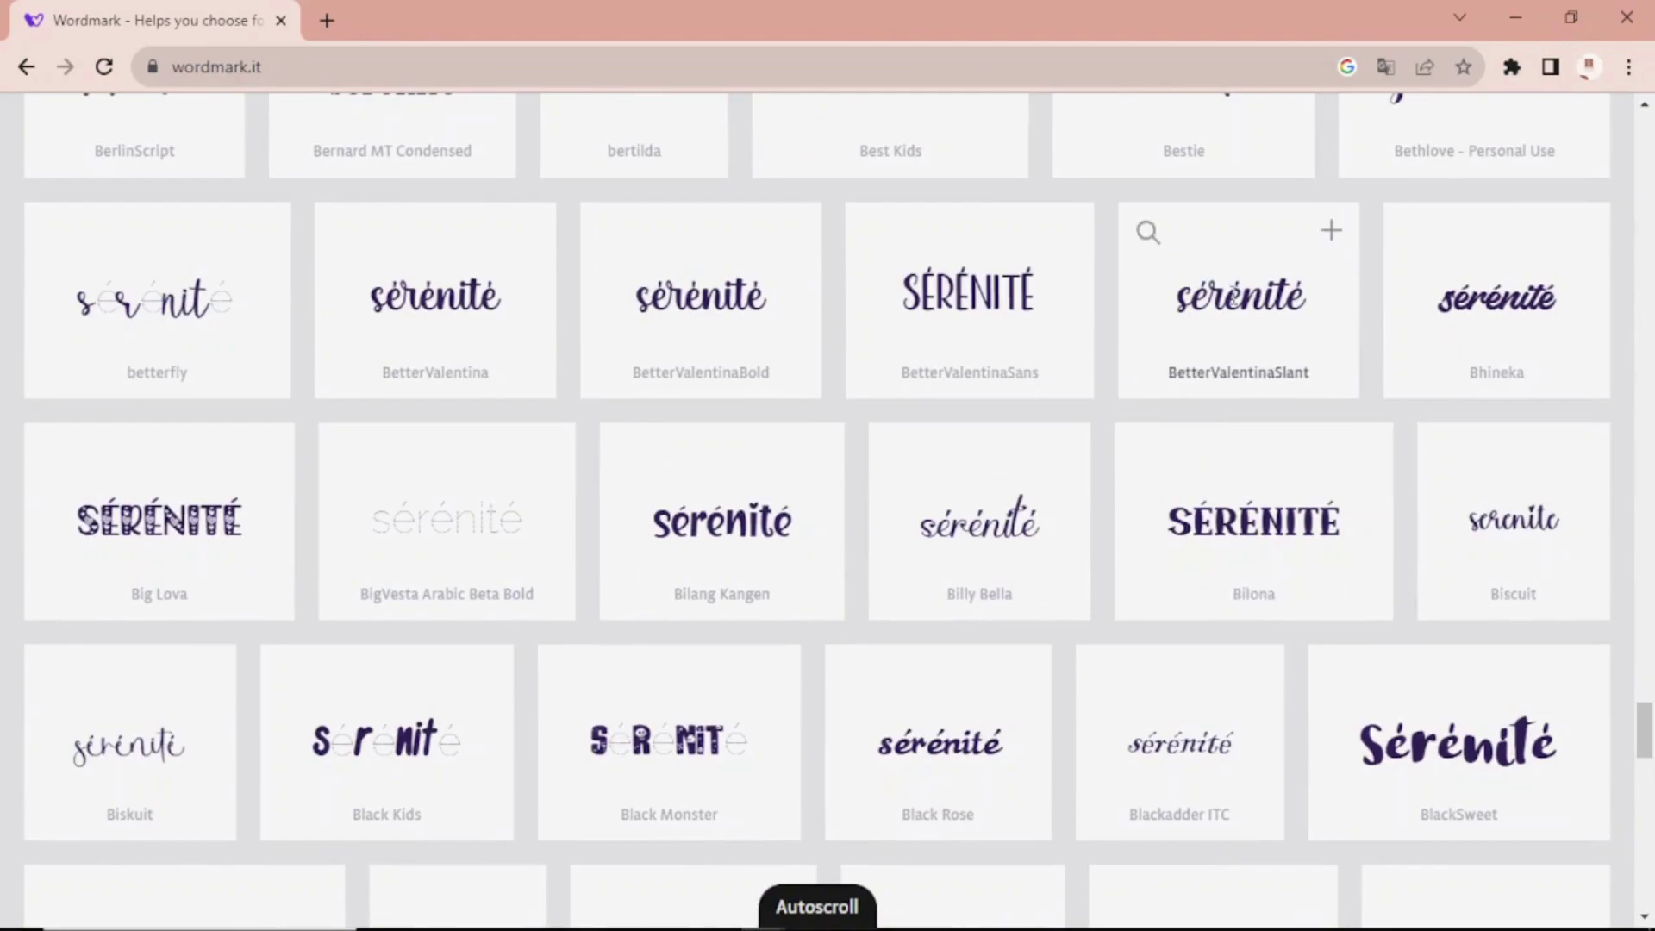
scroll(1289, 362, down, 3)
scroll(1291, 367, up, 3)
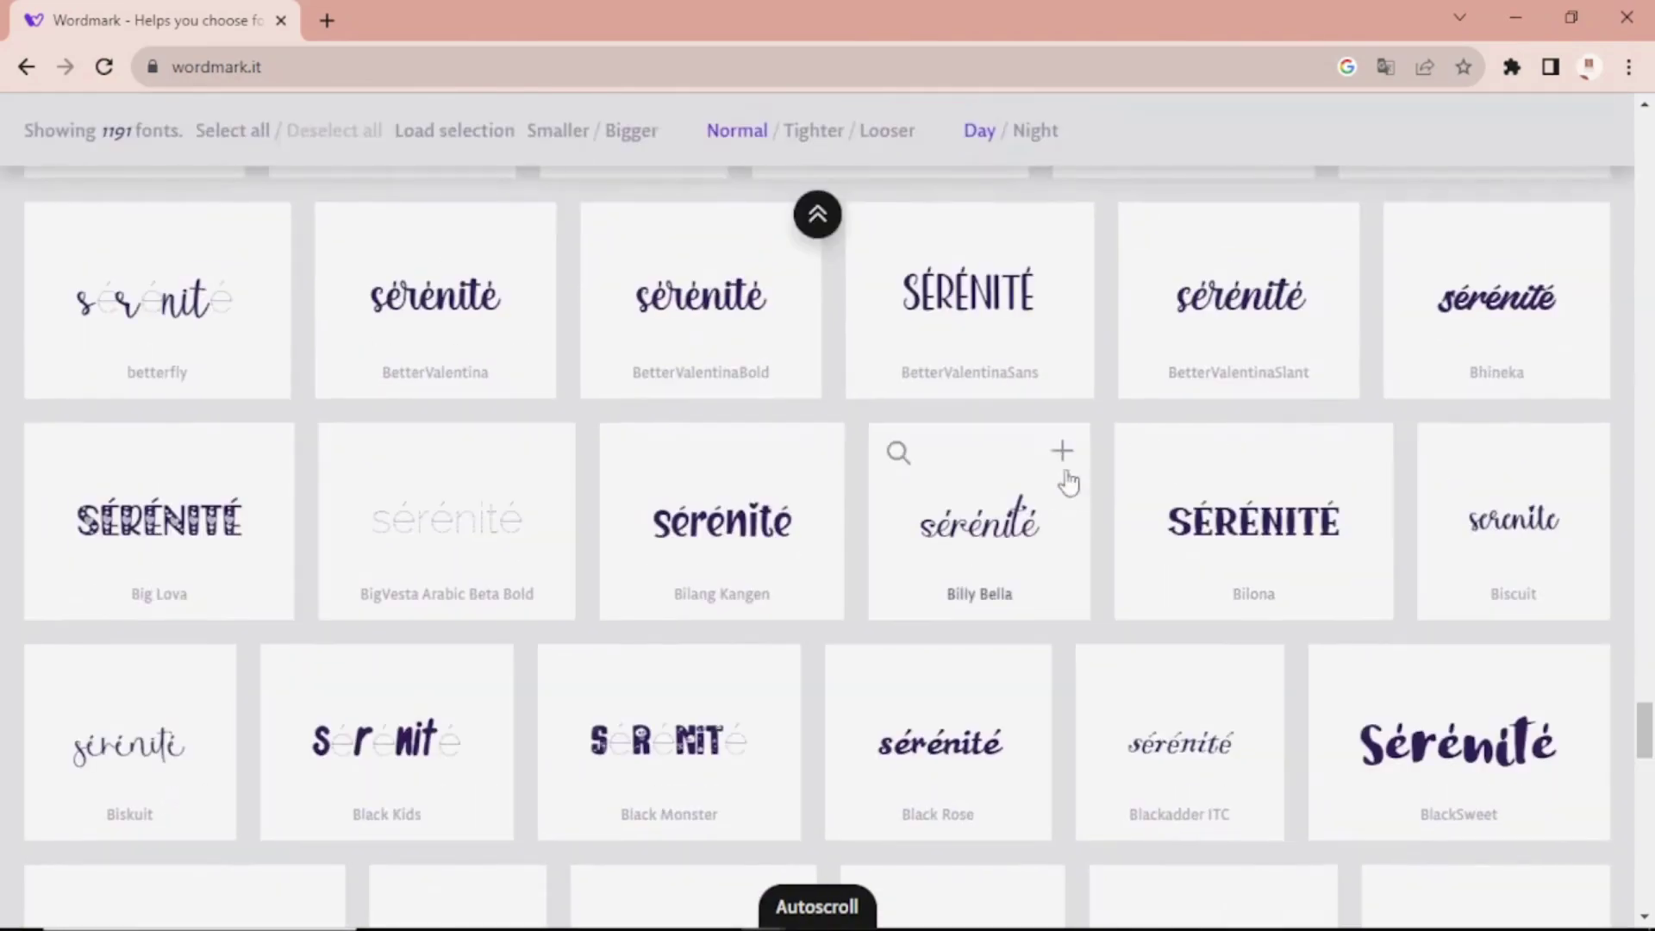
scroll(733, 413, down, 13)
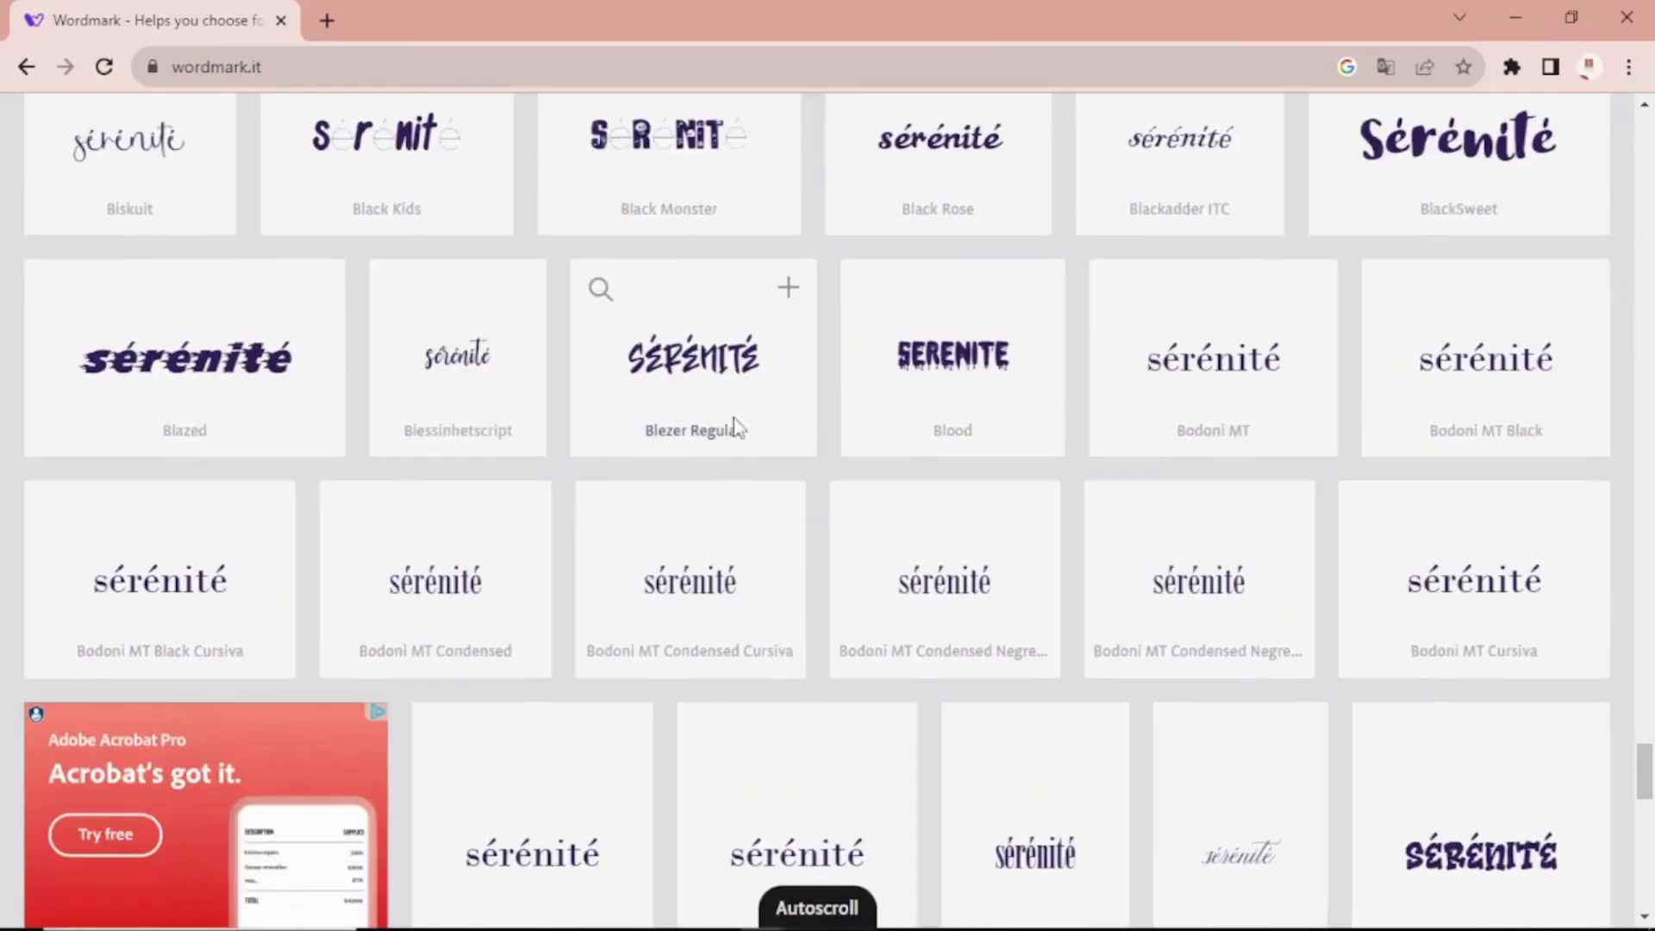
scroll(739, 434, down, 7)
scroll(876, 466, up, 2)
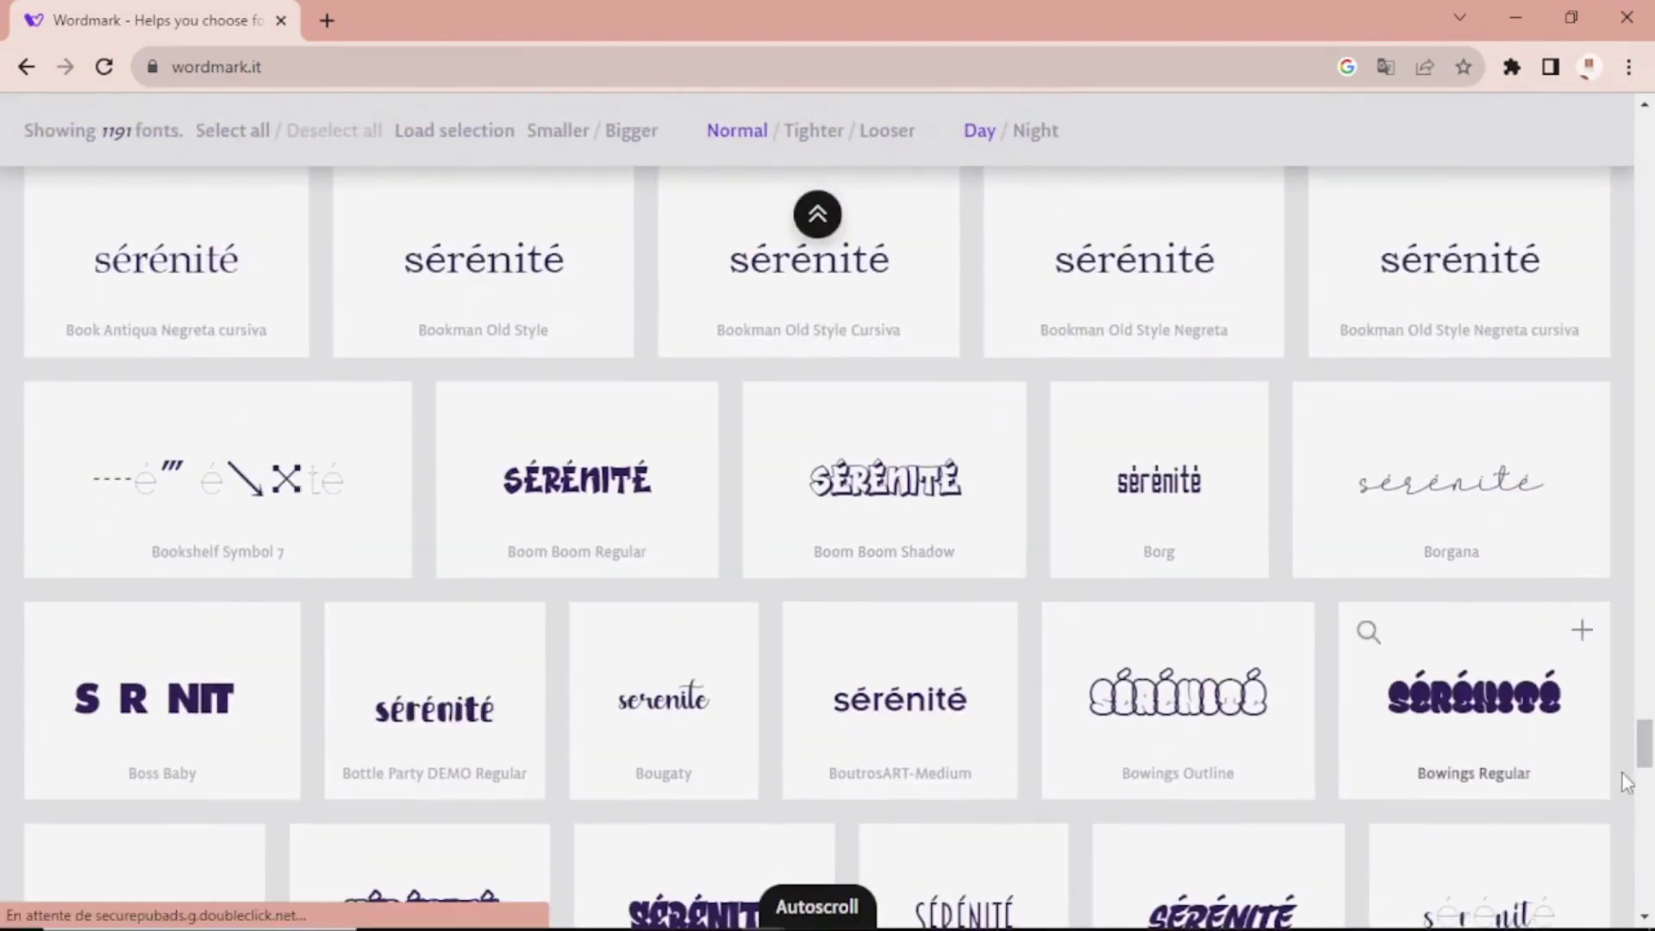
scroll(876, 603, down, 5)
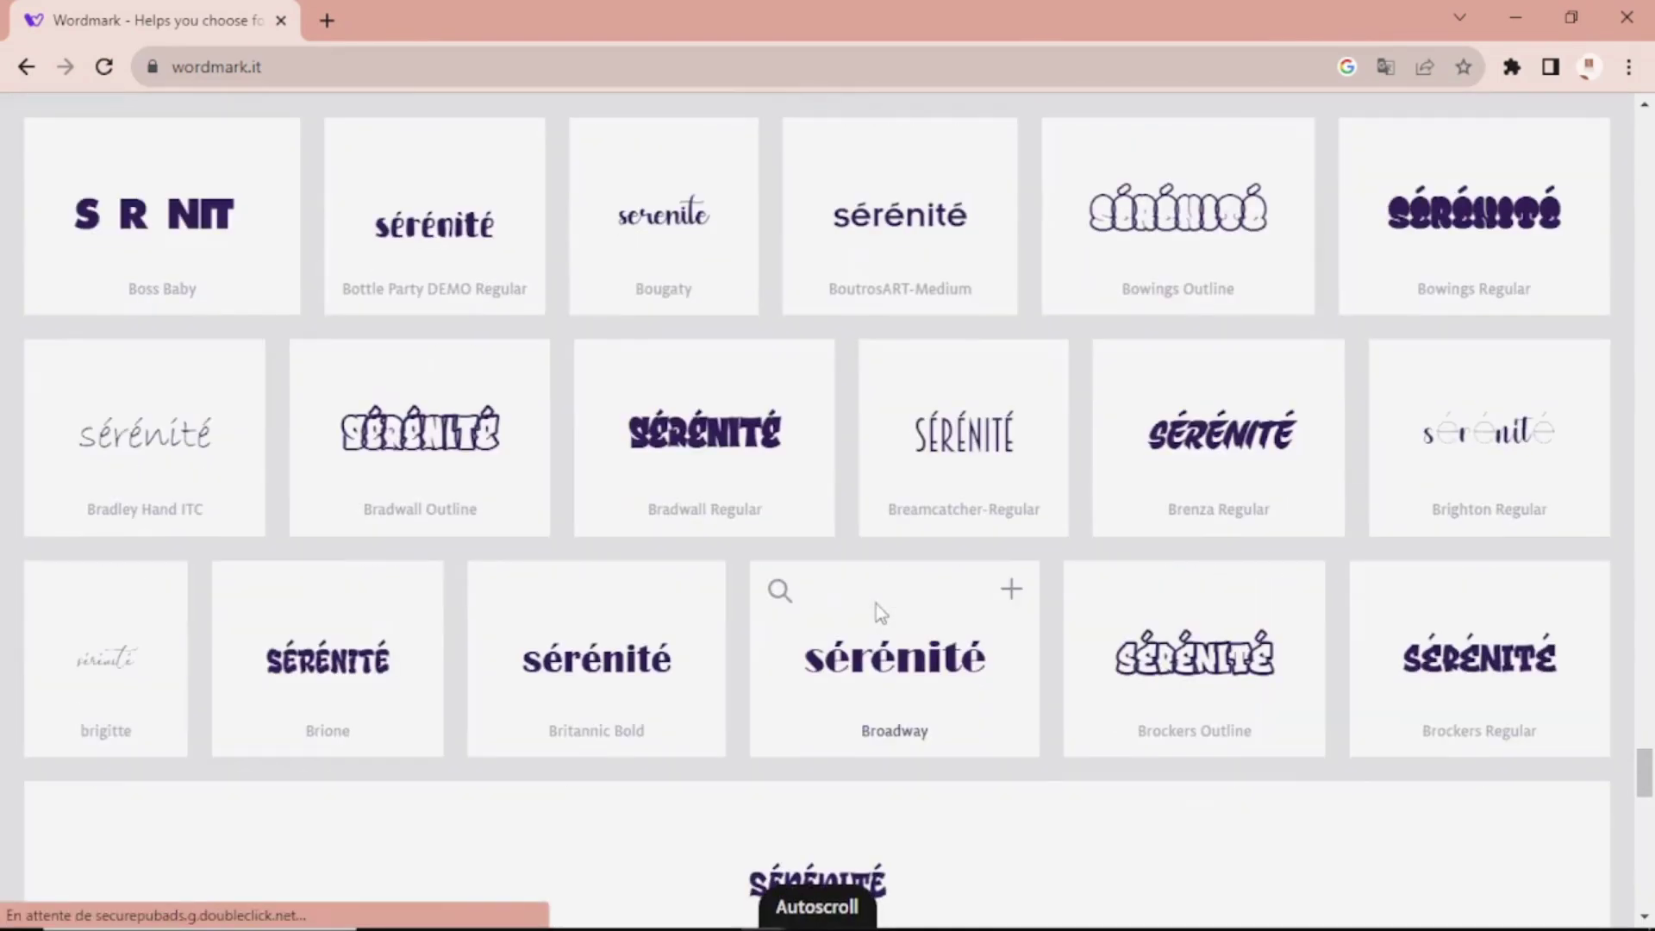
Step: Return to the Biscuit font, view its enlarged preview, and close the detail view
scroll(1064, 643, up, 10)
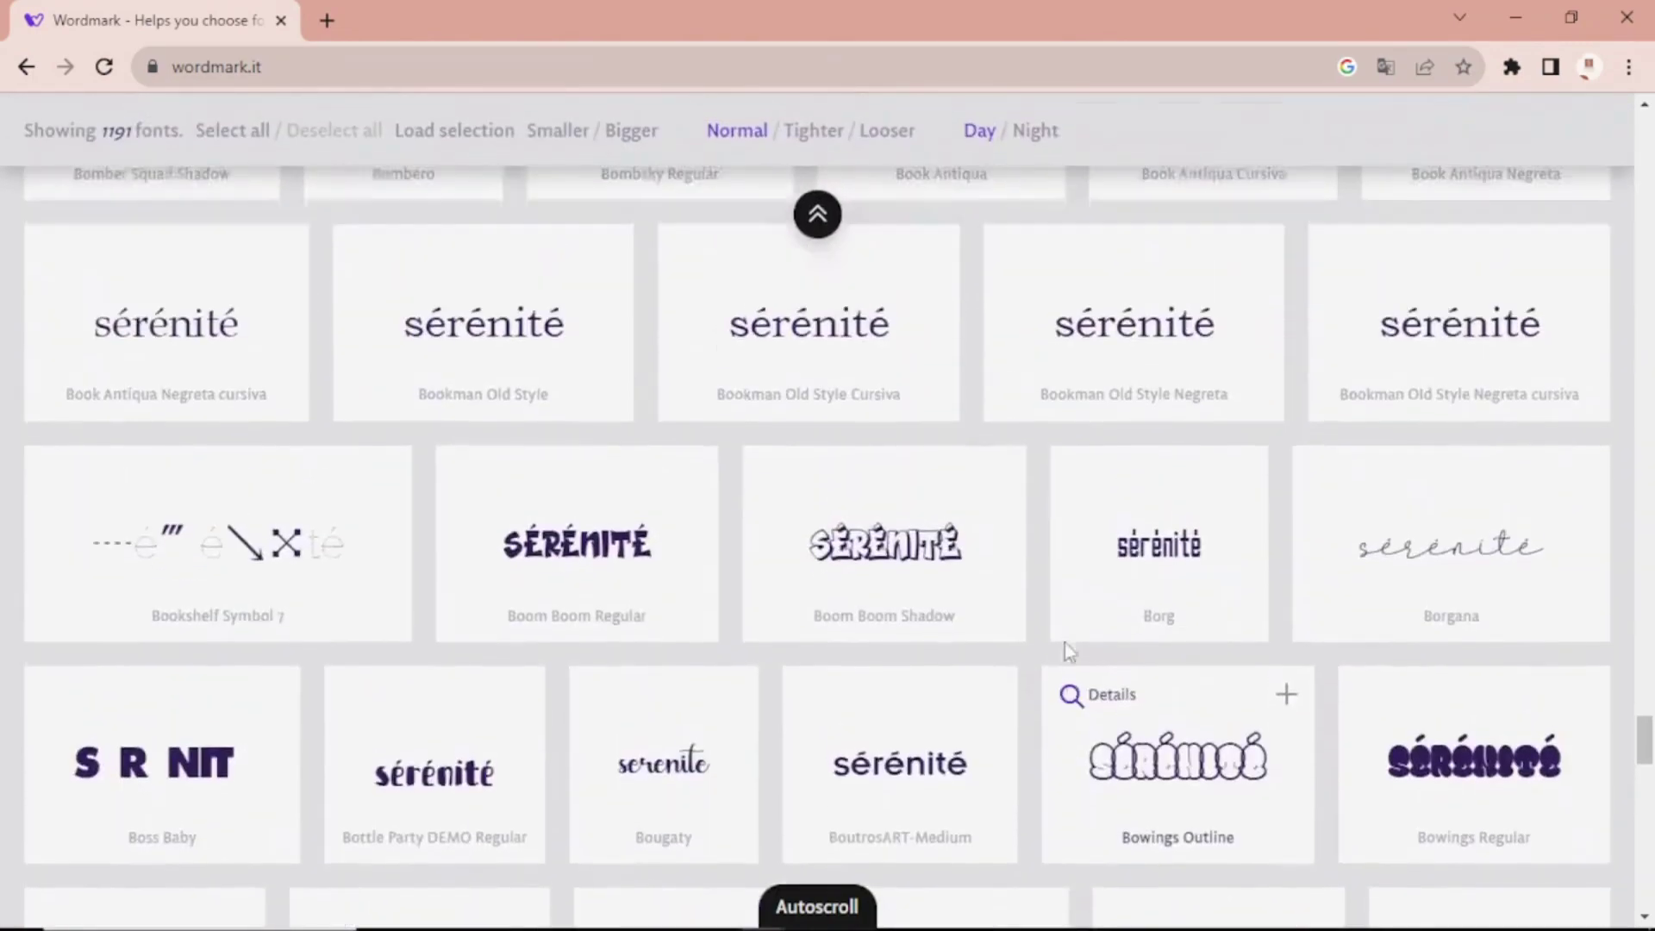
scroll(1064, 643, up, 15)
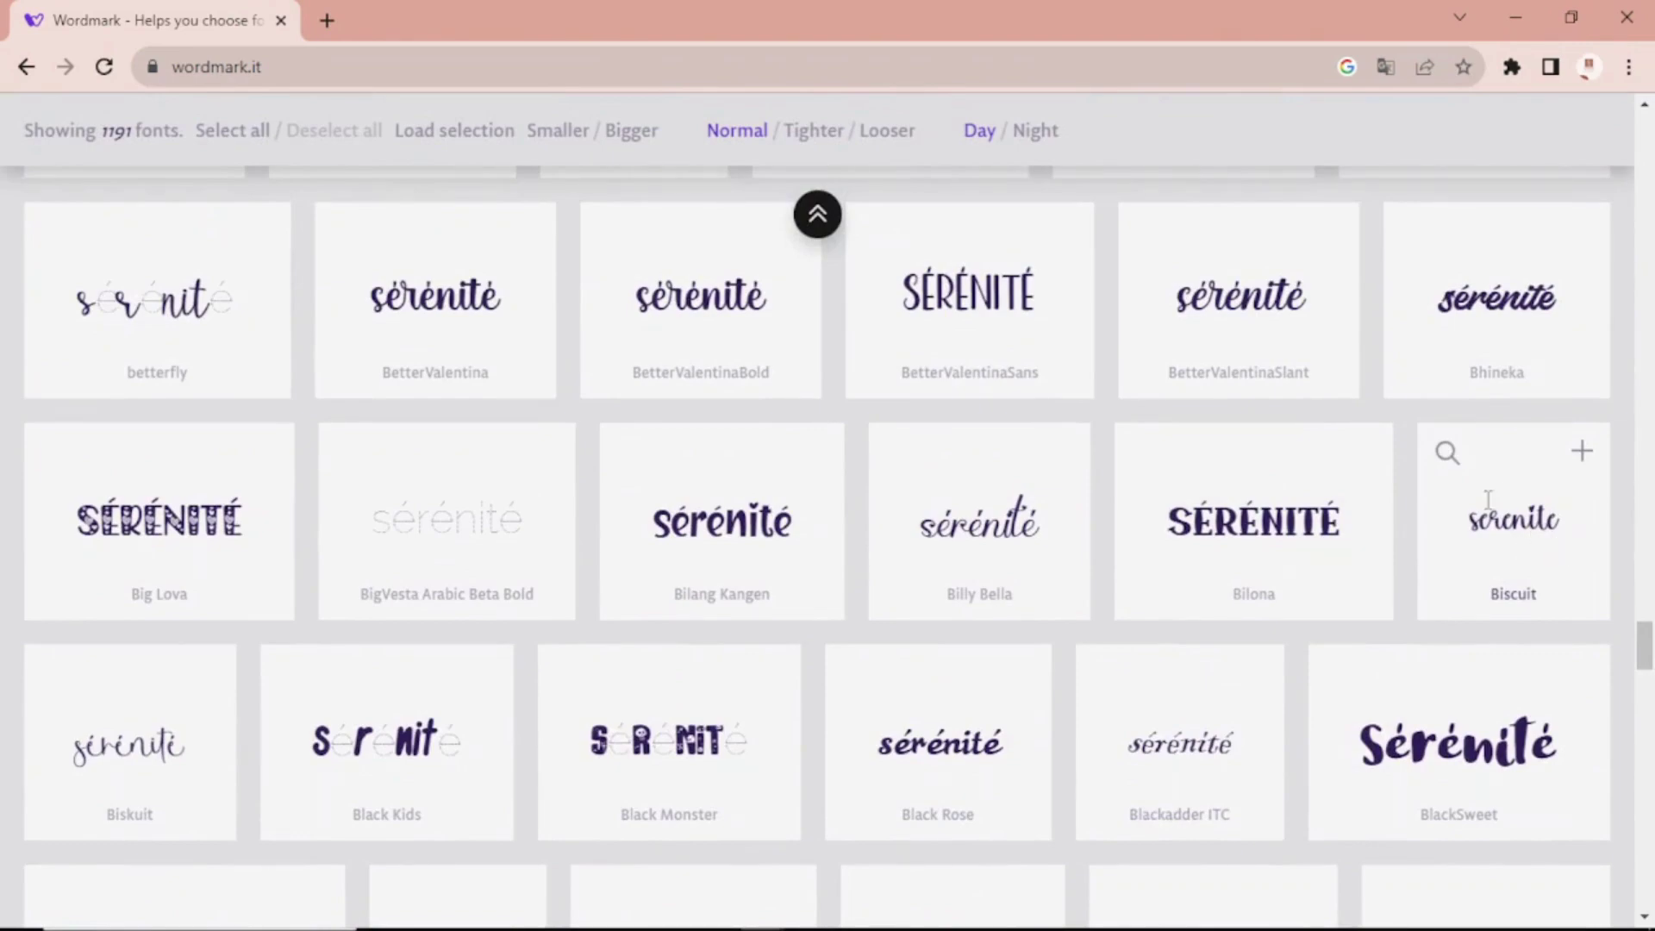
click(1446, 453)
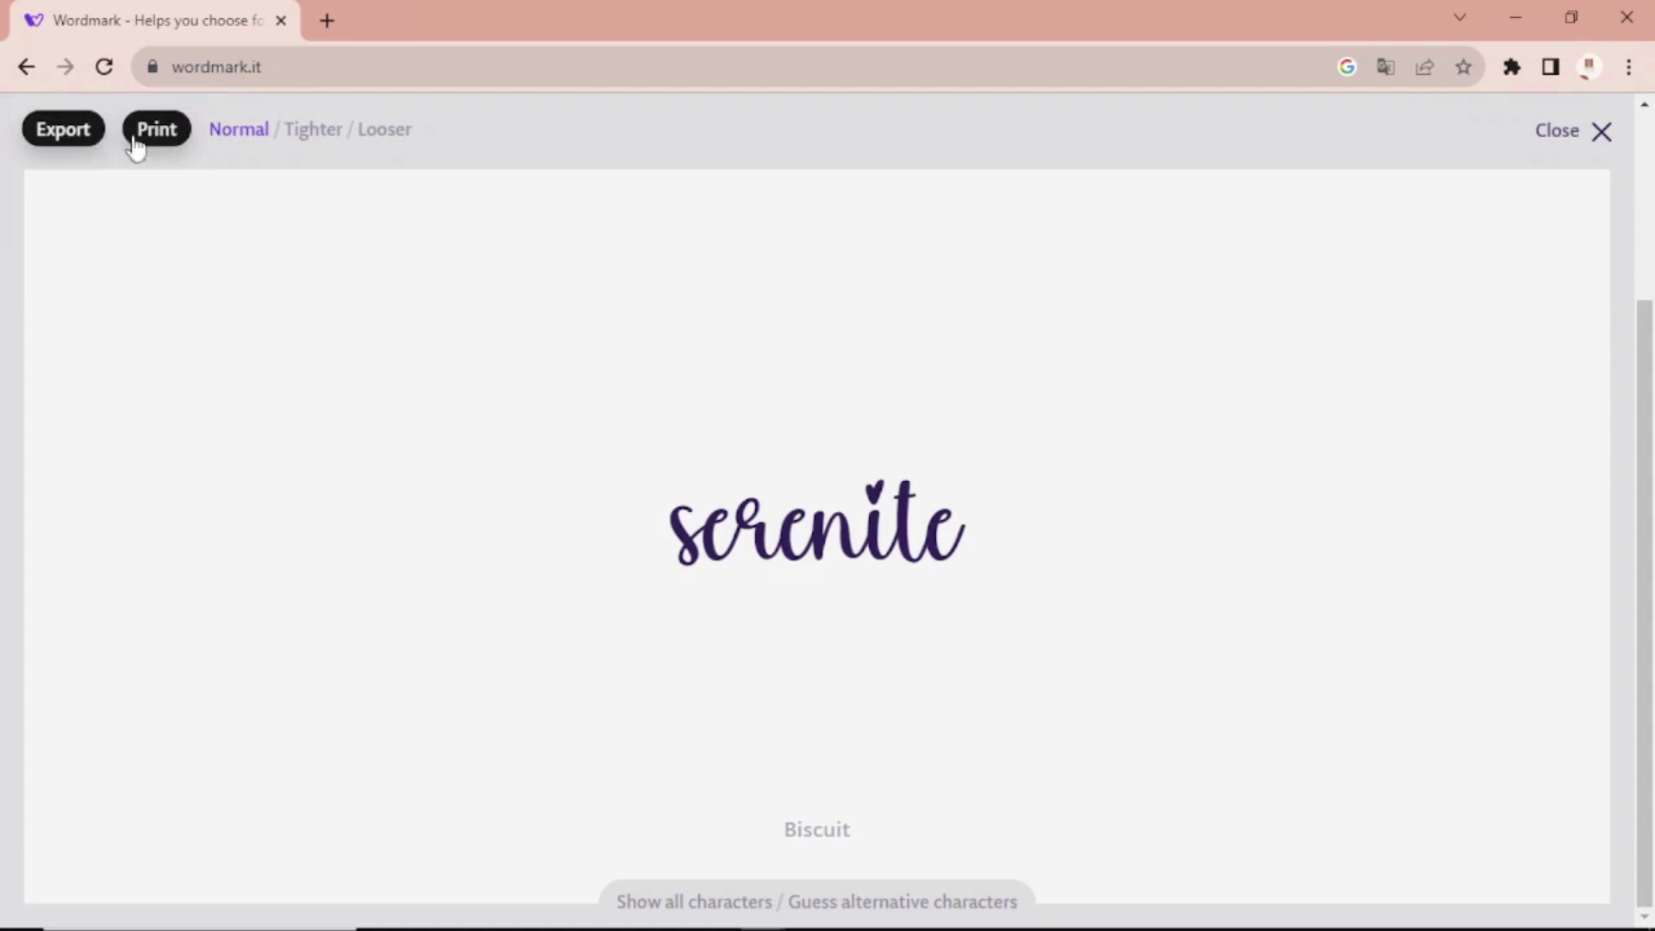
click(1600, 132)
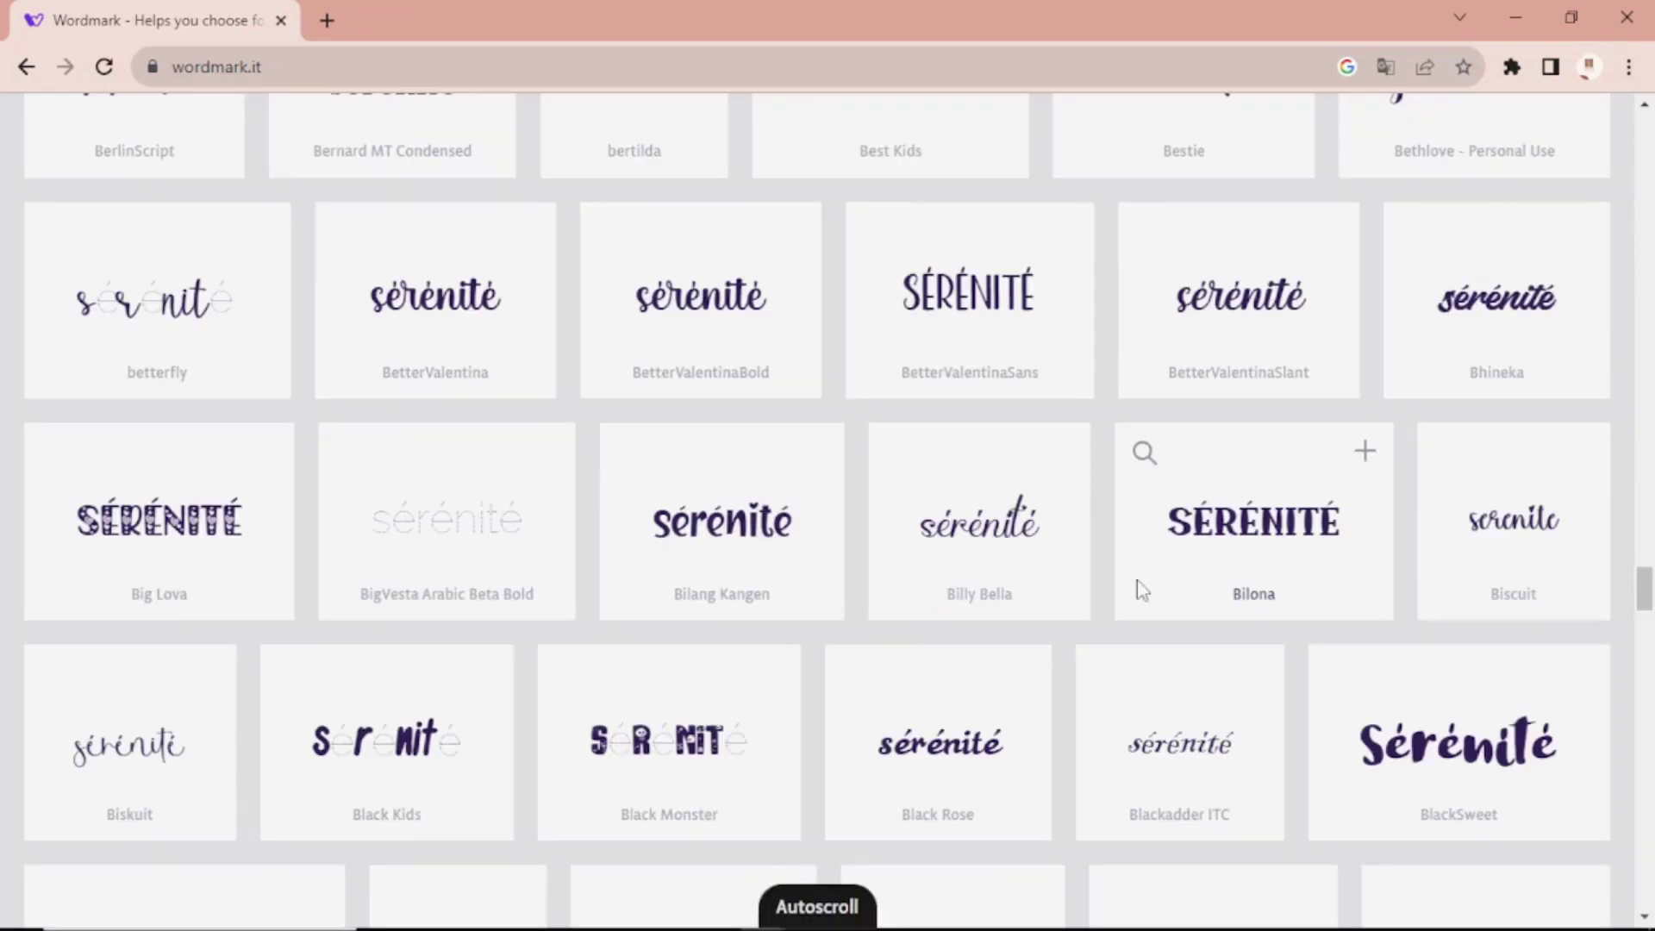
Step: Find the Barudaks font among the previews, view its enlarged preview, and close the detail view
scroll(1143, 590, up, 20)
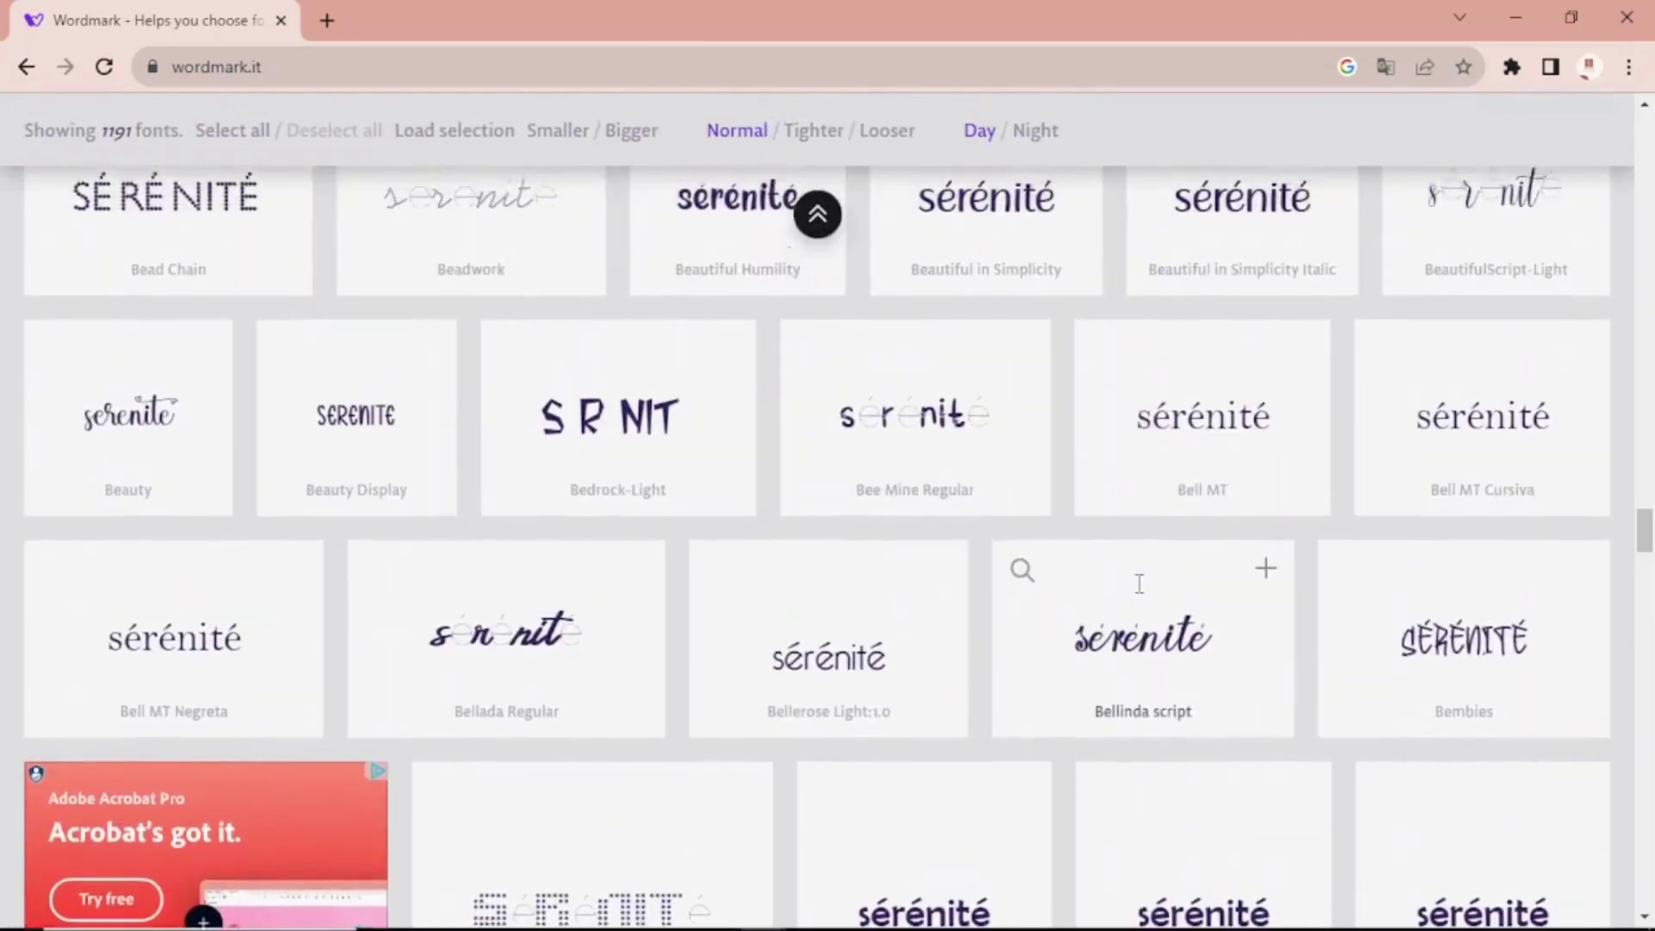
scroll(1142, 593, up, 8)
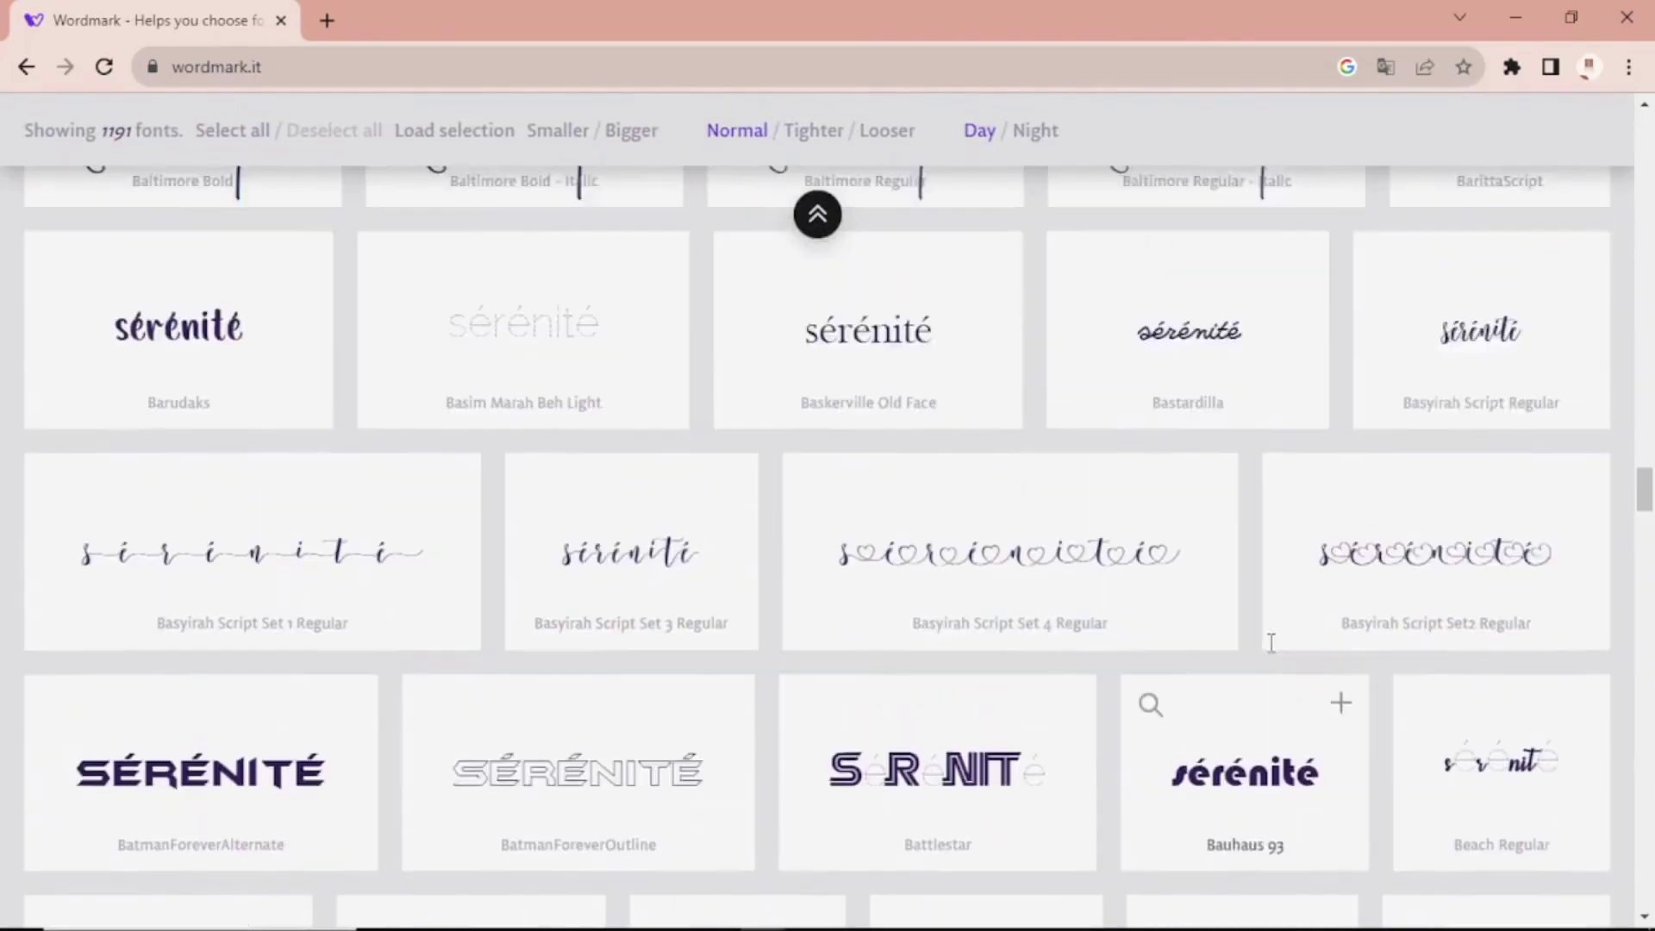
scroll(240, 383, down, 3)
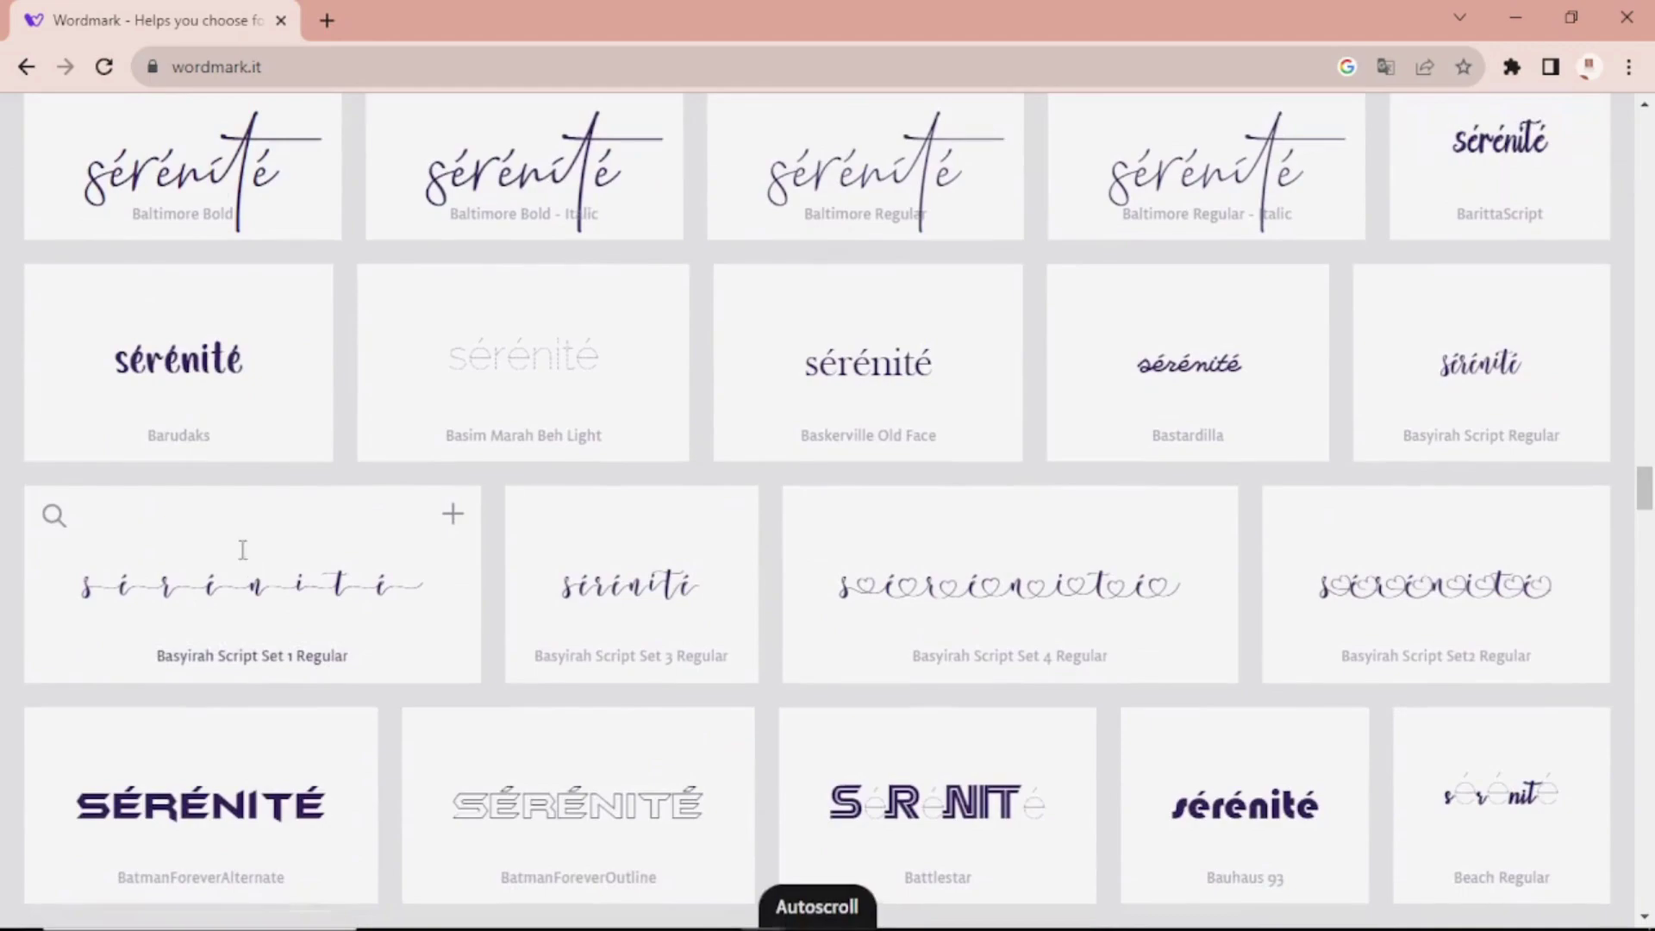
click(53, 294)
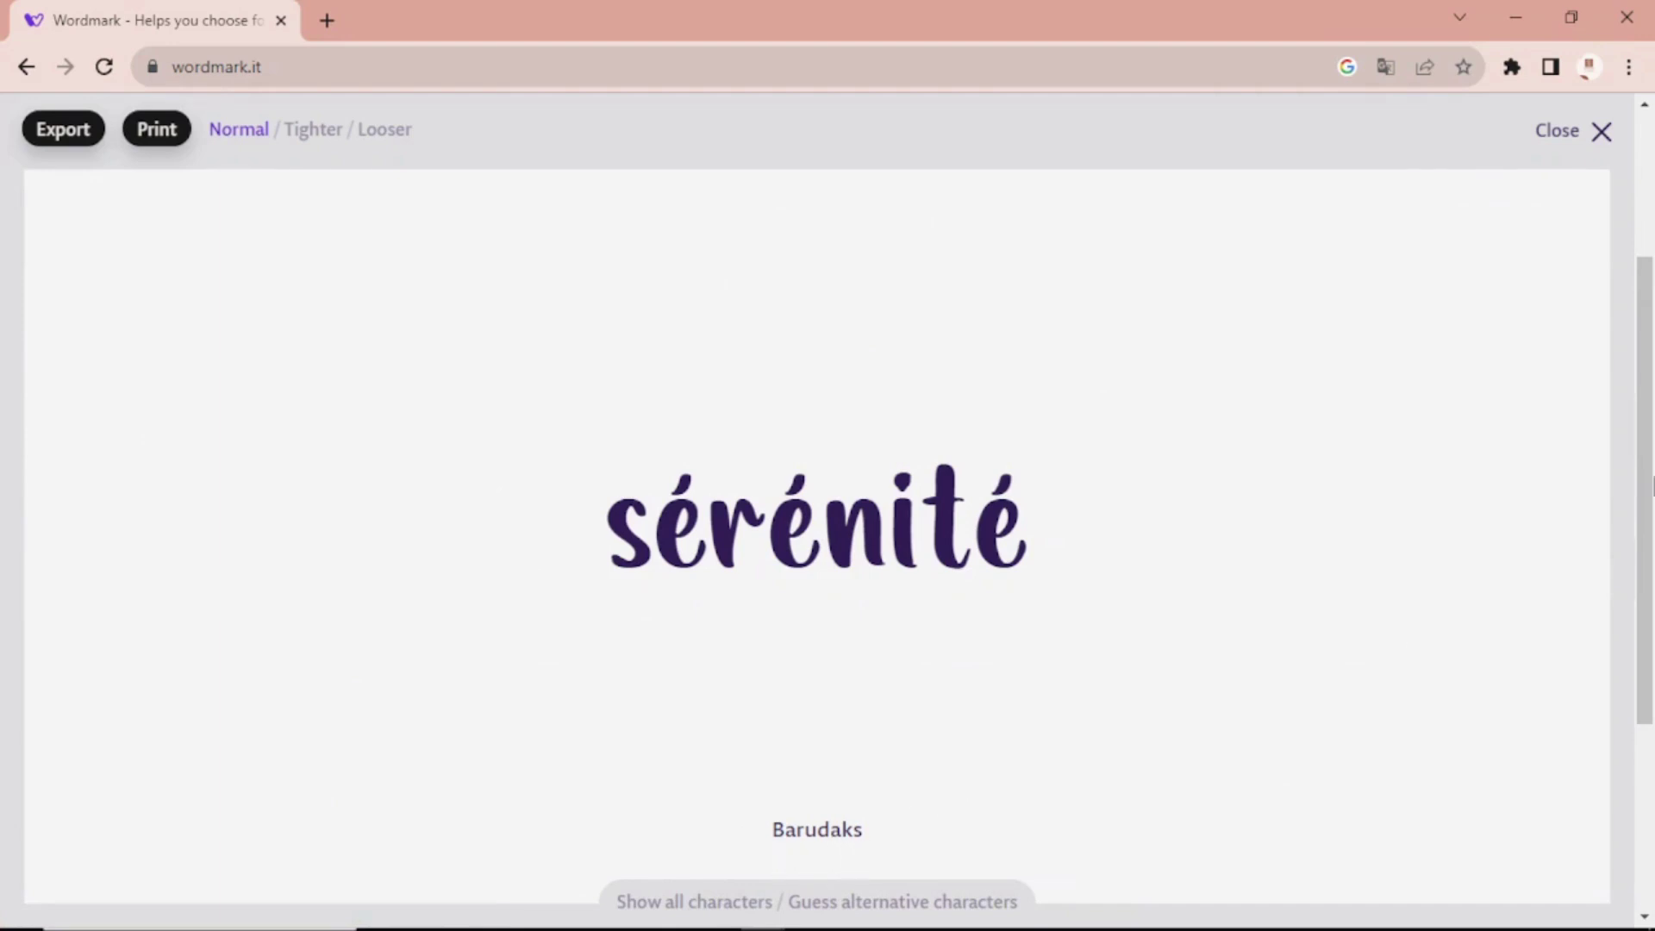
click(1604, 134)
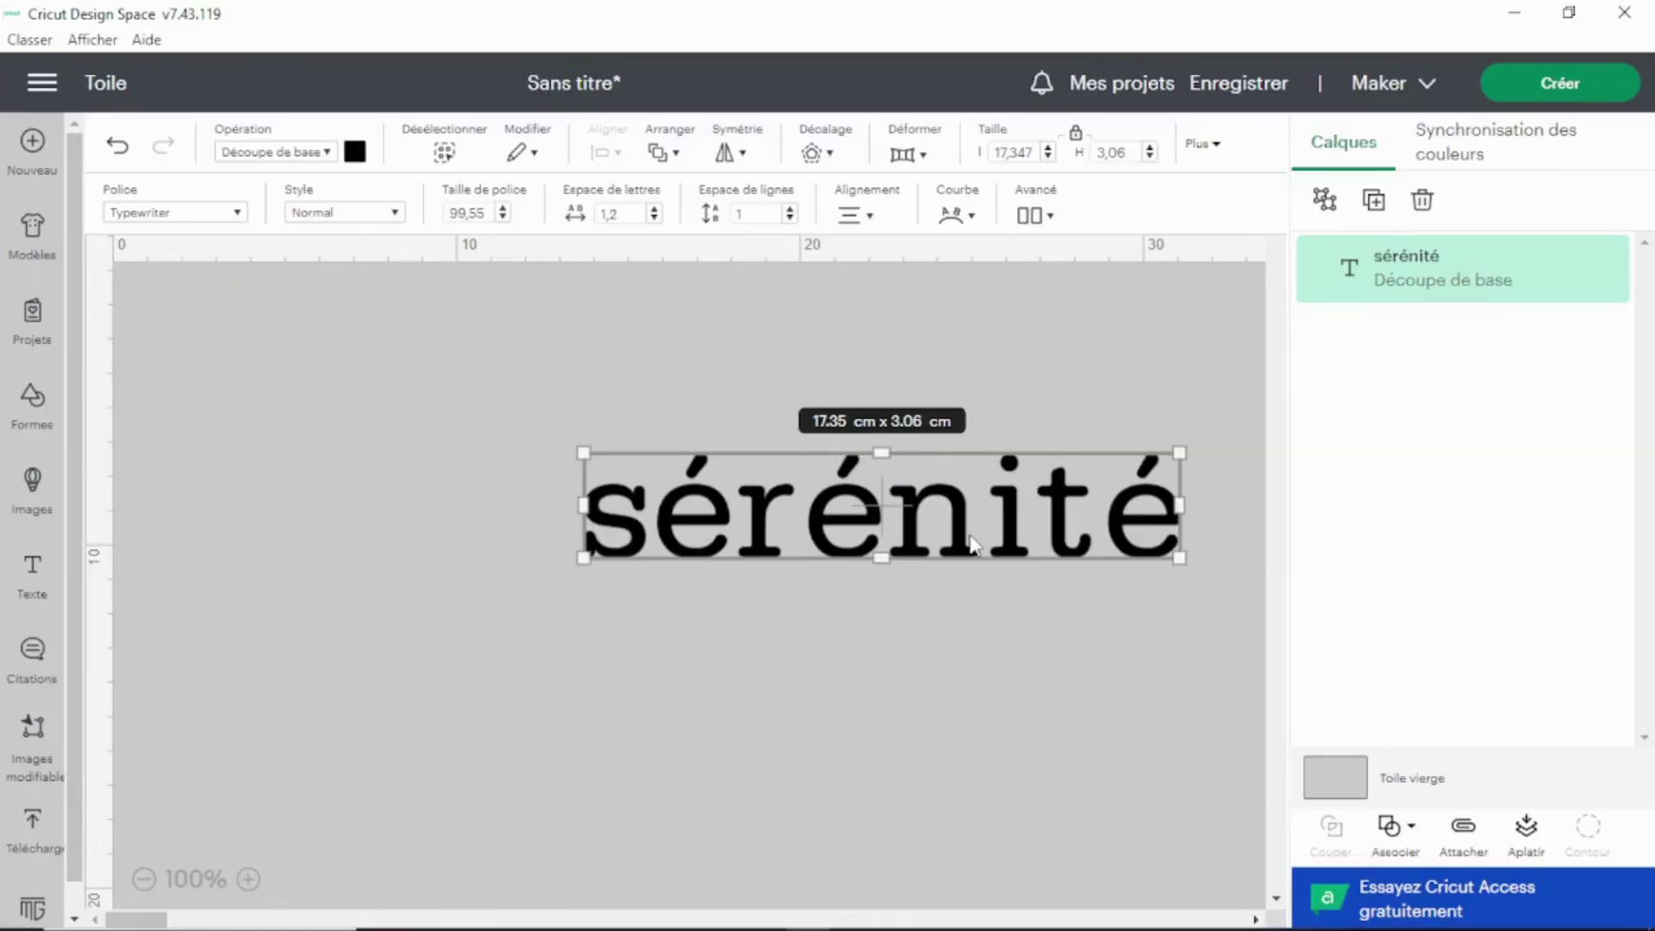
Step: In Cricut Design Space, search the system fonts for "barudaks", add Barudaks to the favourites, and apply it to the "sérénité" text
click(240, 214)
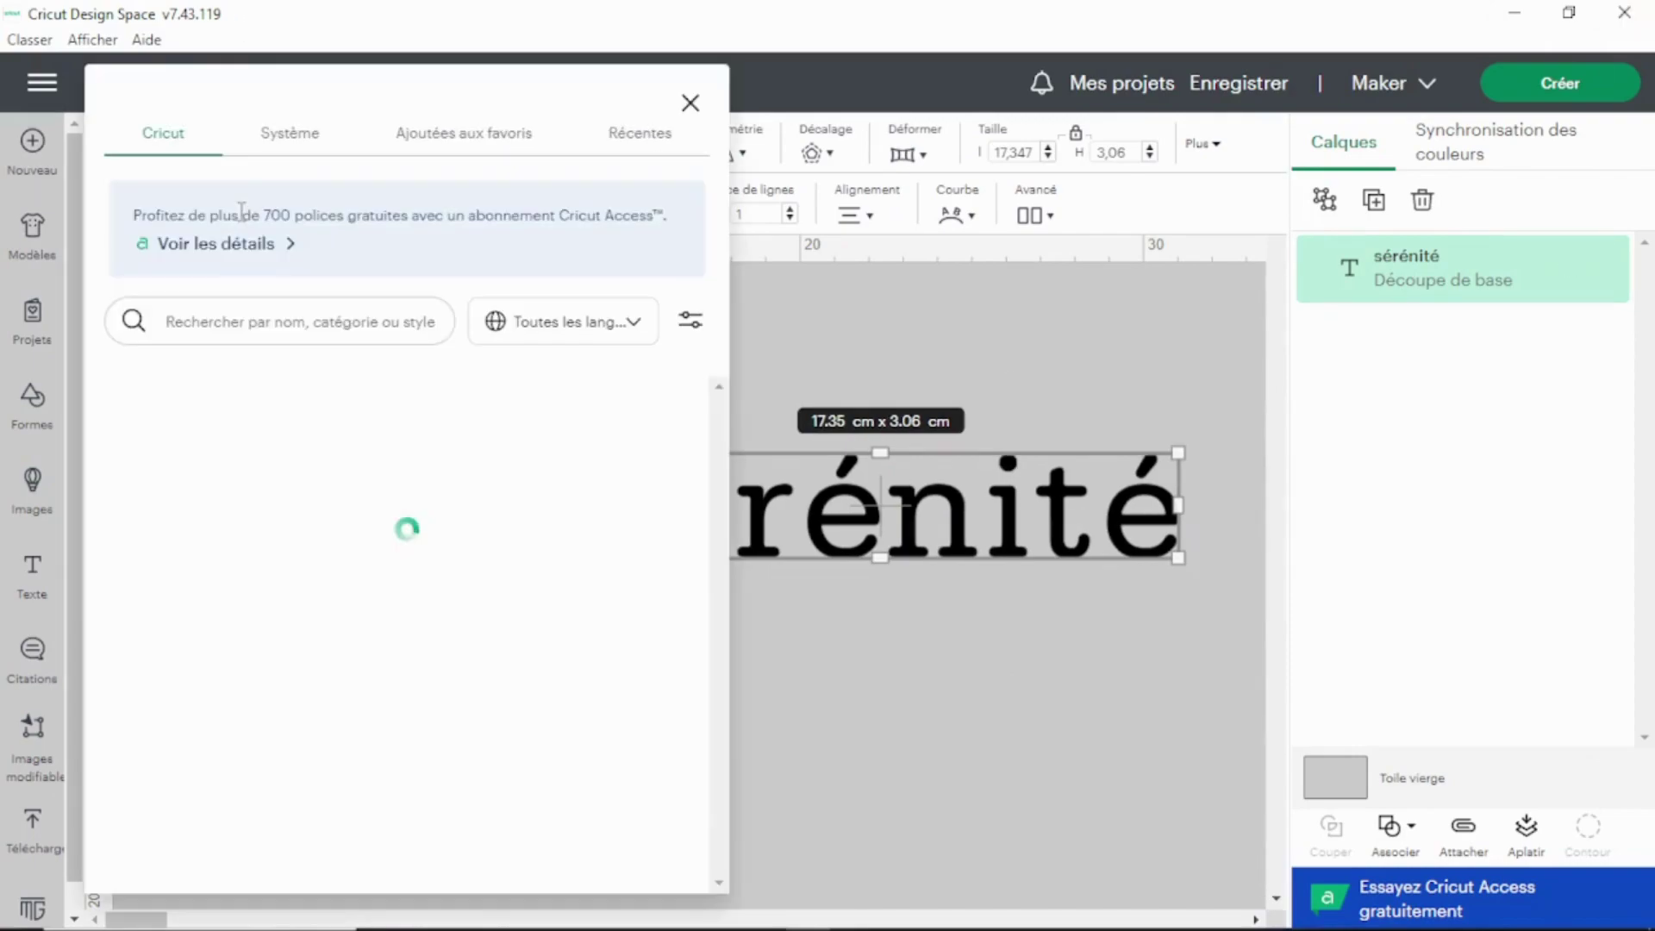
click(280, 138)
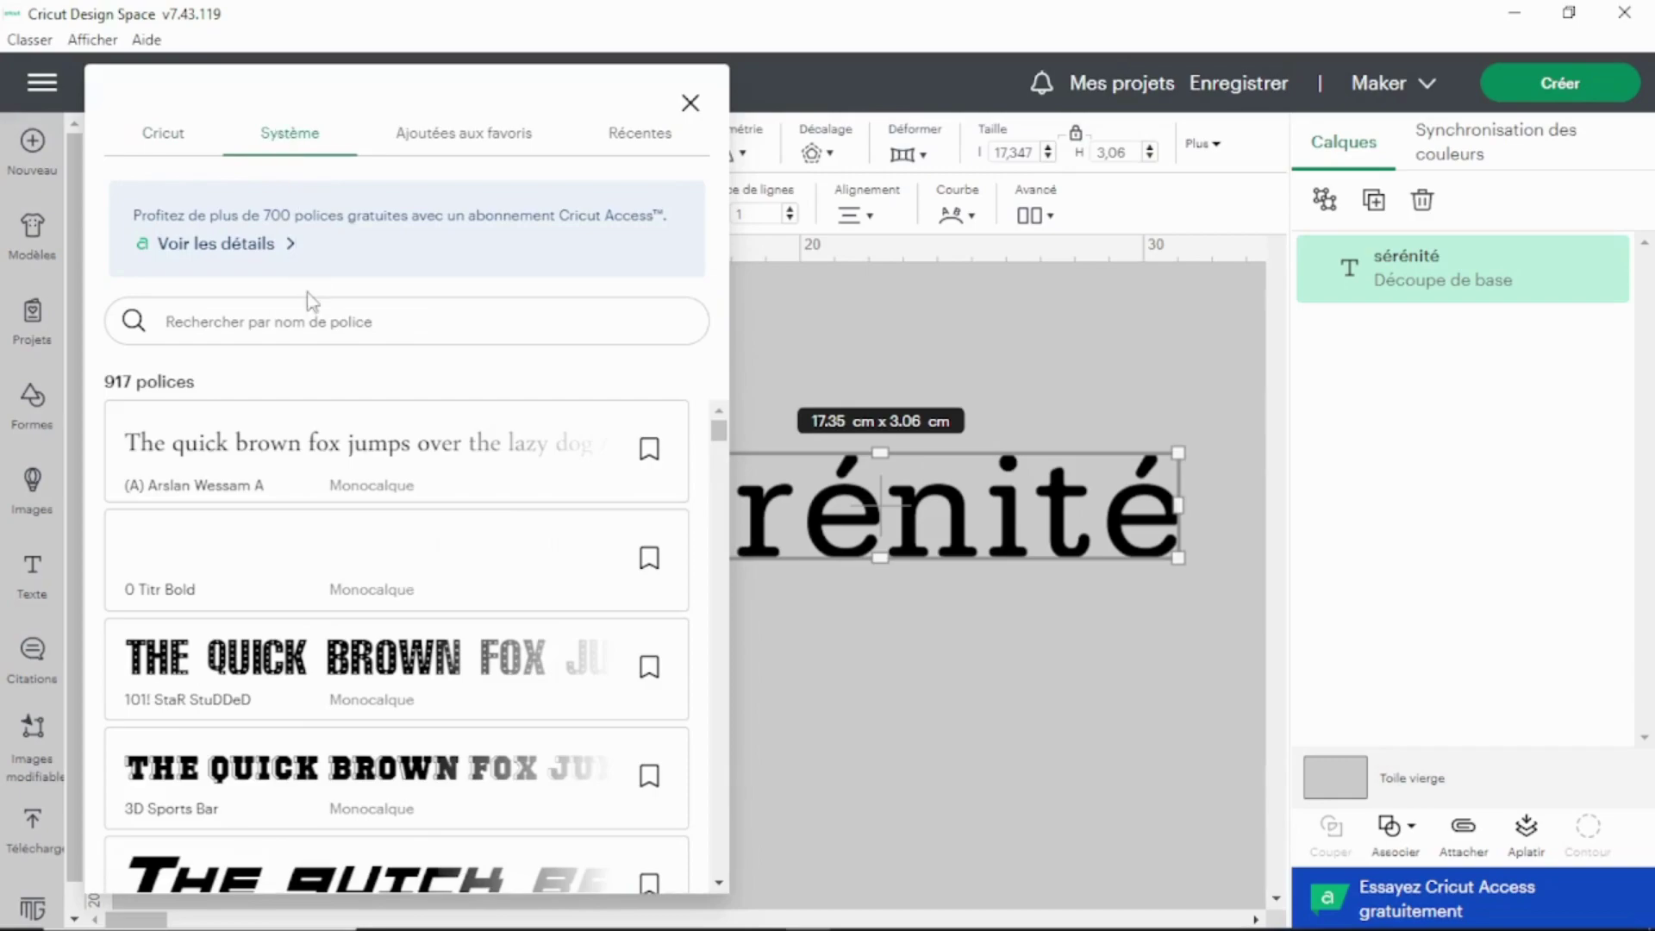
text(barudaks)
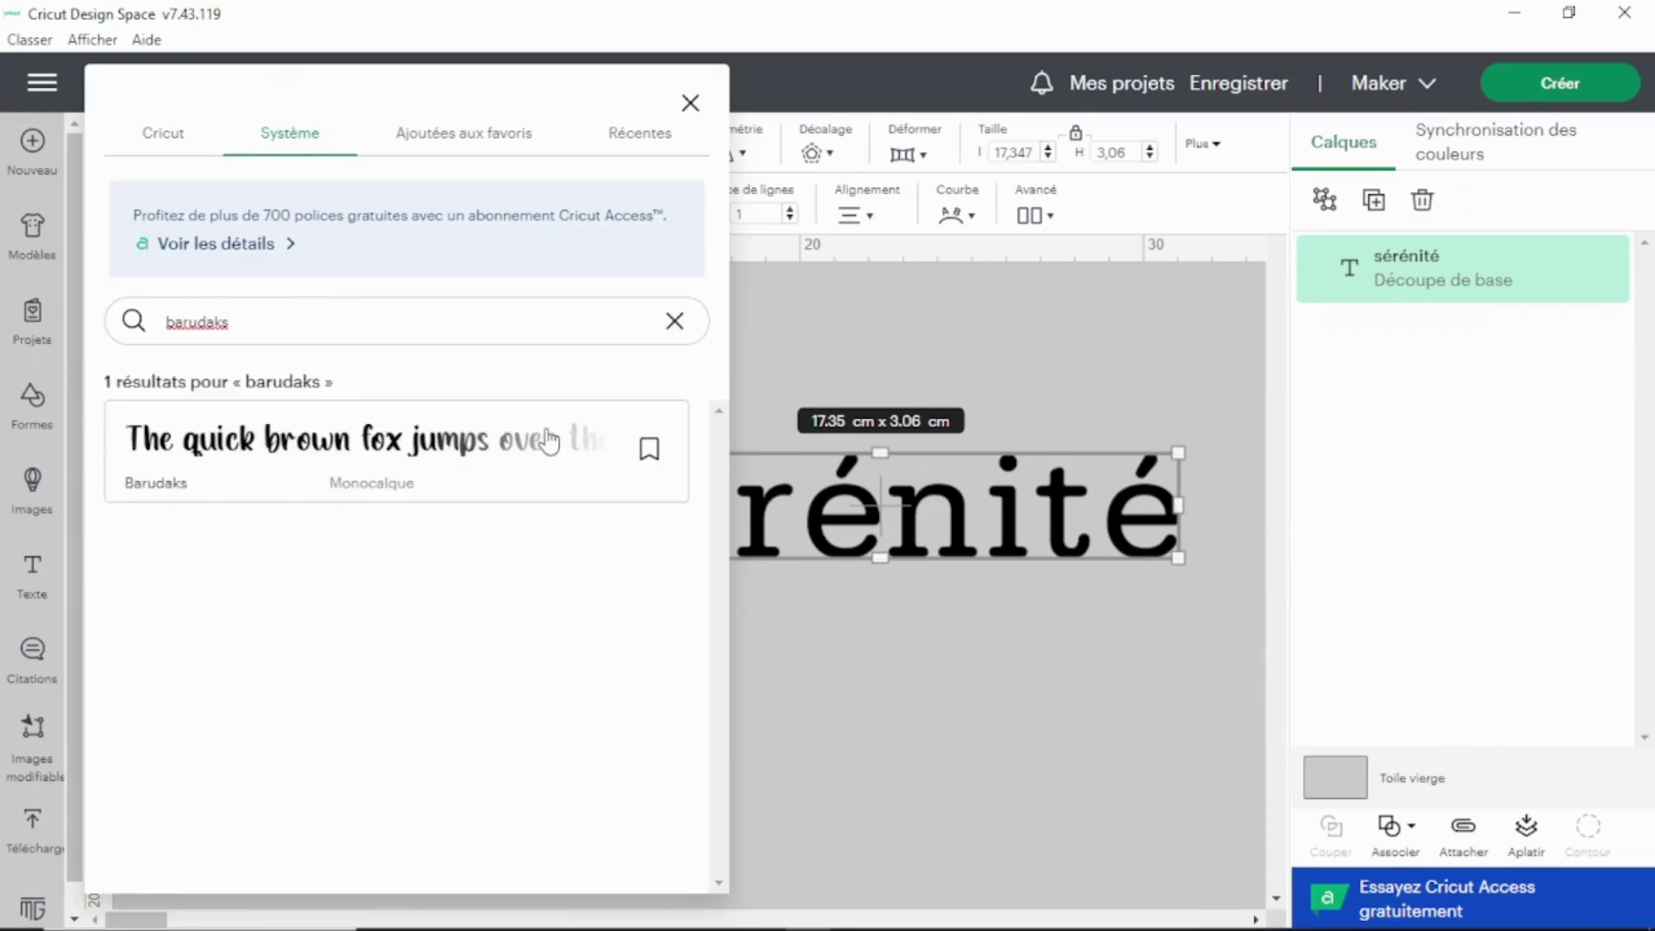
click(650, 450)
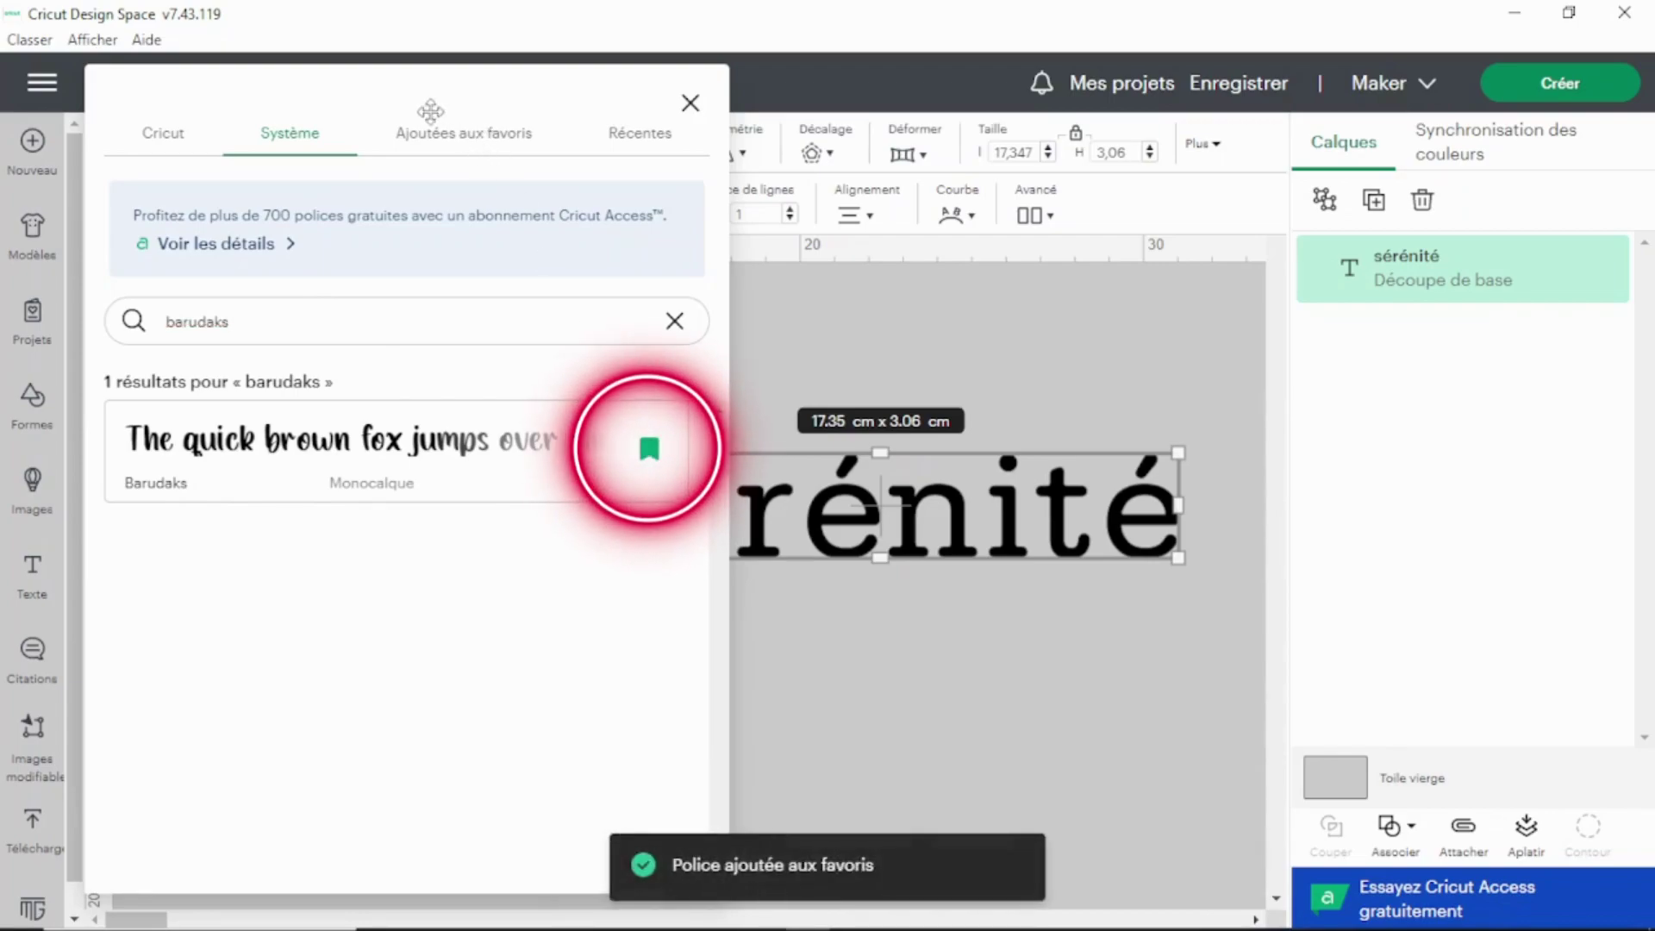
click(457, 454)
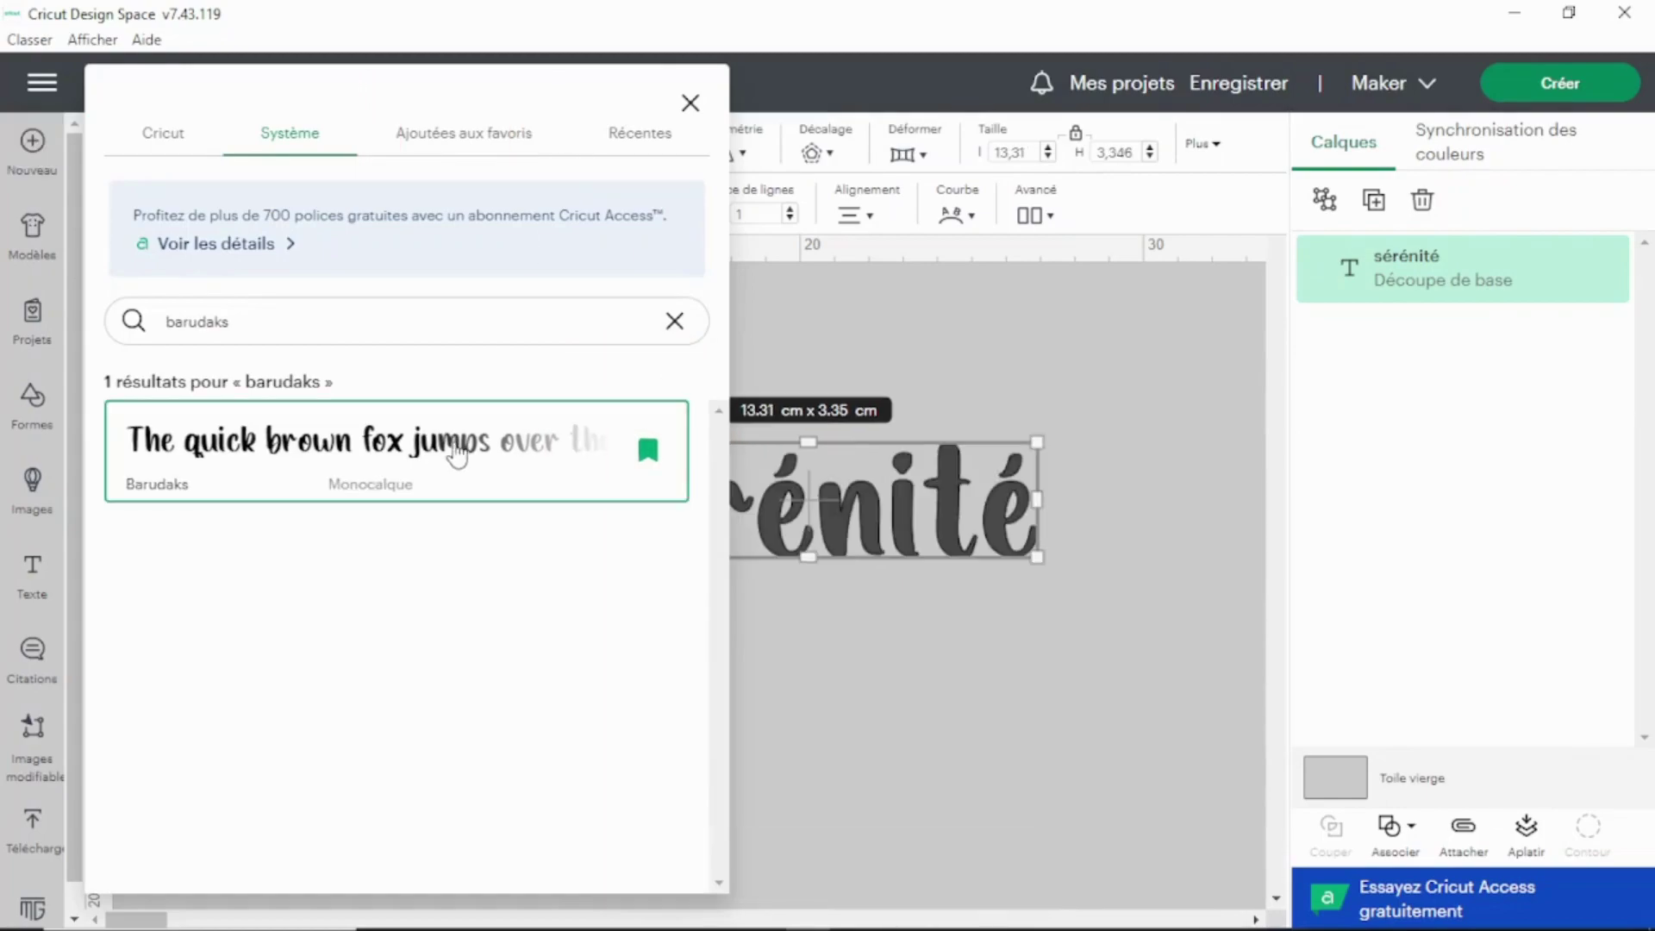
click(888, 524)
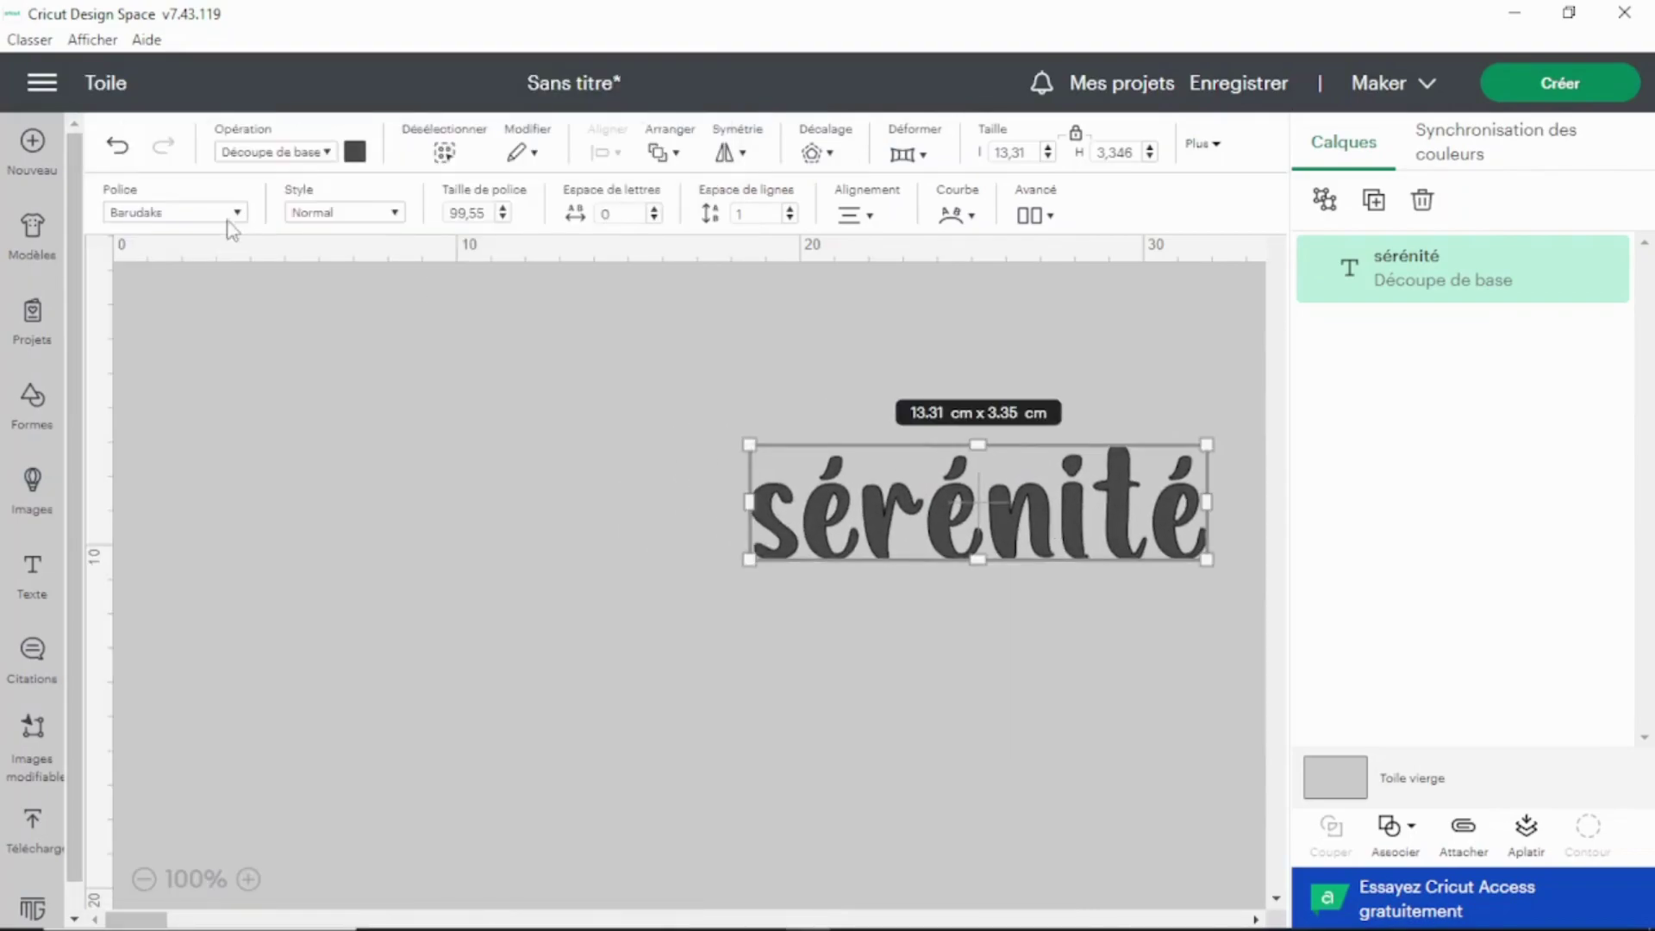